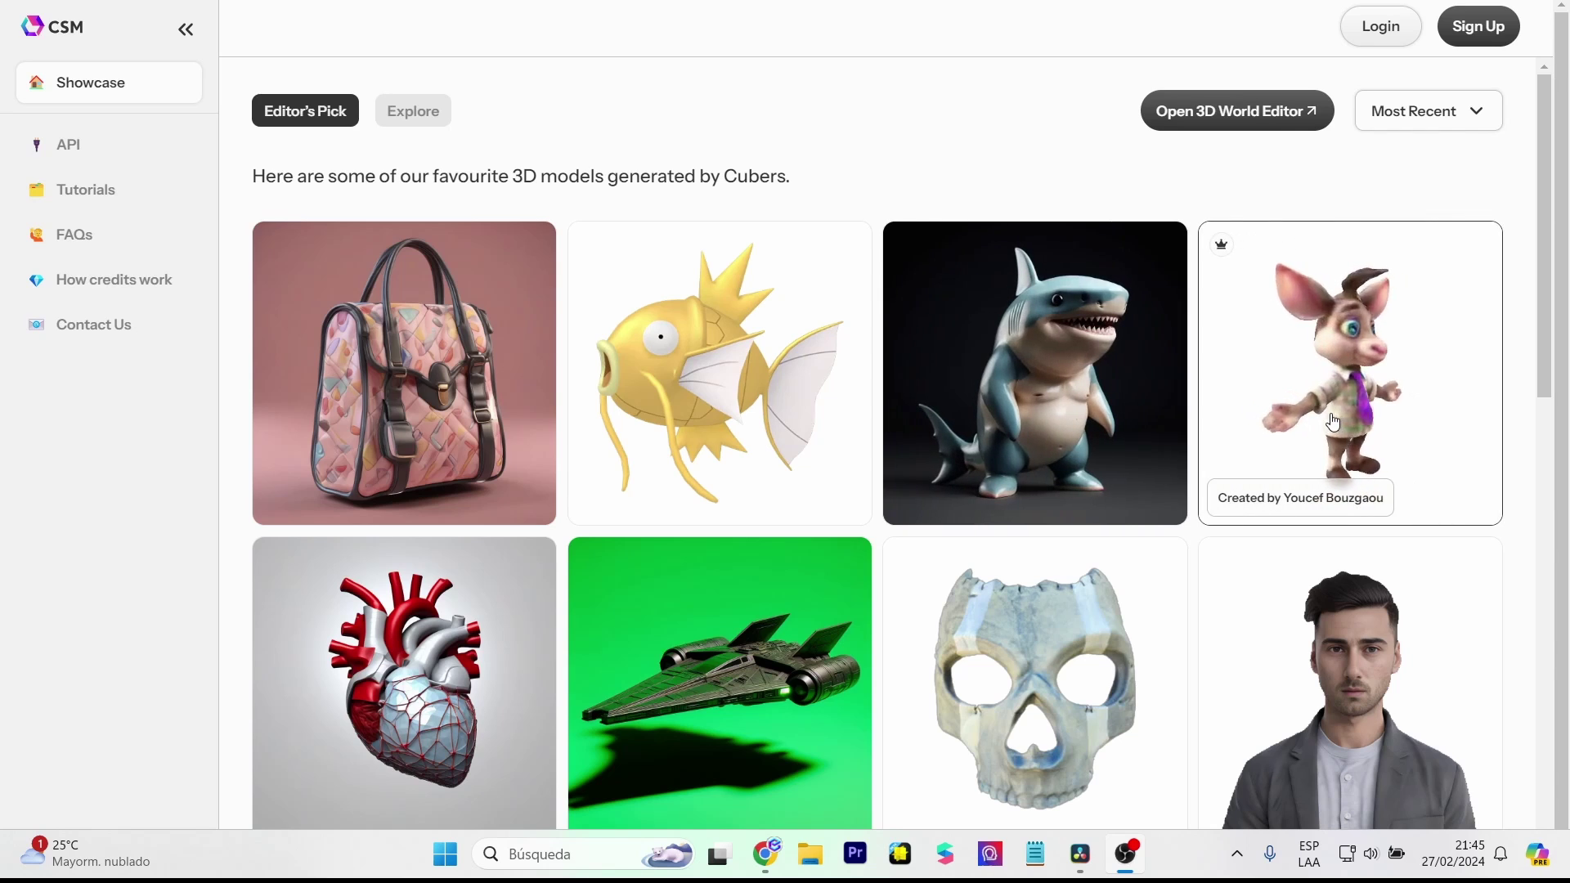
- Draw a blue cat-like head outline on the real-time sketch canvas
scroll(1235, 424, down, 1)
scroll(1350, 536, down, 1)
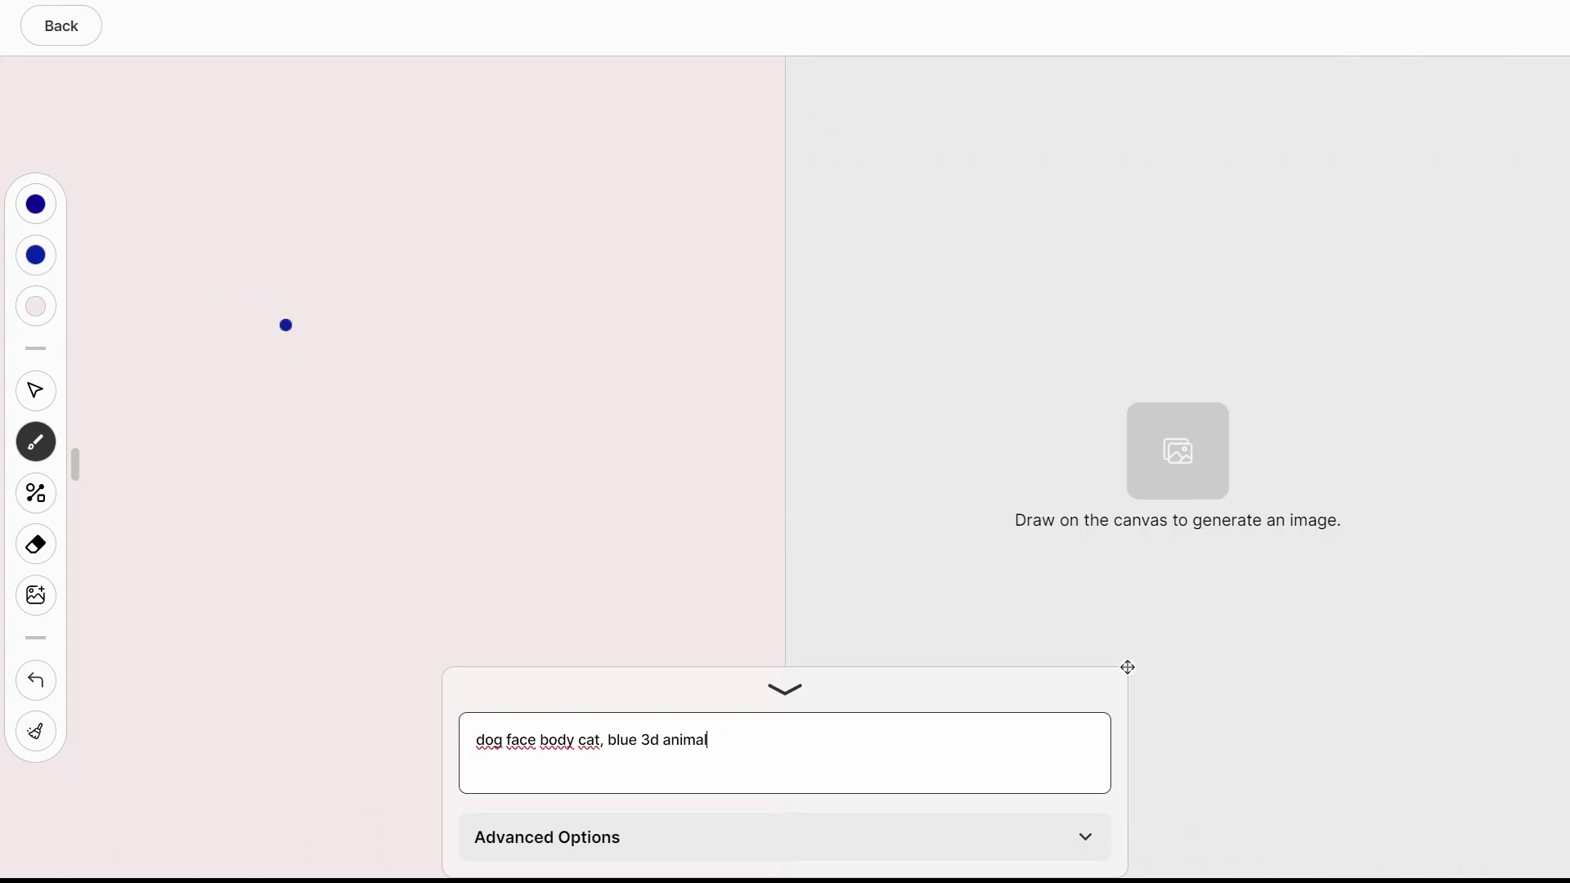
mouse_move(218, 530)
mouse_down()
mouse_move(238, 458)
mouse_move(331, 565)
mouse_move(237, 531)
mouse_move(302, 564)
mouse_up()
- Add the cat's eyes, body and legs to the blue sketch
click(286, 617)
mouse_move(331, 544)
mouse_down()
mouse_move(320, 606)
mouse_move(599, 661)
mouse_up()
mouse_move(314, 603)
mouse_down()
mouse_move(304, 690)
mouse_move(448, 648)
mouse_move(531, 662)
mouse_up()
- Append 'diagonal angle view' to the prompt, move the prompt panel aside, and show advanced options
click(794, 741)
text(, blue 3d animal, diagonal)
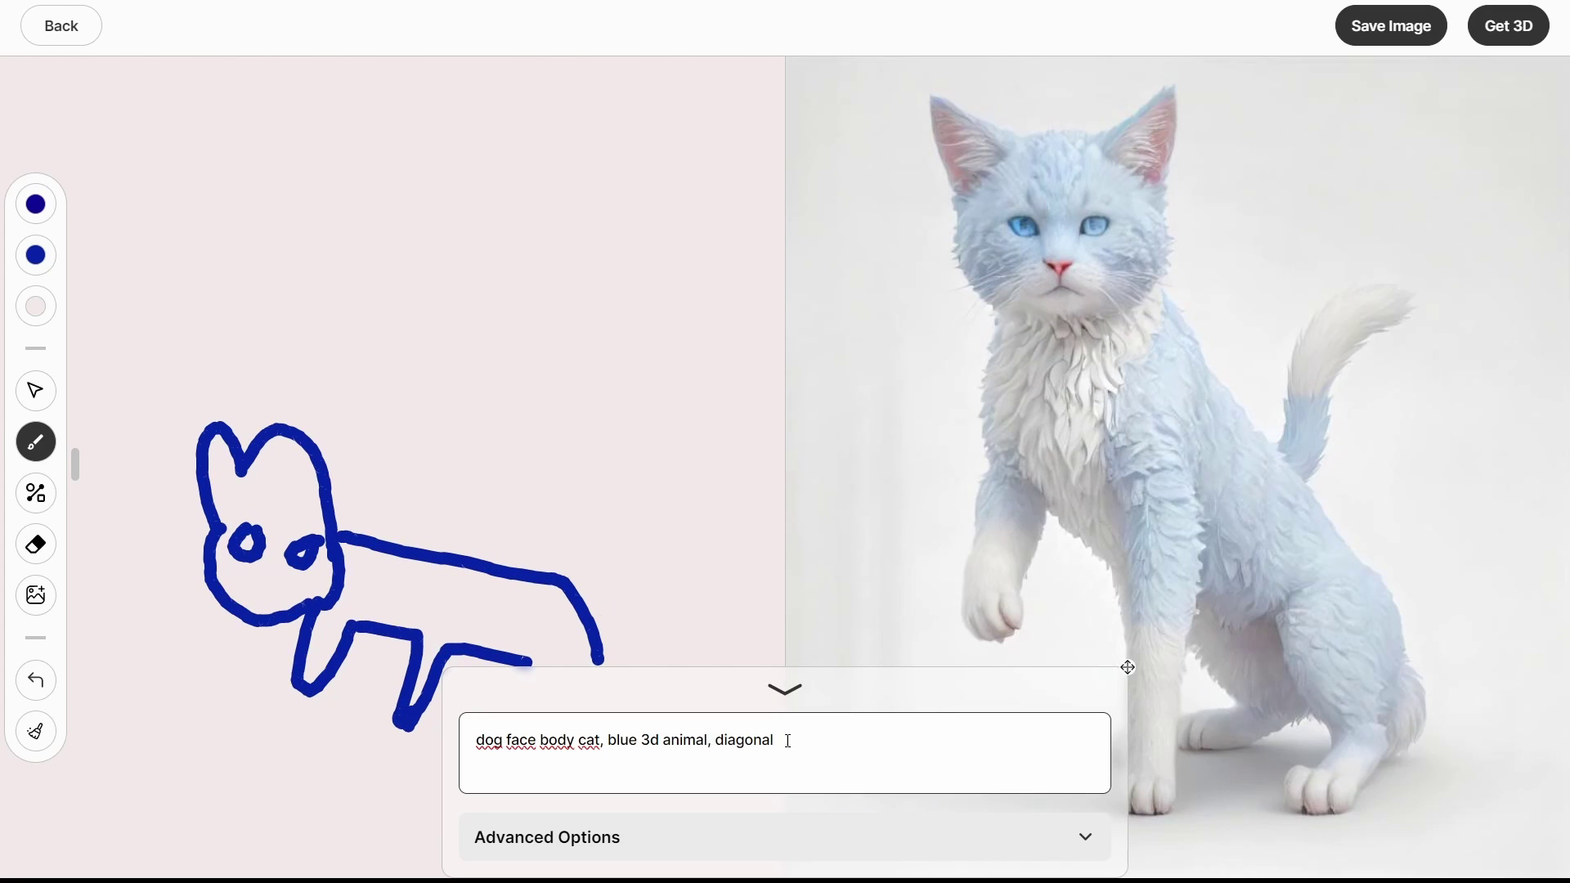
text(angle view)
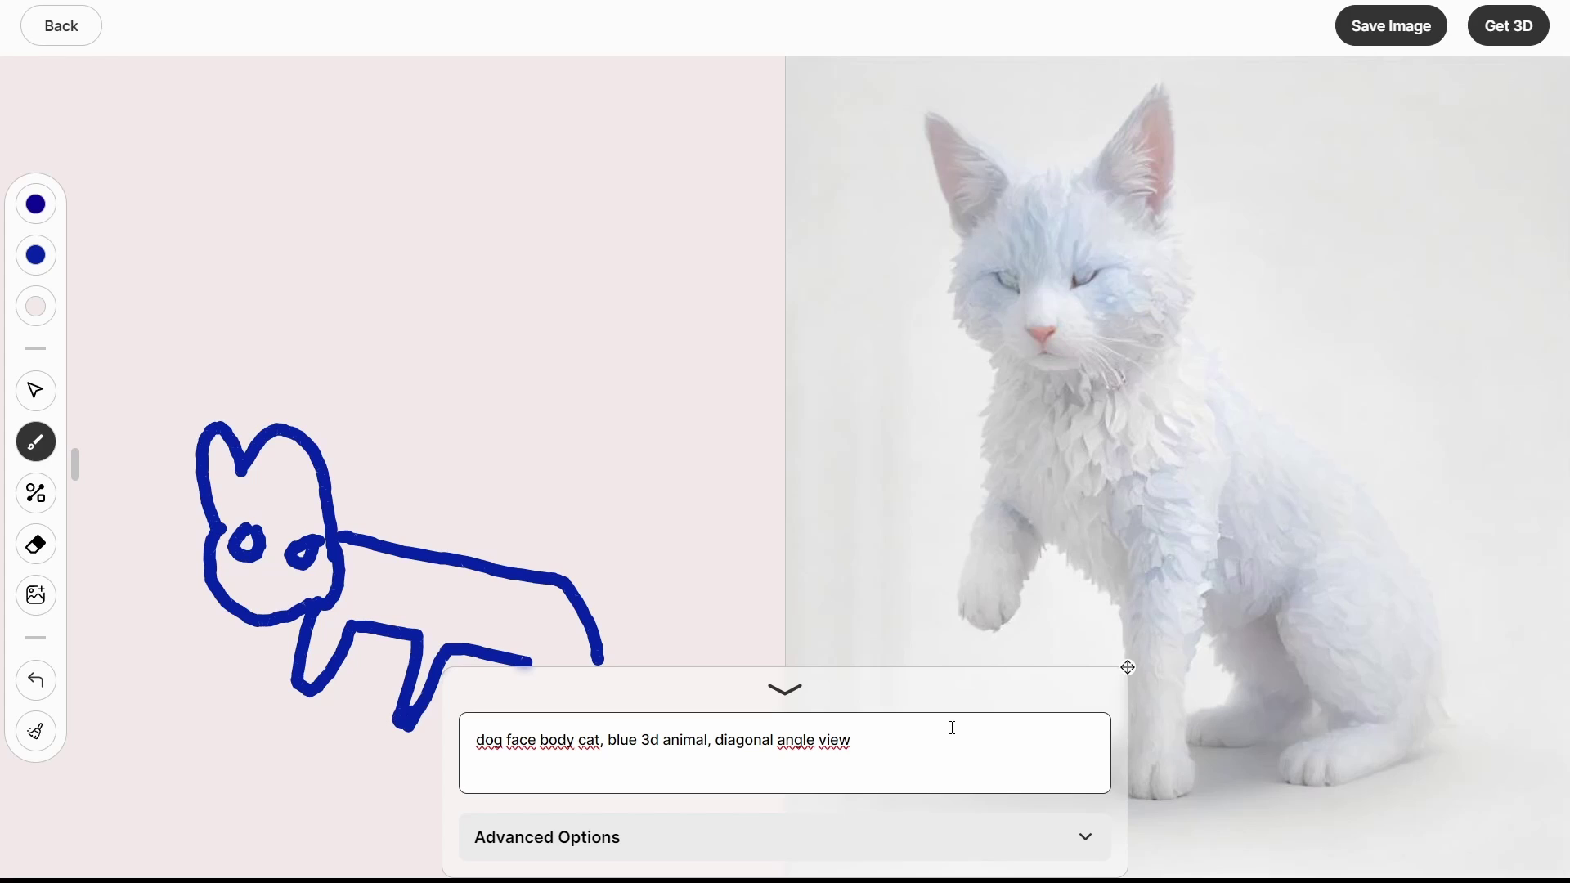
drag(1127, 668, 809, 60)
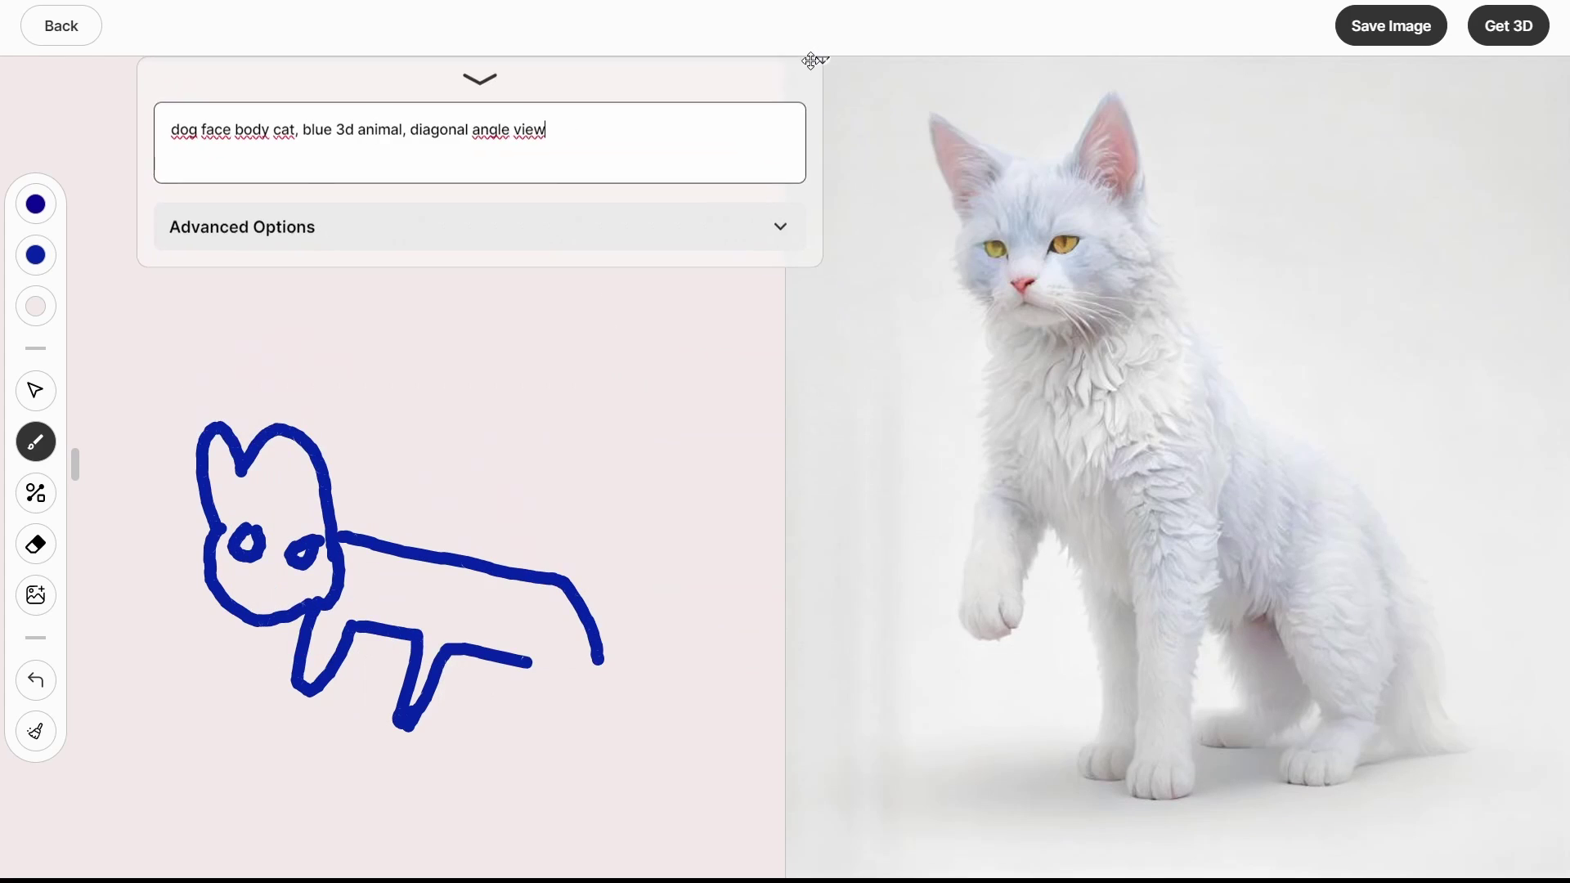
click(764, 231)
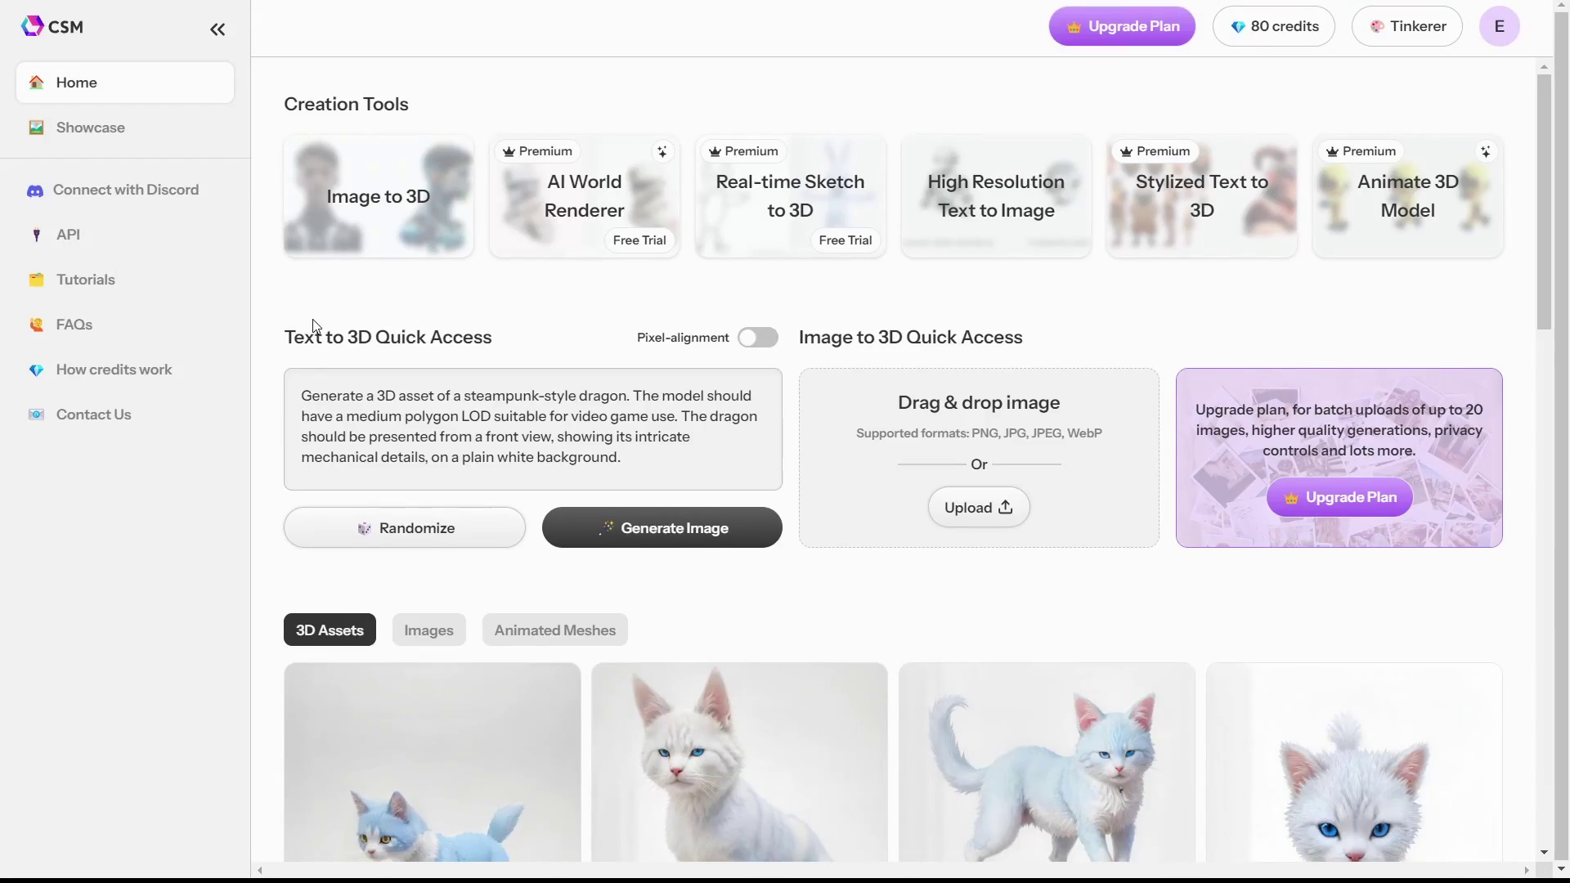
scroll(259, 481, down, 15)
scroll(260, 481, down, 3)
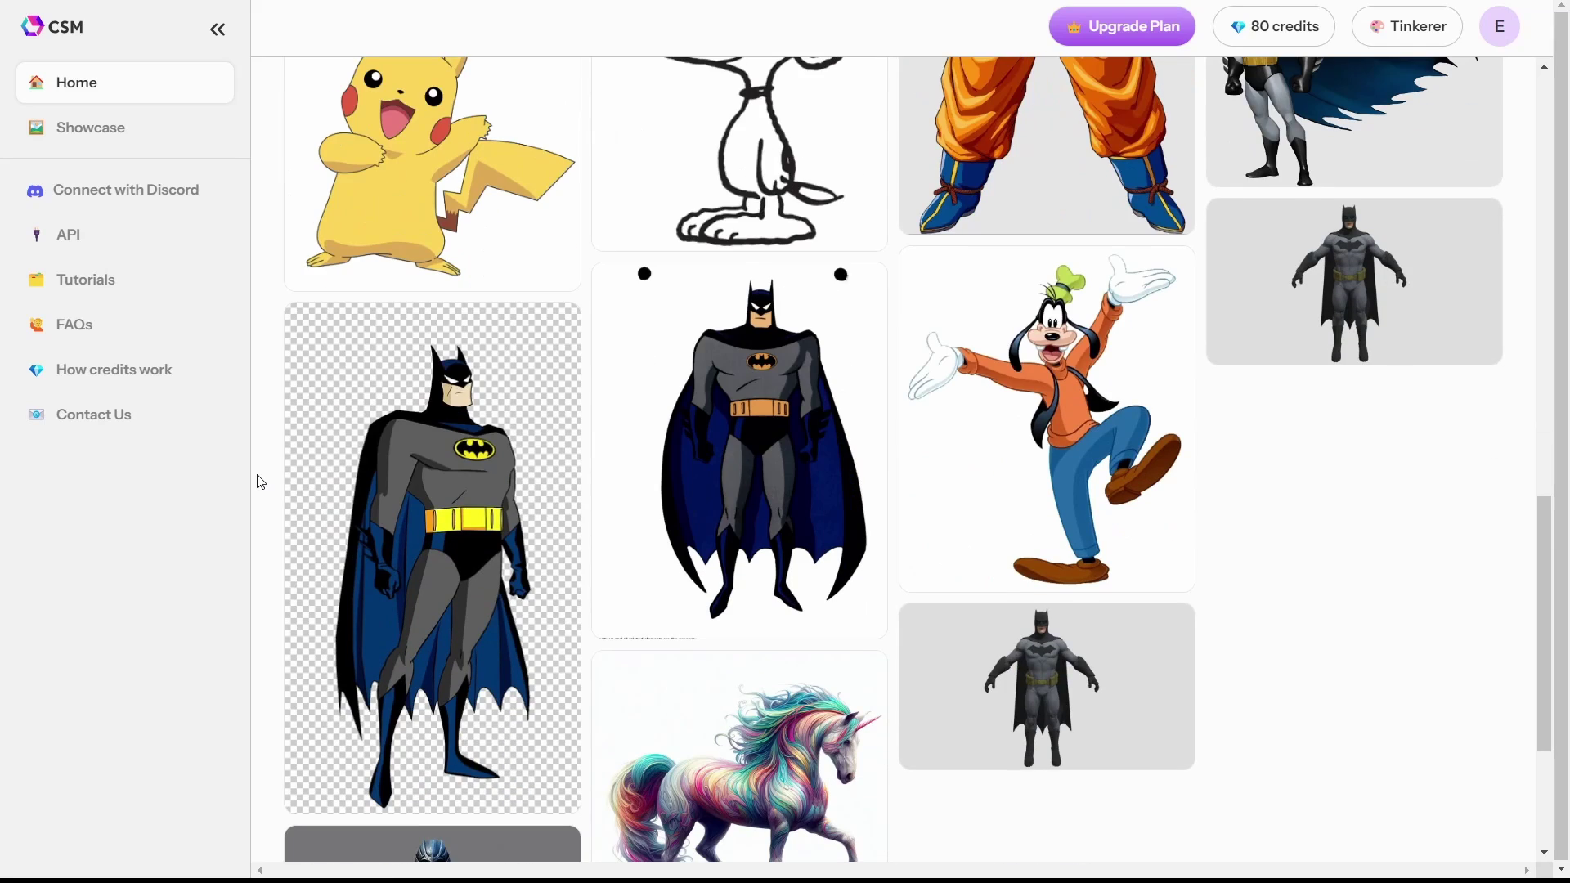
scroll(259, 481, up, 1)
scroll(260, 481, up, 4)
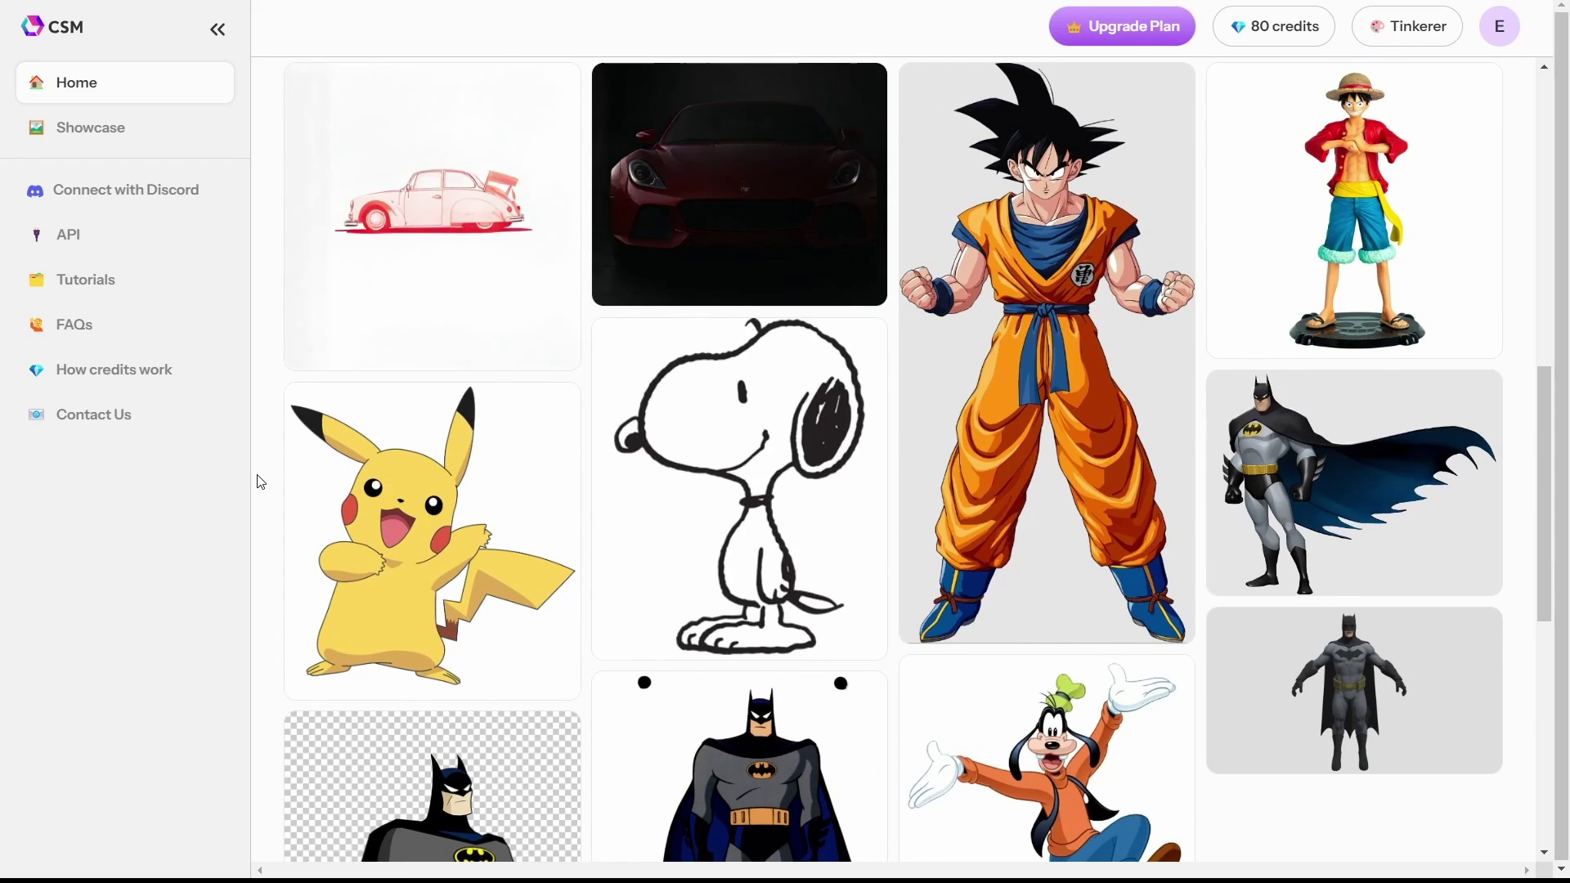
scroll(260, 480, up, 2)
scroll(260, 481, up, 8)
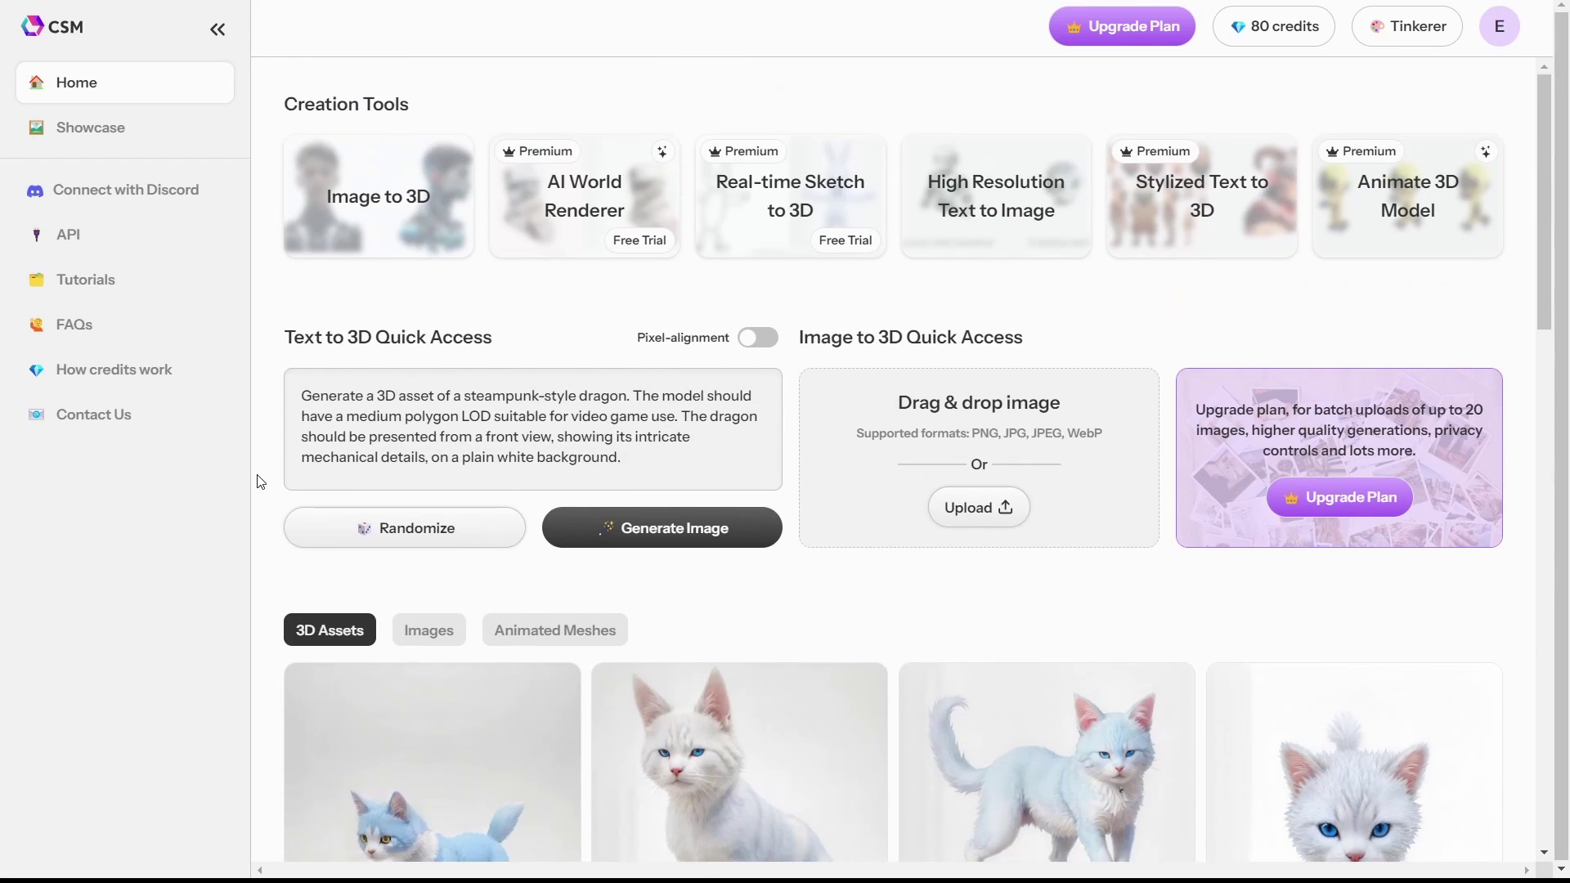
click(377, 198)
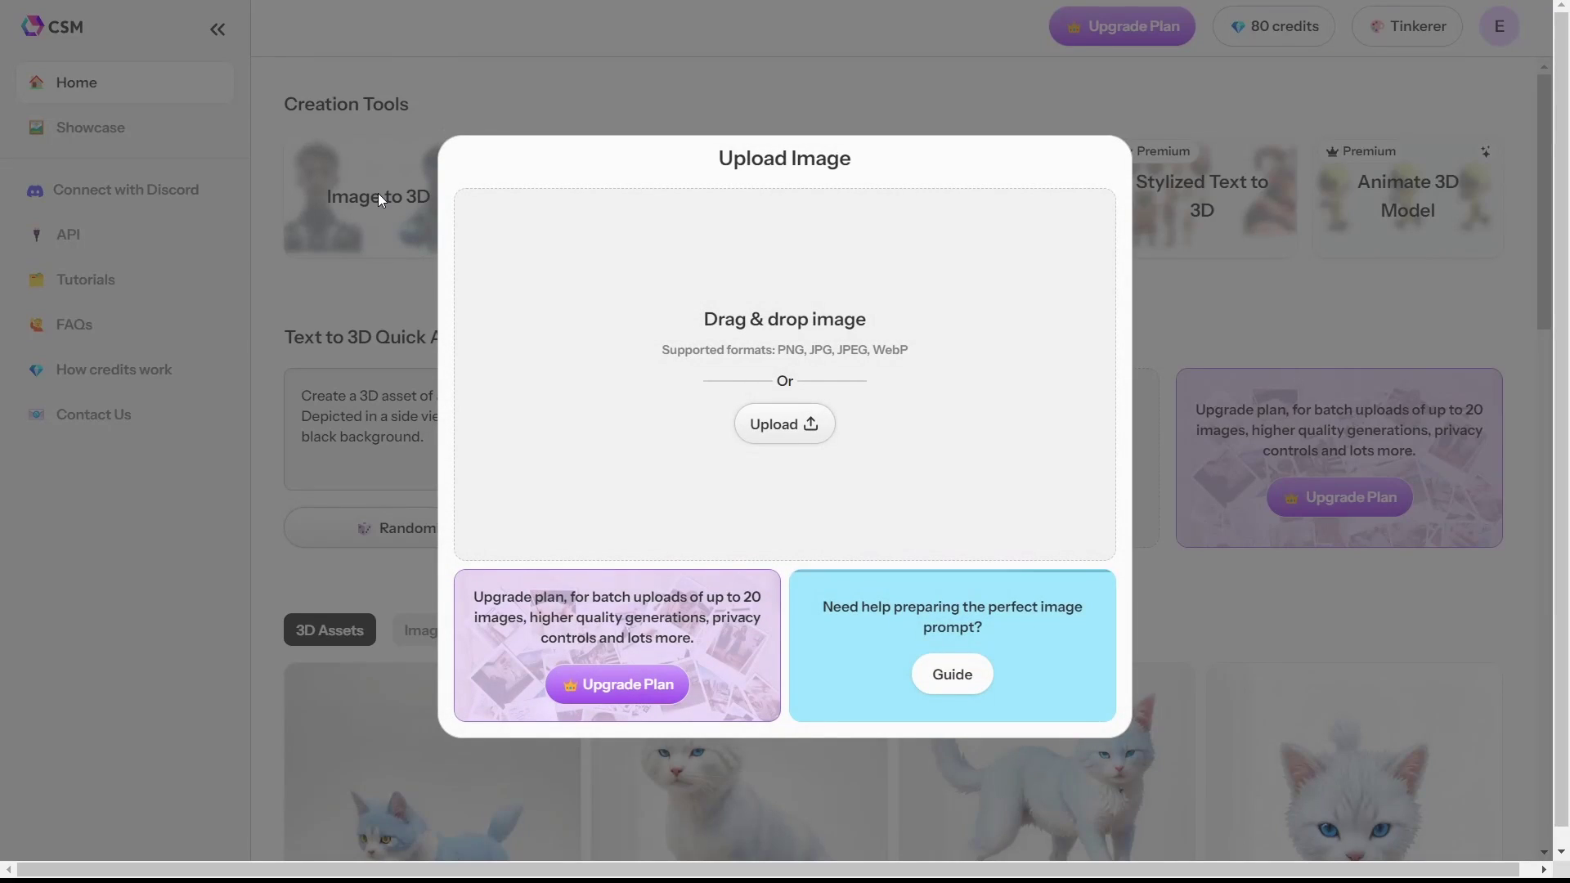
click(1296, 328)
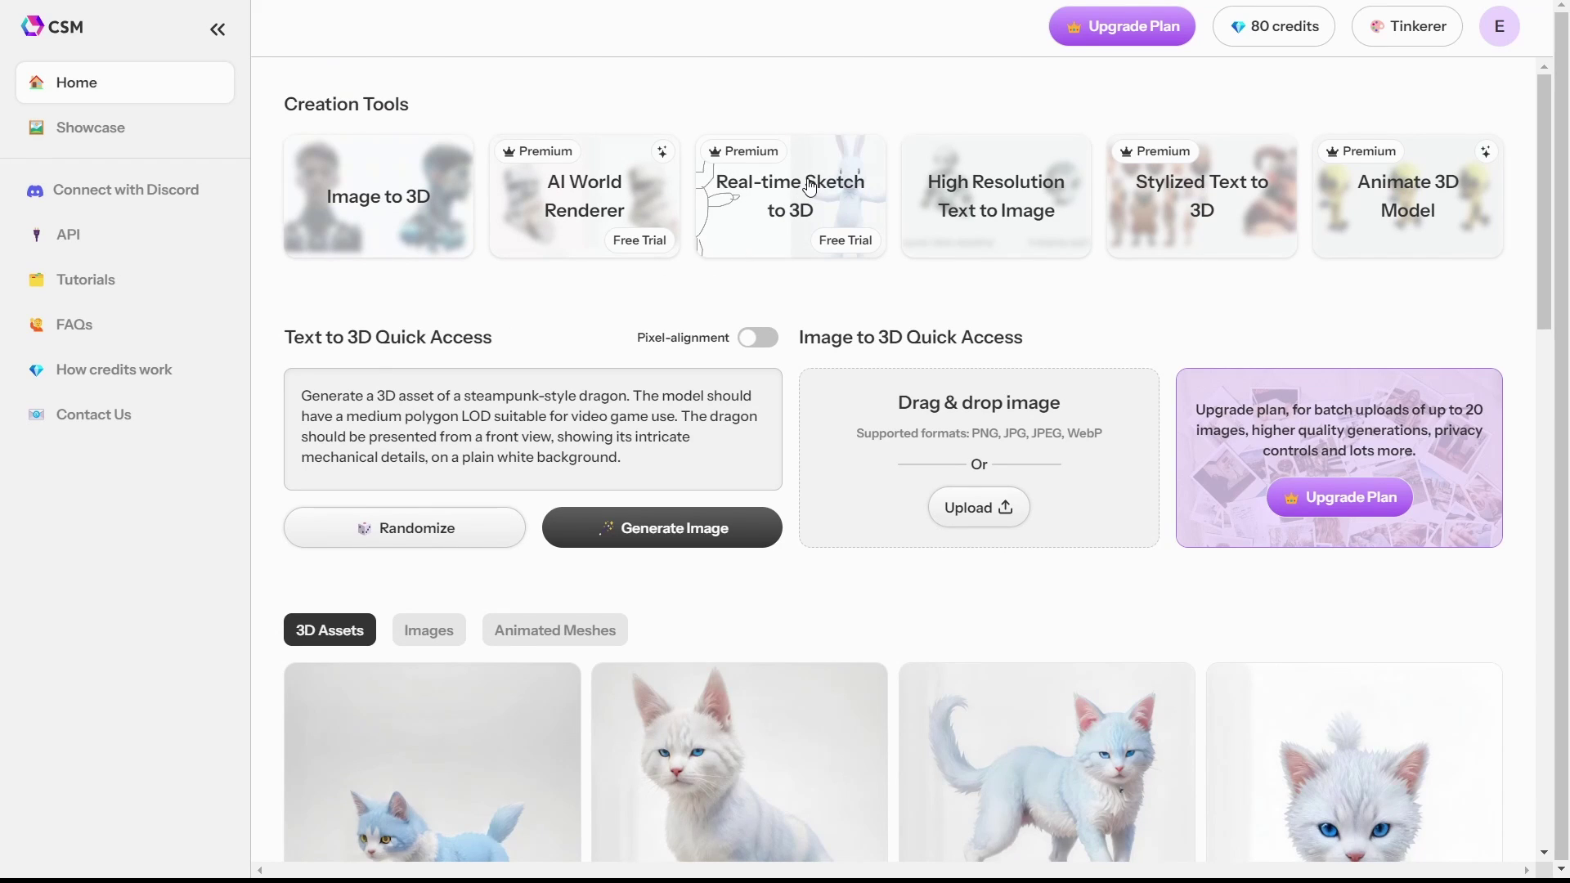
- Open a new real-time sketch canvas and set its background colour to white
click(810, 186)
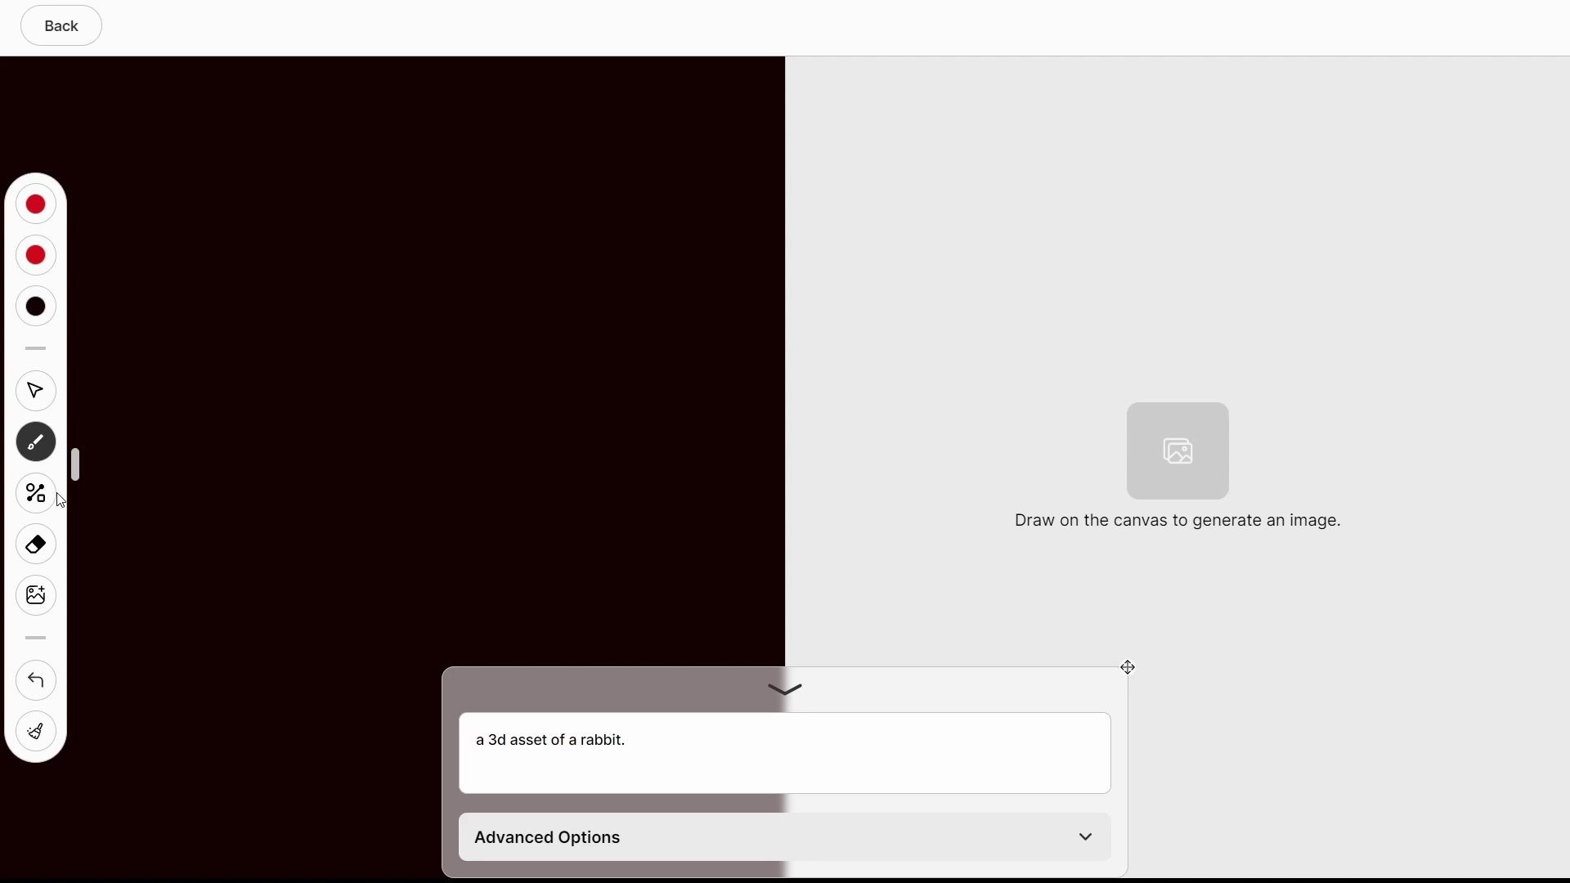
click(36, 311)
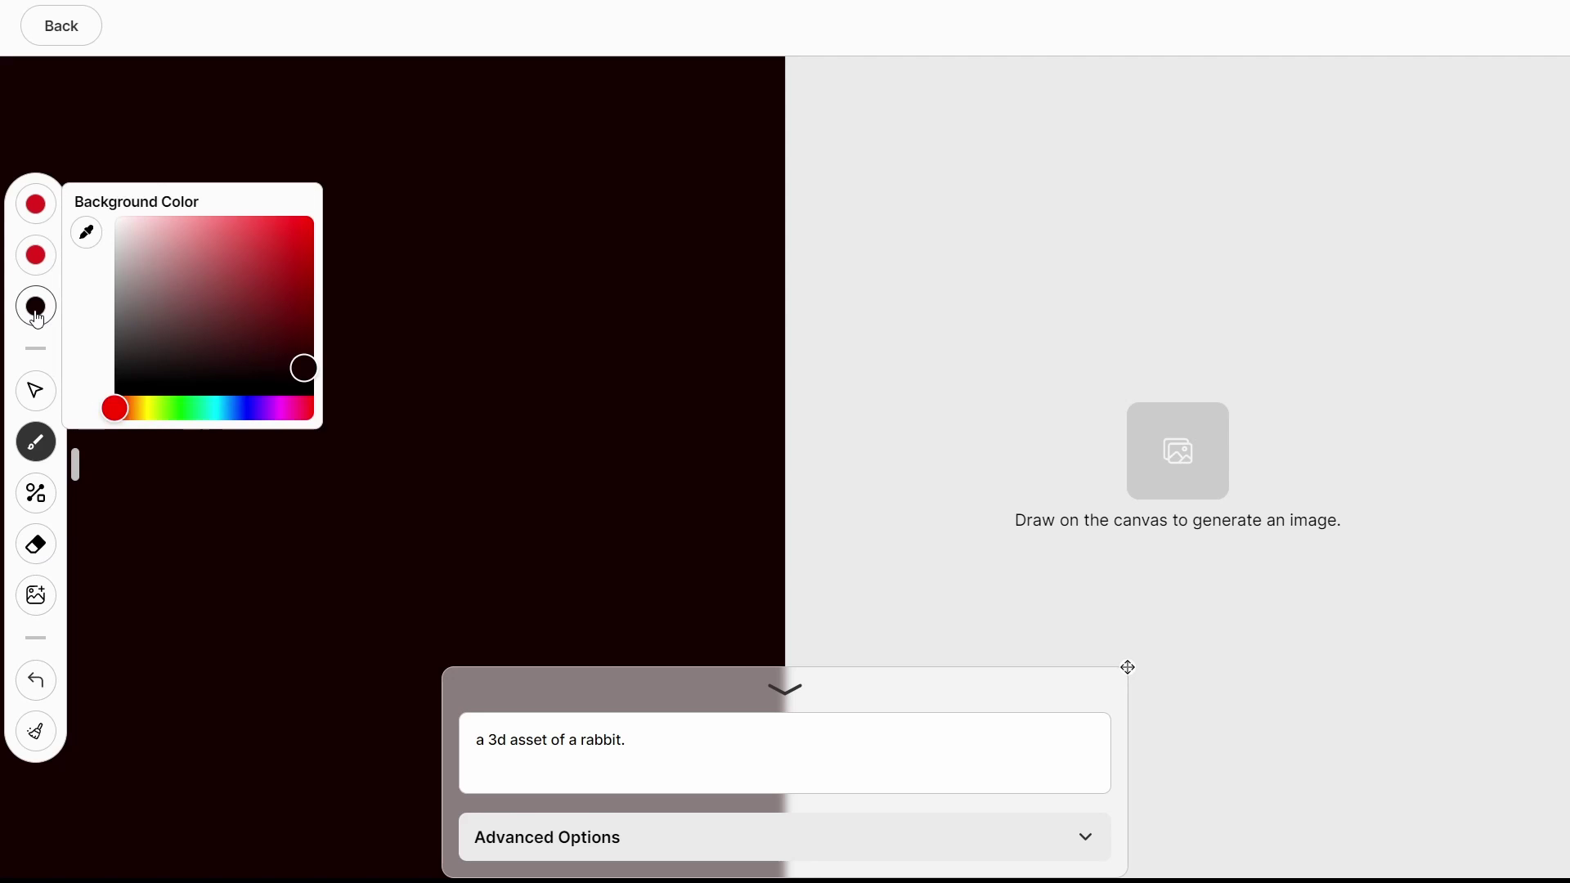
drag(139, 278, 114, 217)
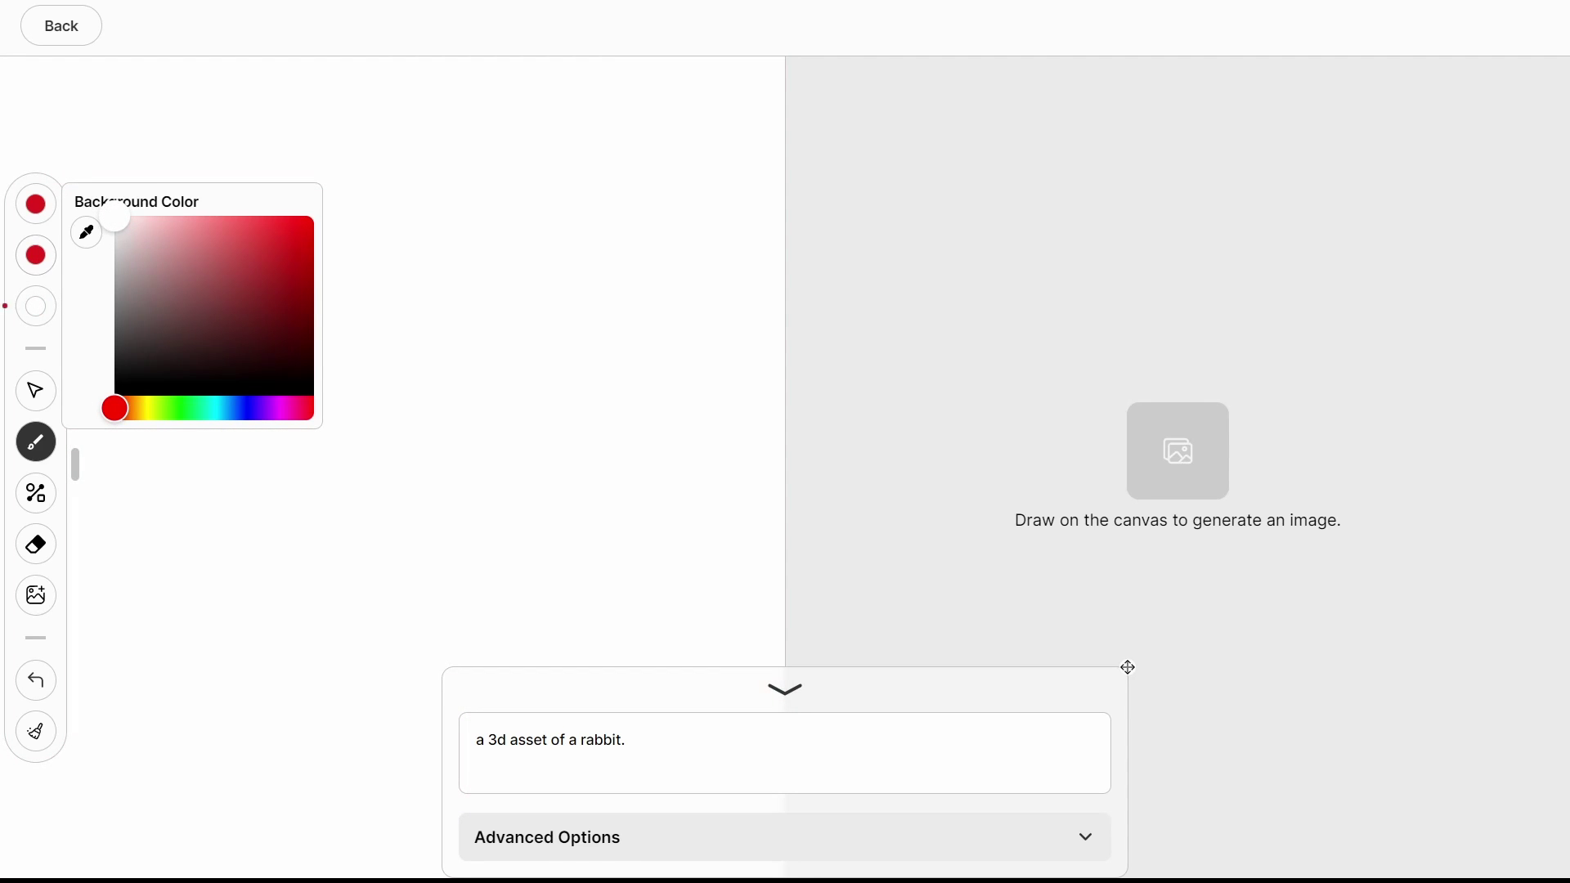
click(36, 313)
- Check the fill and stroke colours, keeping the red stroke colour
click(34, 262)
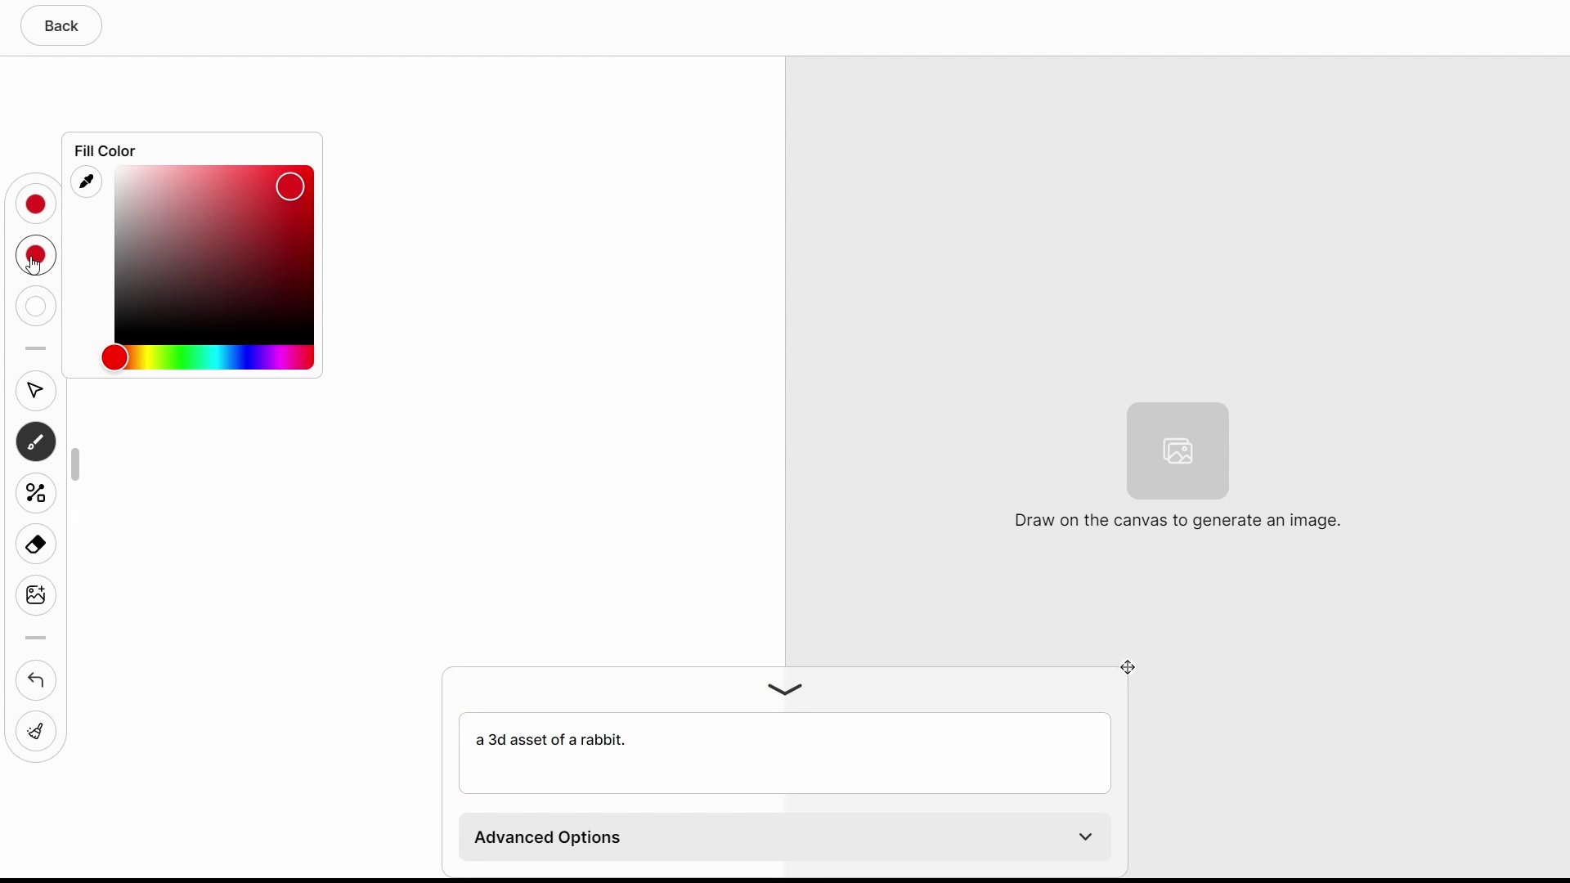
click(34, 263)
click(36, 221)
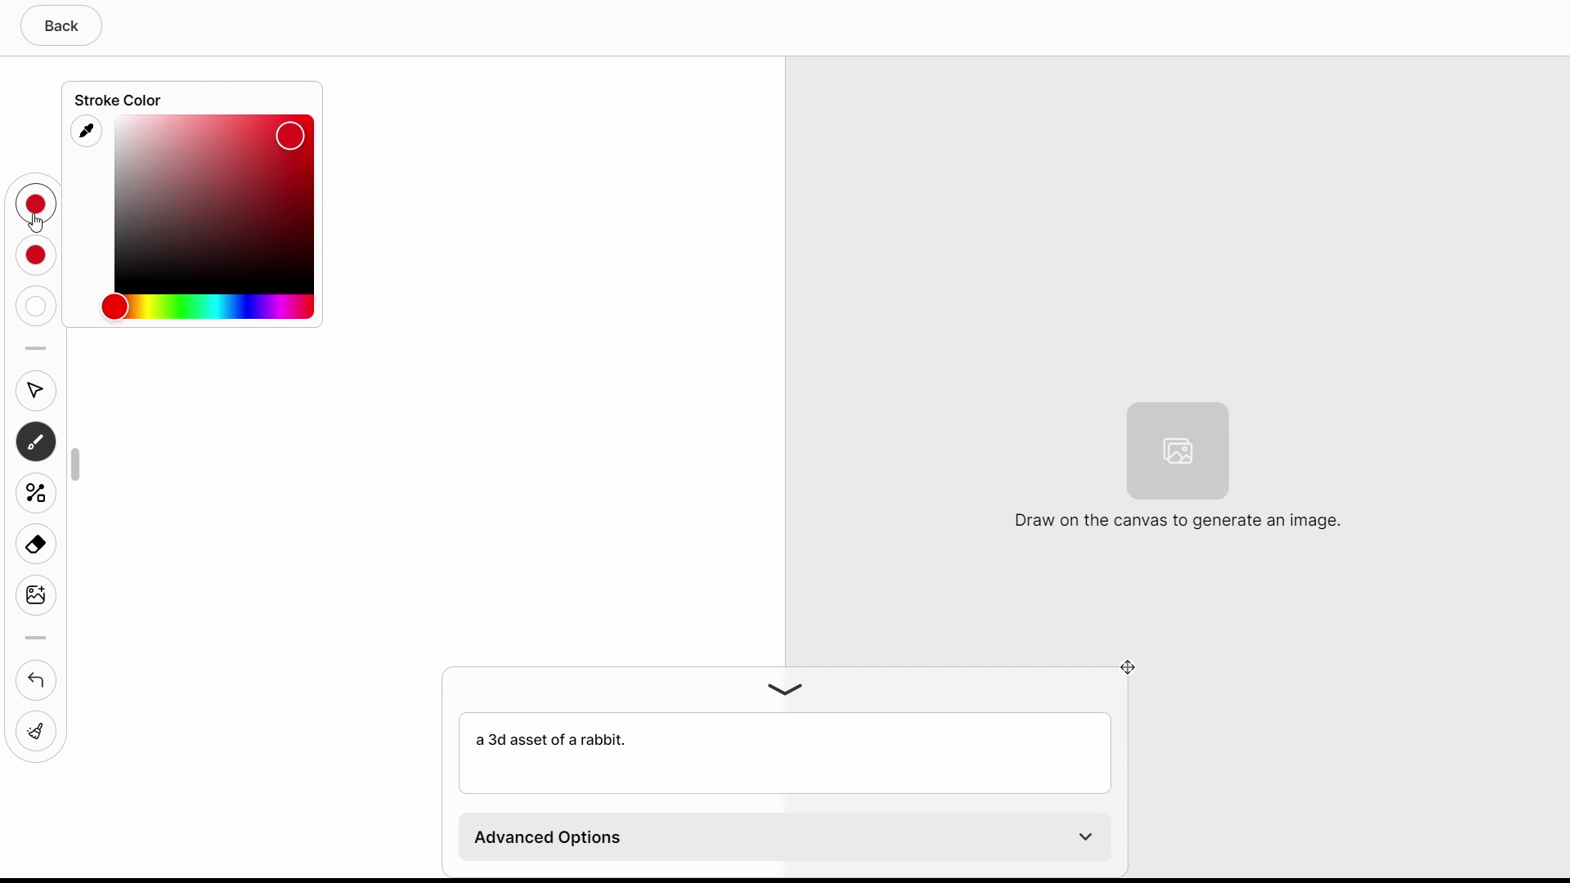
click(300, 135)
click(35, 202)
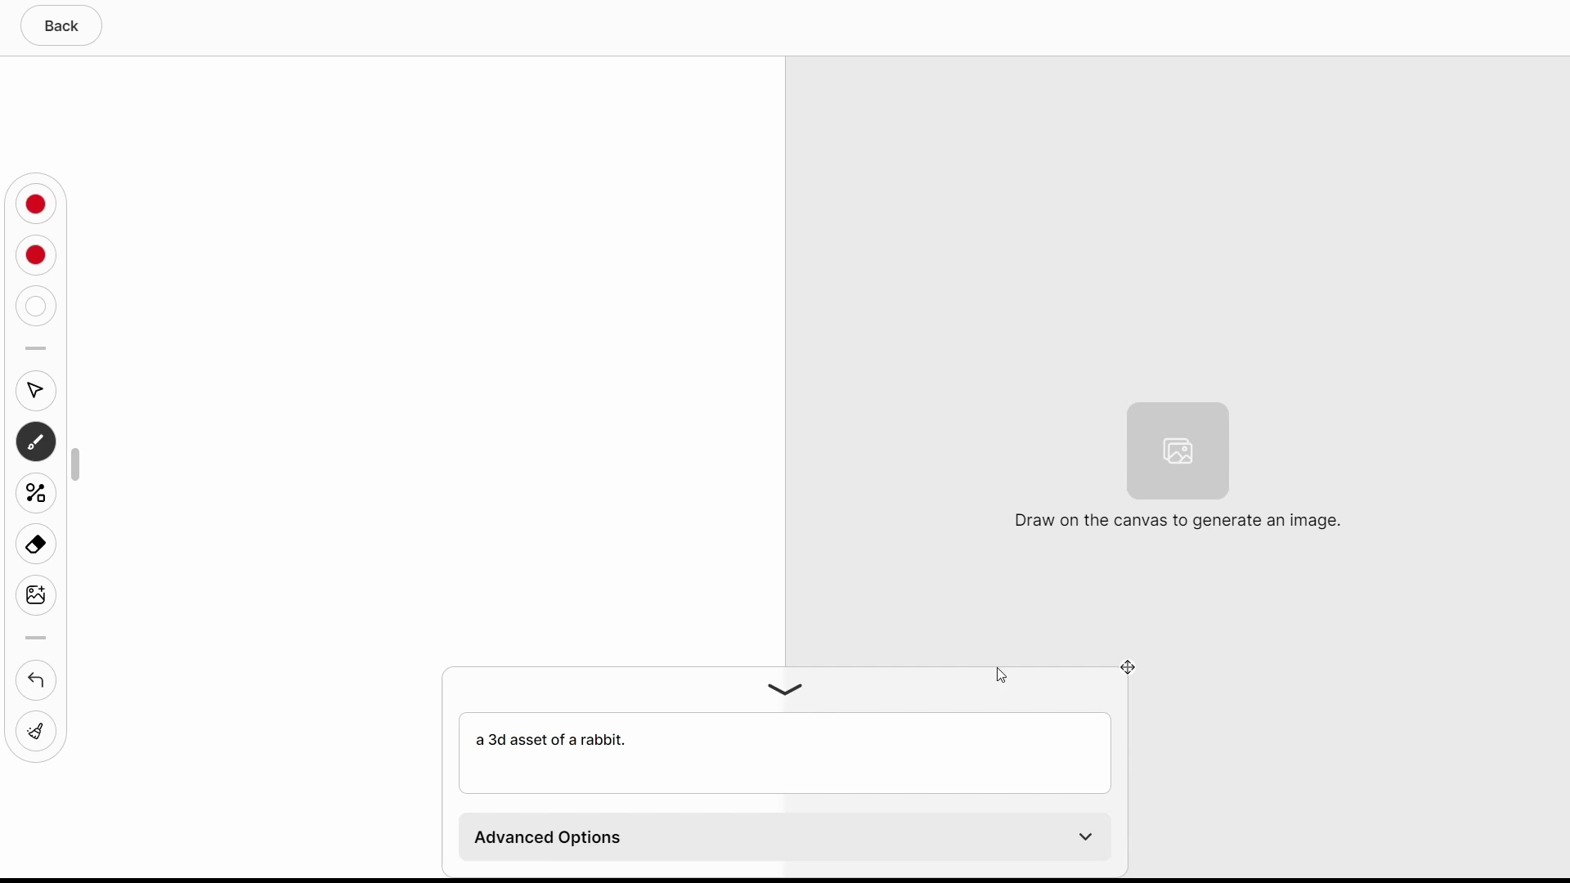
click(740, 739)
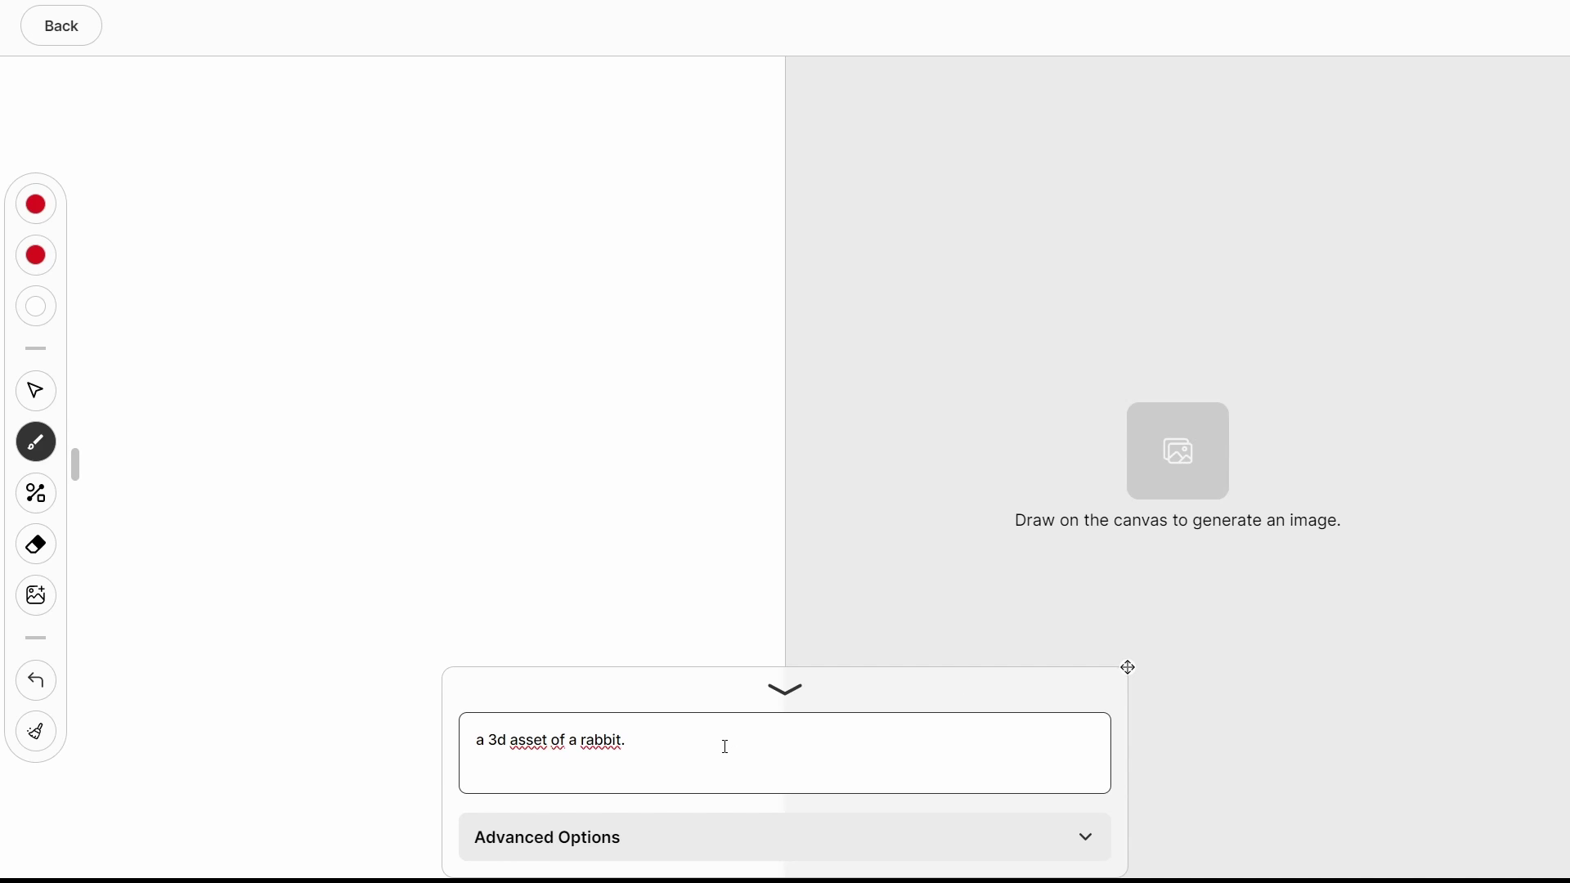
- Replace the prompt with 'a red cartoon car' and sketch a rectangular car body with two wheels
drag(725, 746, 459, 738)
text(a red cartoon car)
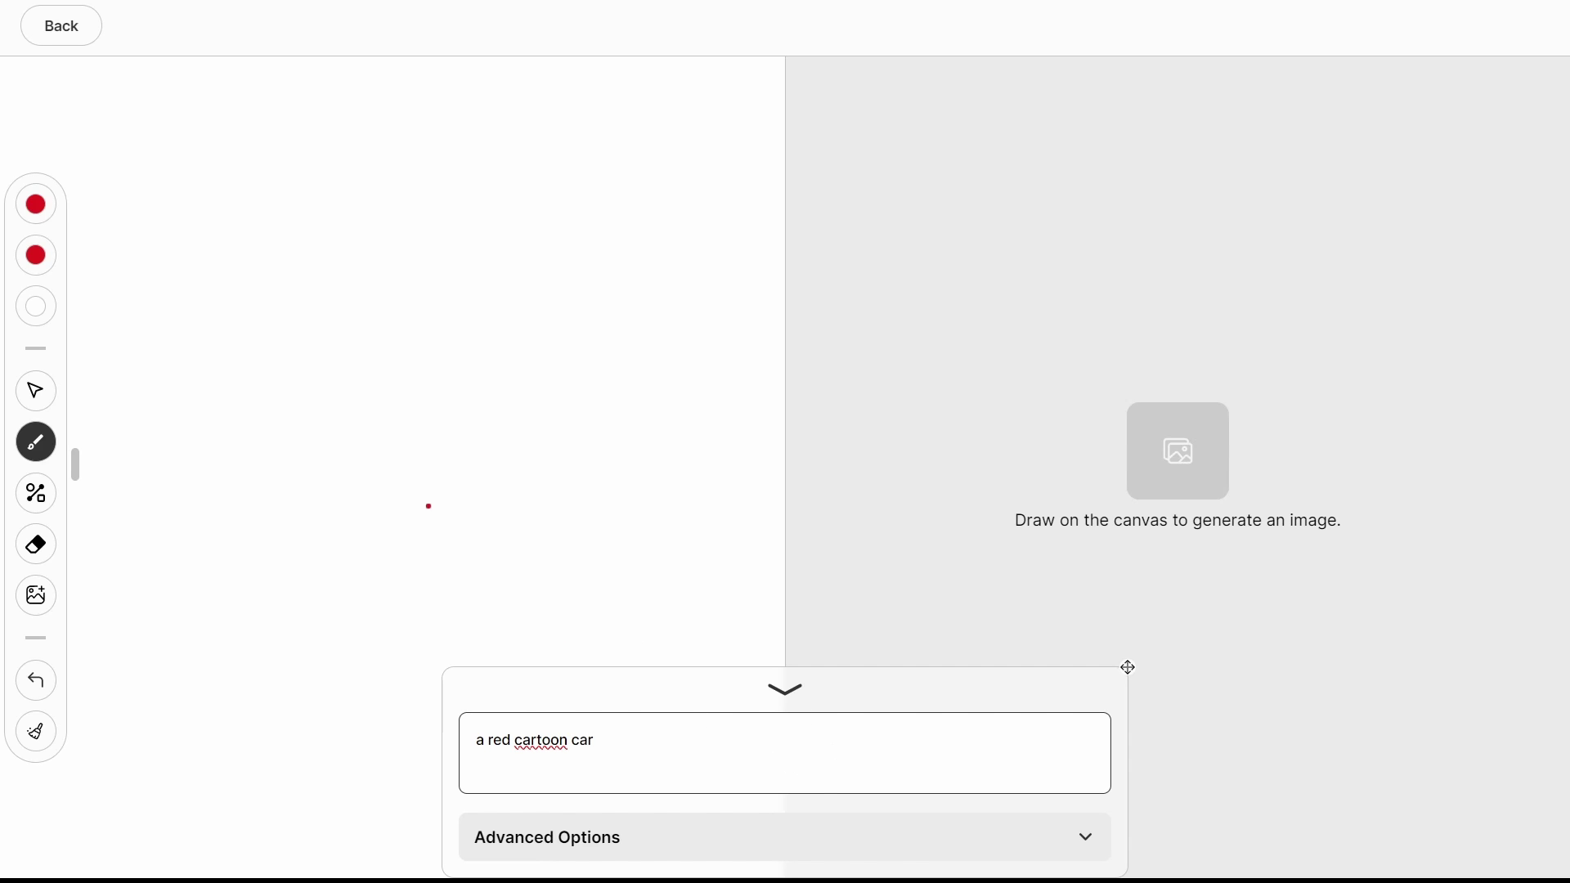
mouse_move(207, 421)
mouse_down()
mouse_move(197, 462)
mouse_move(413, 506)
mouse_move(599, 512)
mouse_up()
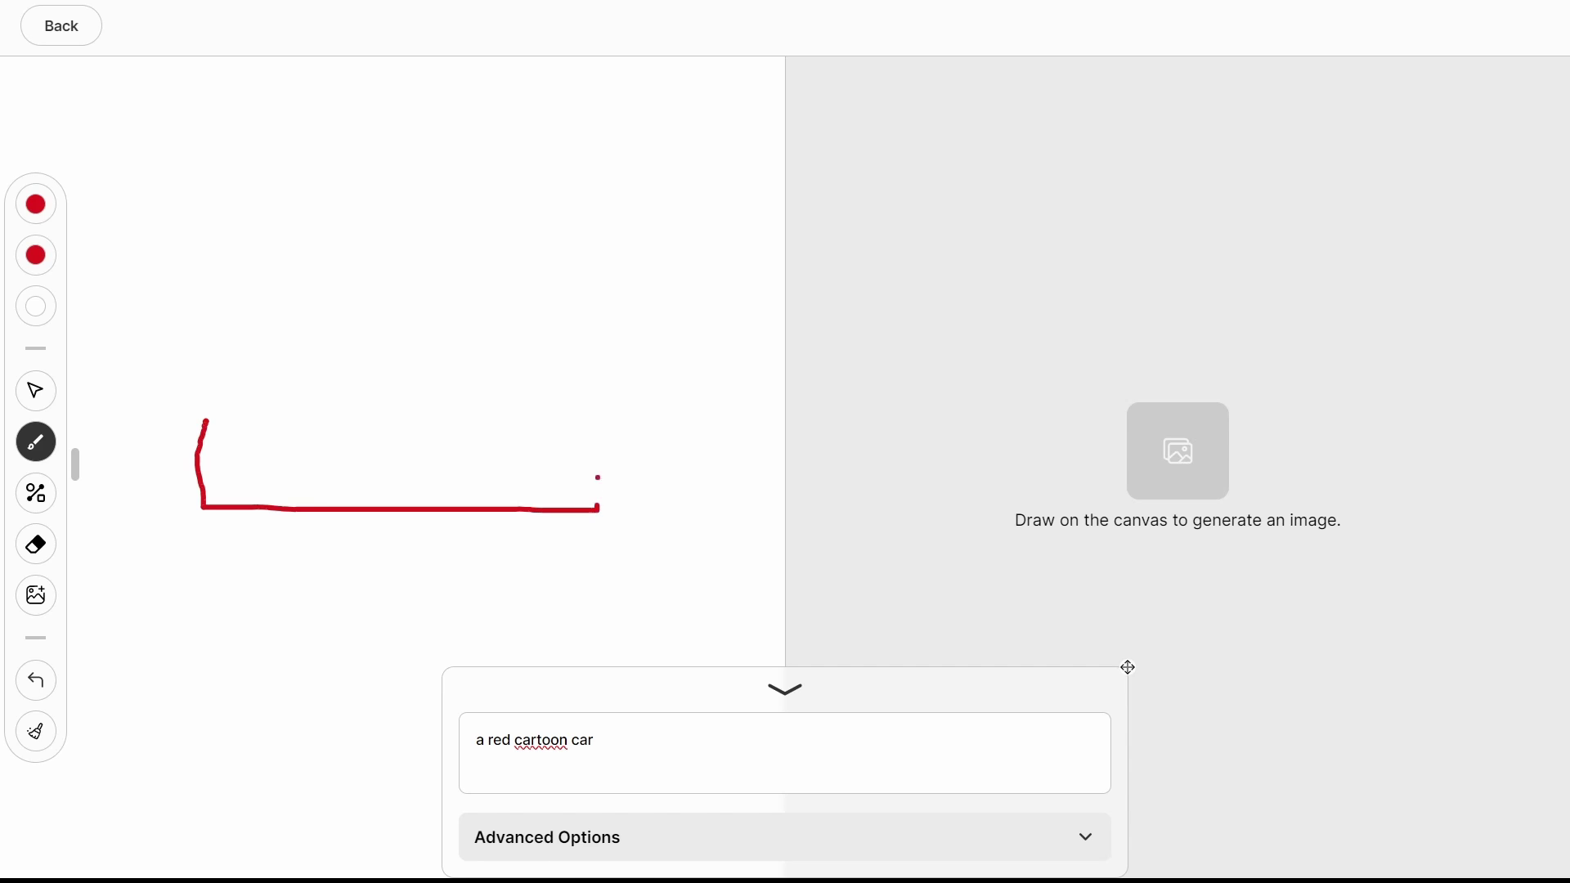
drag(207, 404, 596, 406)
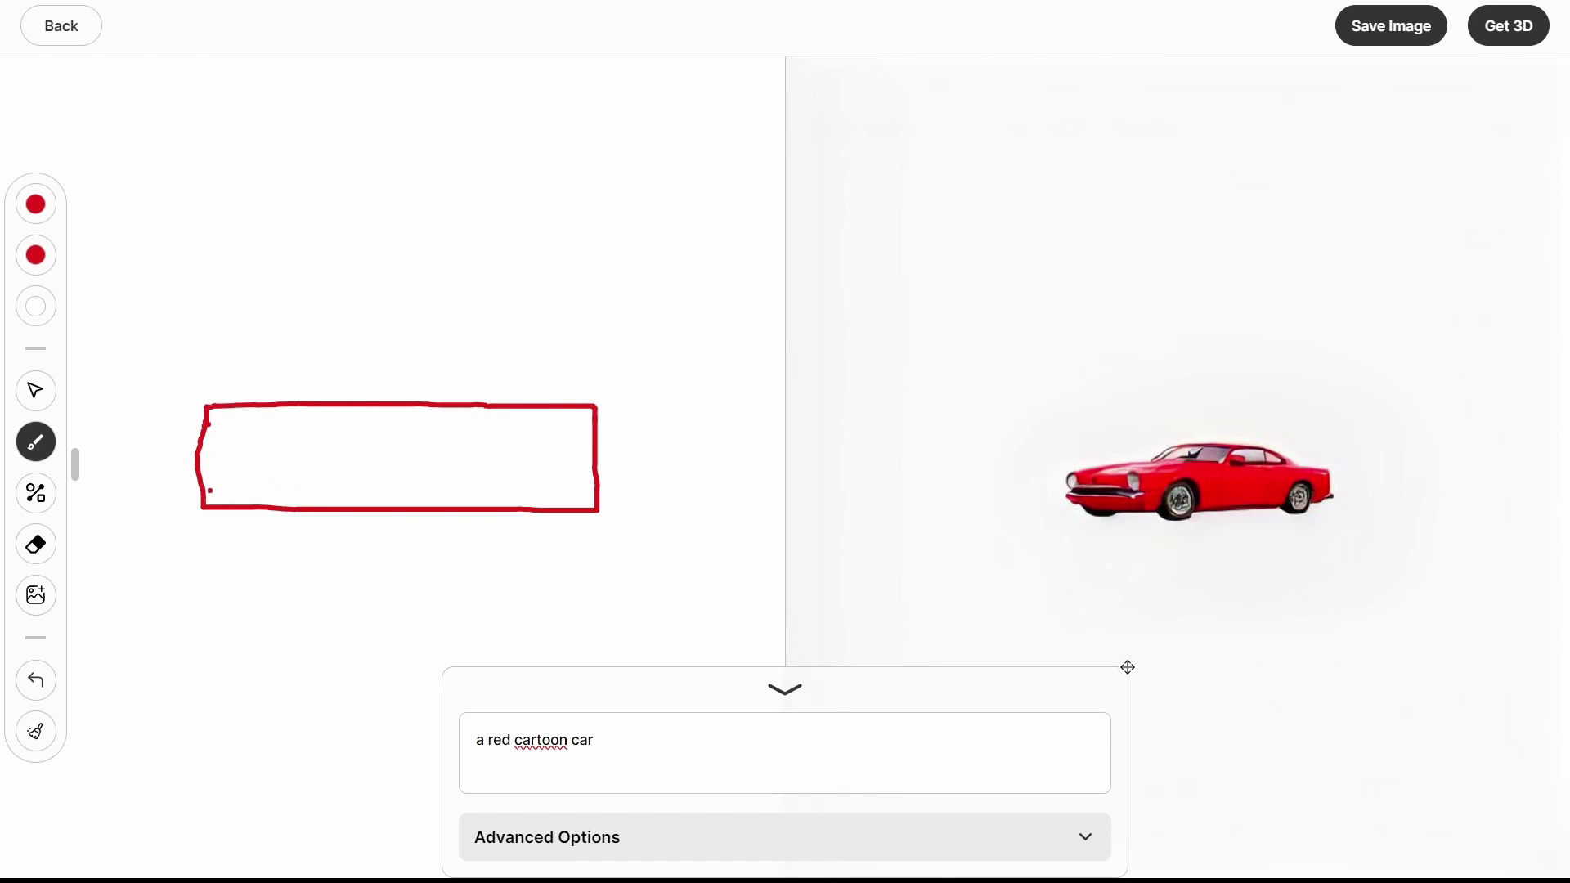
mouse_move(210, 491)
mouse_down()
mouse_move(246, 546)
mouse_move(220, 488)
mouse_up()
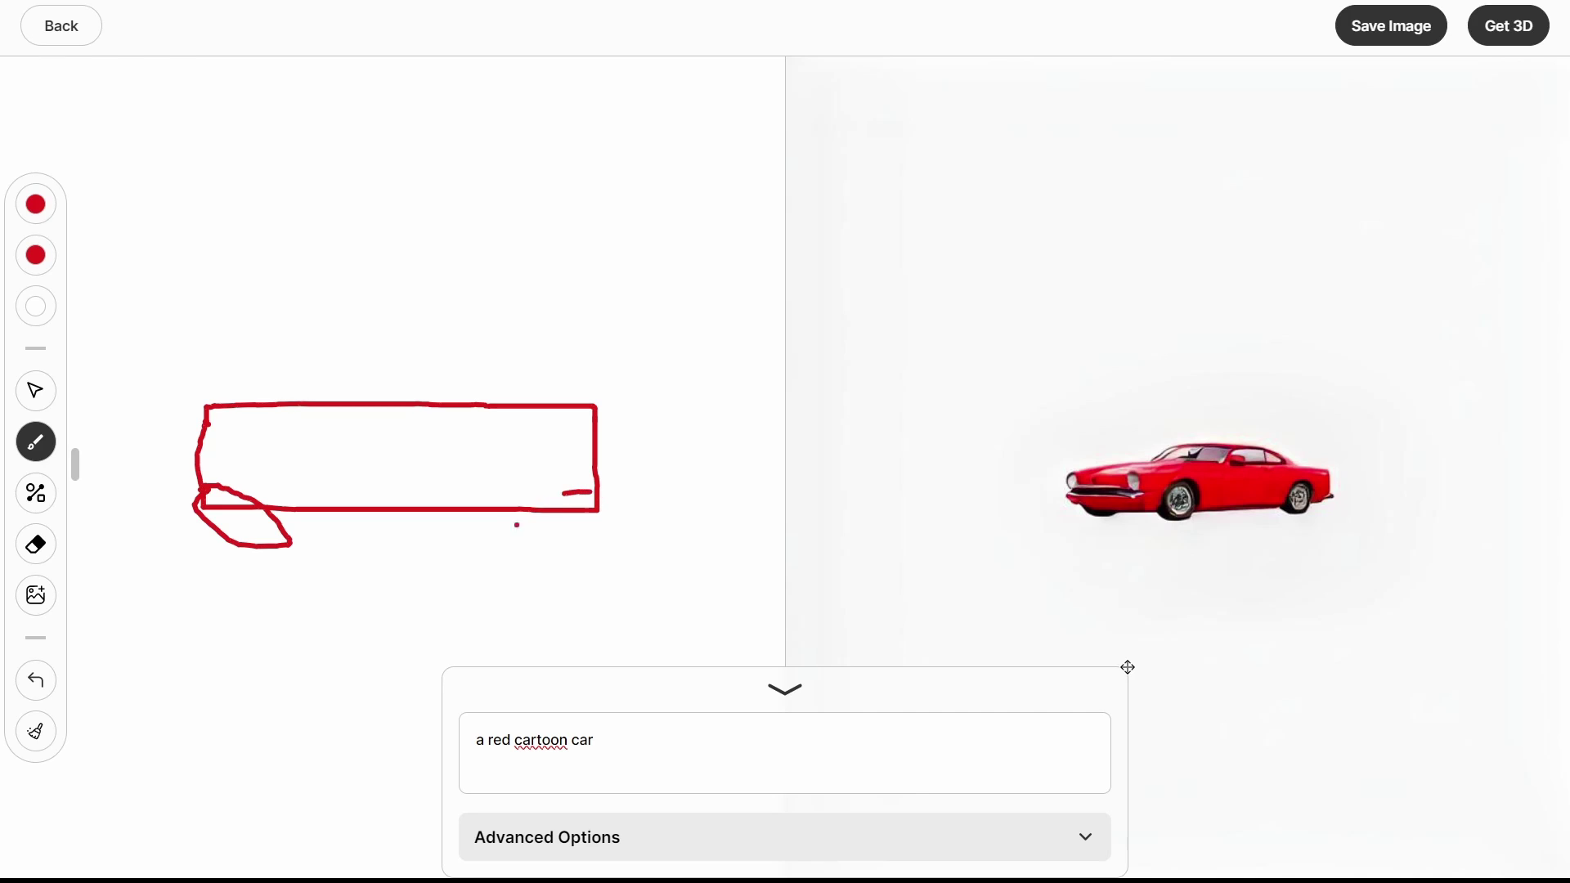
drag(517, 524, 606, 534)
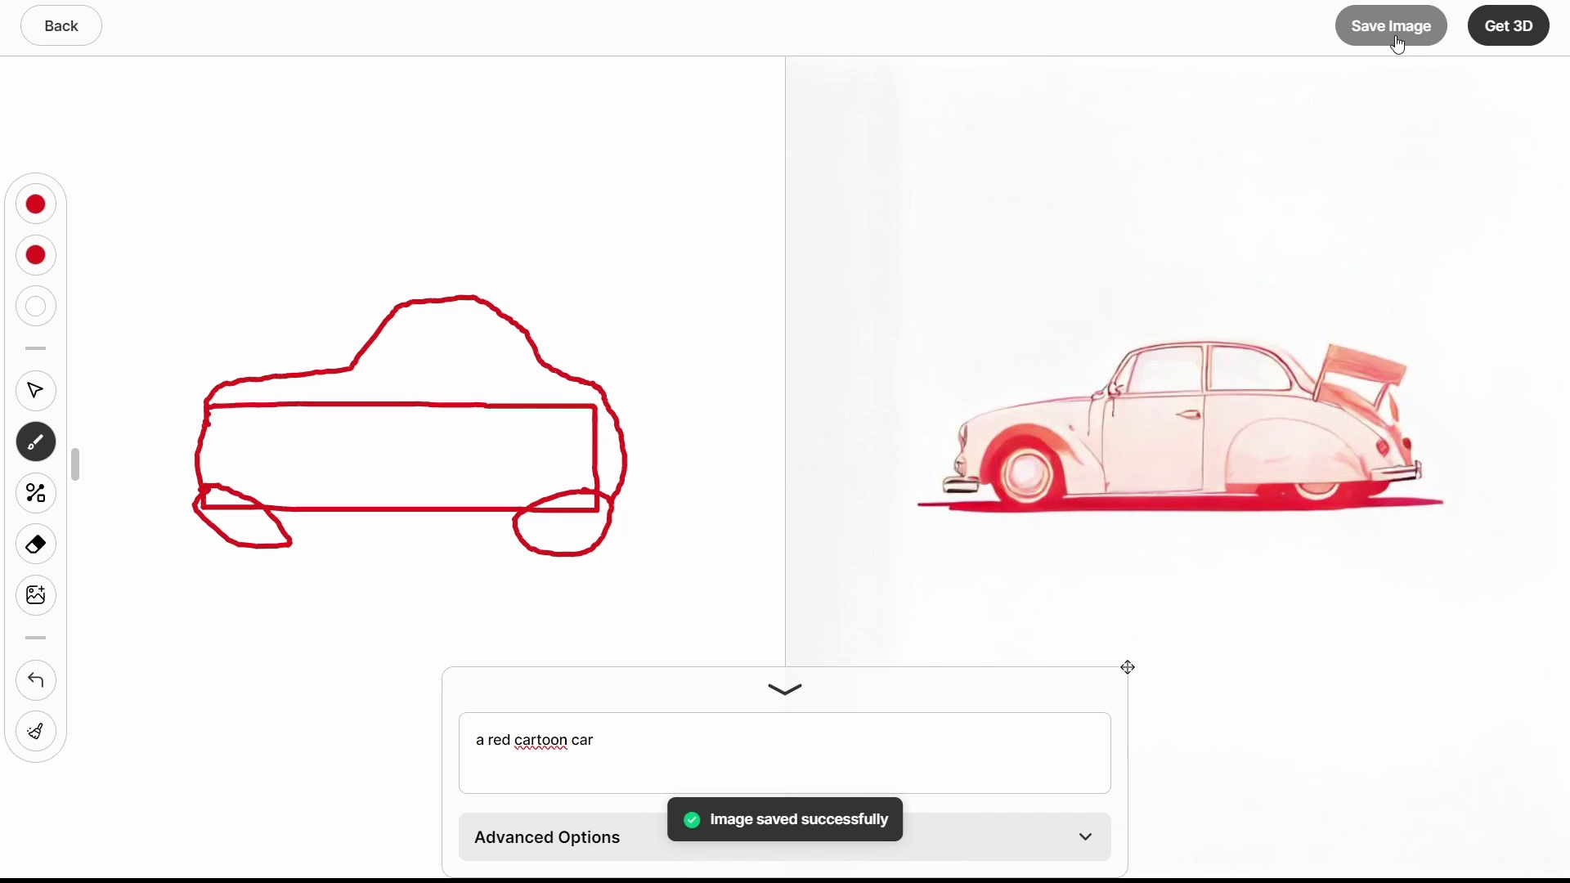
- Generate a 3D model of the red car through the Get 3D dialog
click(1519, 25)
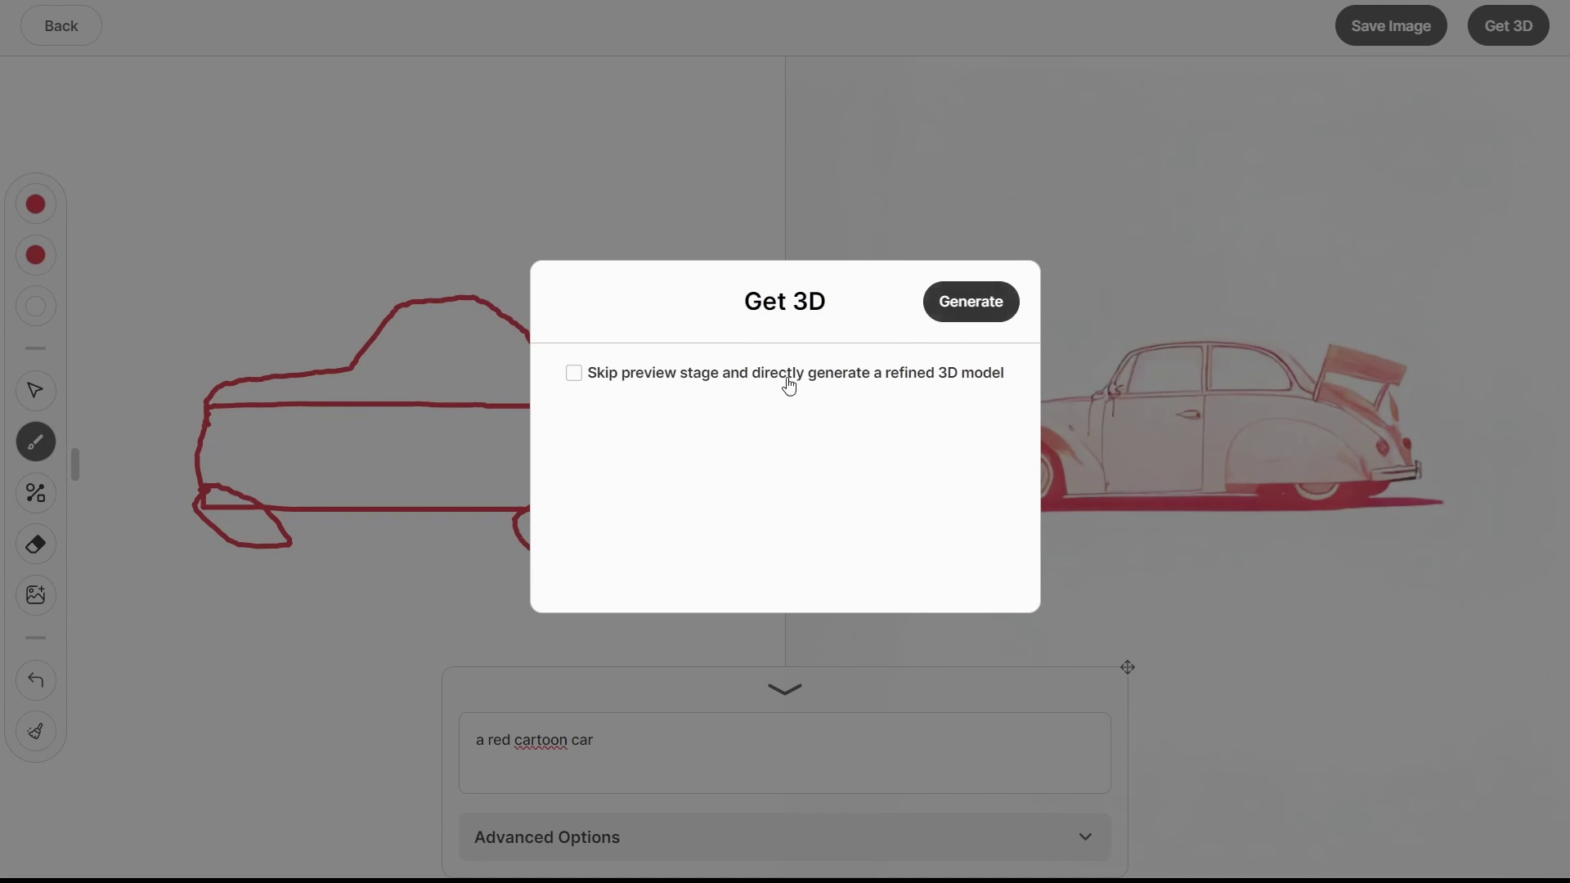
click(980, 319)
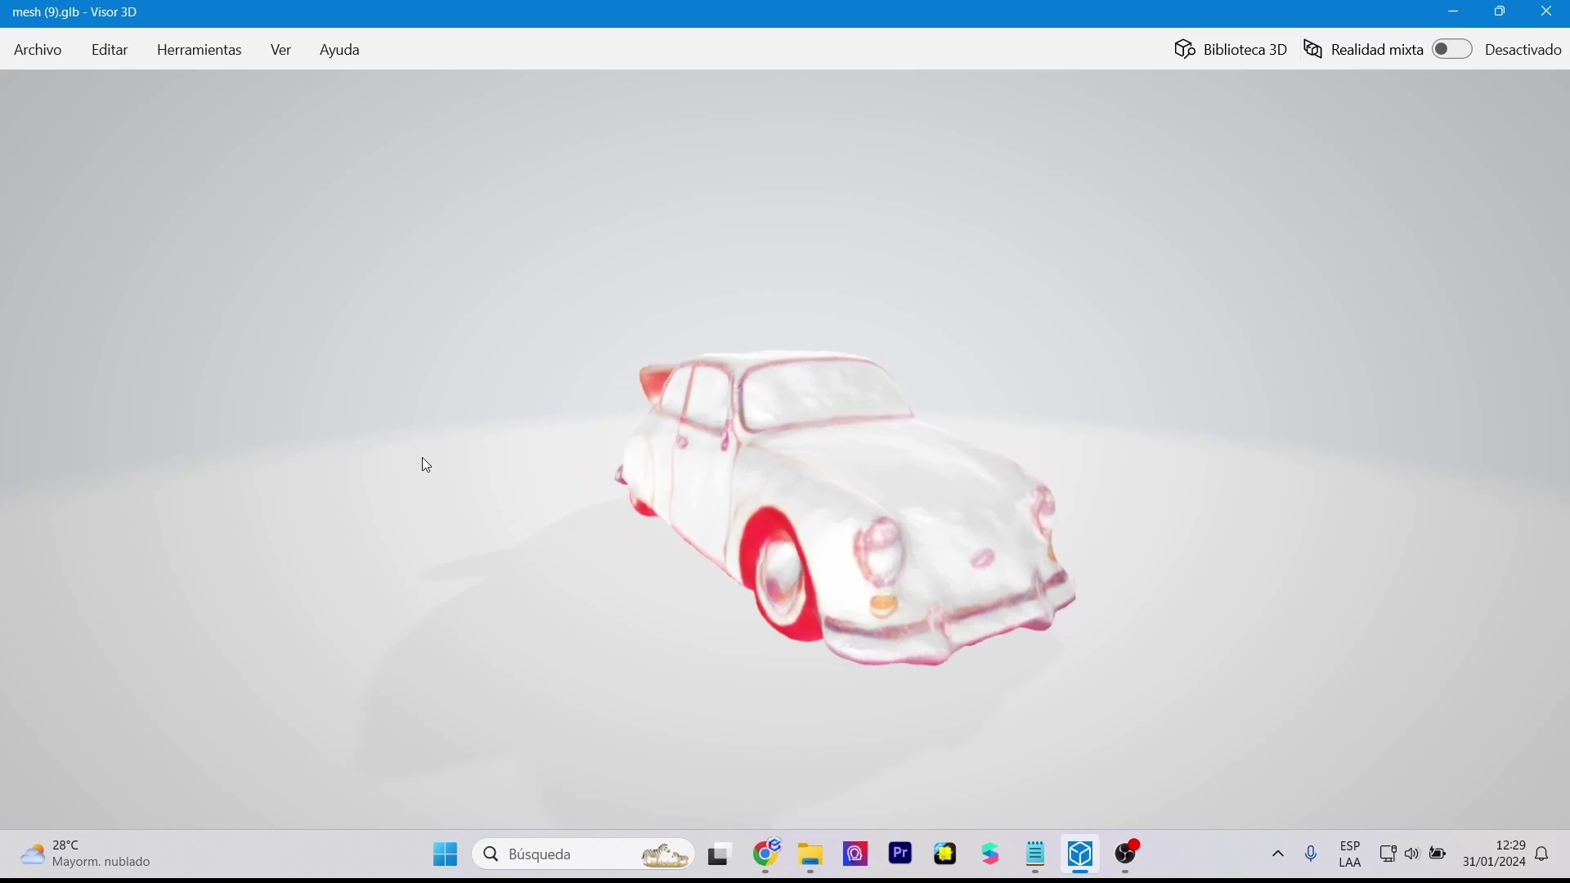
mouse_move(425, 464)
mouse_down()
mouse_move(278, 336)
mouse_move(351, 266)
mouse_move(498, 399)
mouse_move(518, 525)
mouse_move(749, 560)
mouse_move(826, 491)
mouse_move(834, 566)
mouse_move(549, 566)
mouse_up()
scroll(846, 489, up, 5)
scroll(846, 489, down, 5)
scroll(597, 540, down, 3)
scroll(603, 543, down, 2)
scroll(602, 542, up, 5)
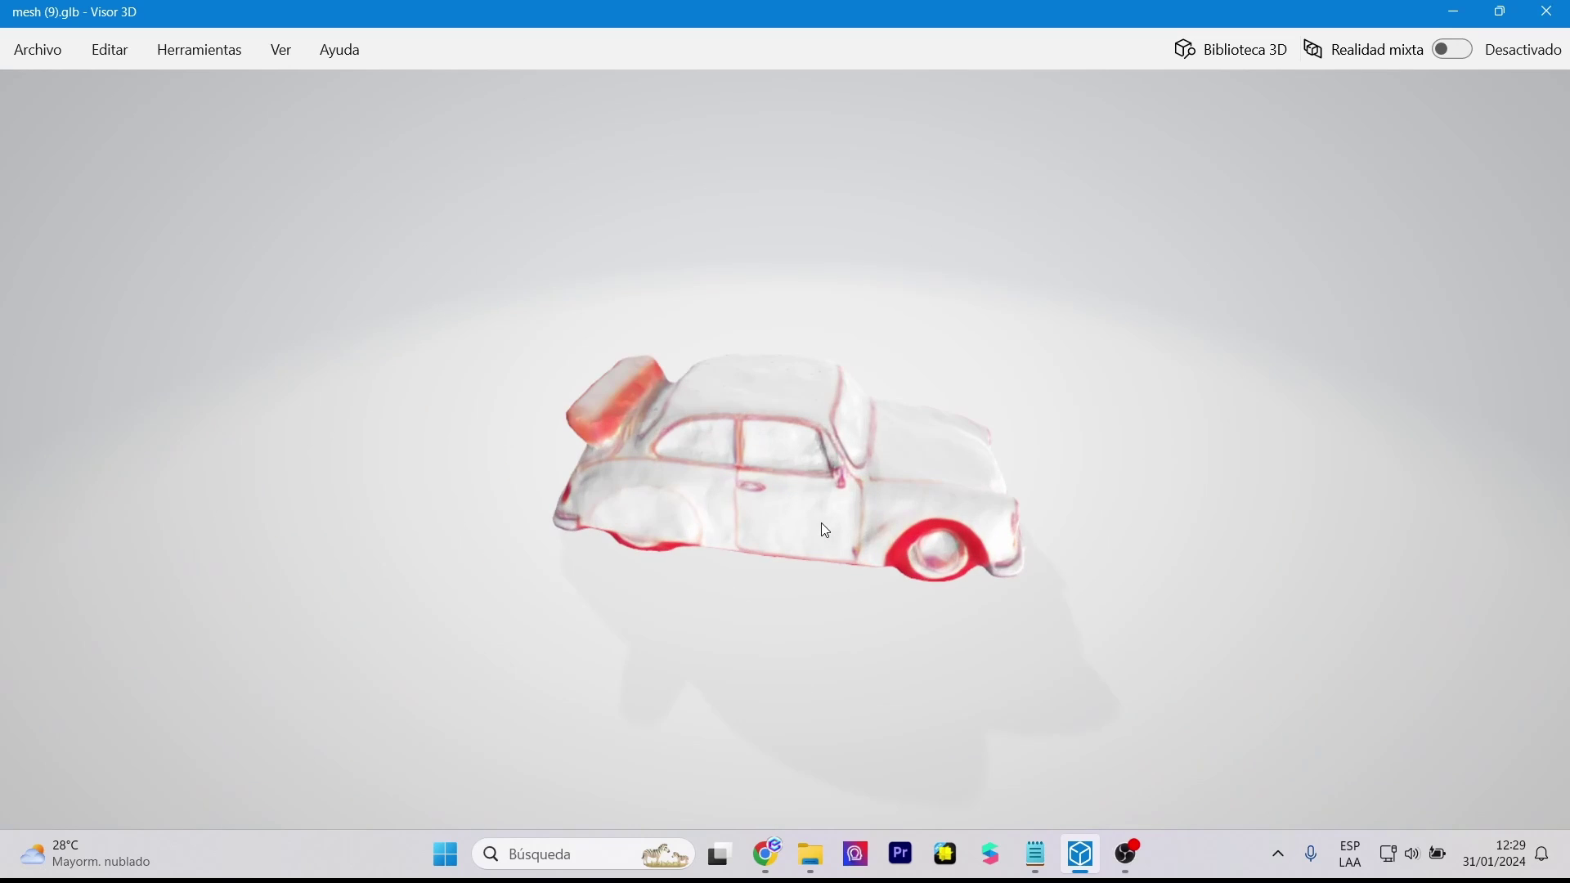
mouse_move(820, 523)
mouse_down()
mouse_move(835, 463)
mouse_move(633, 464)
mouse_up()
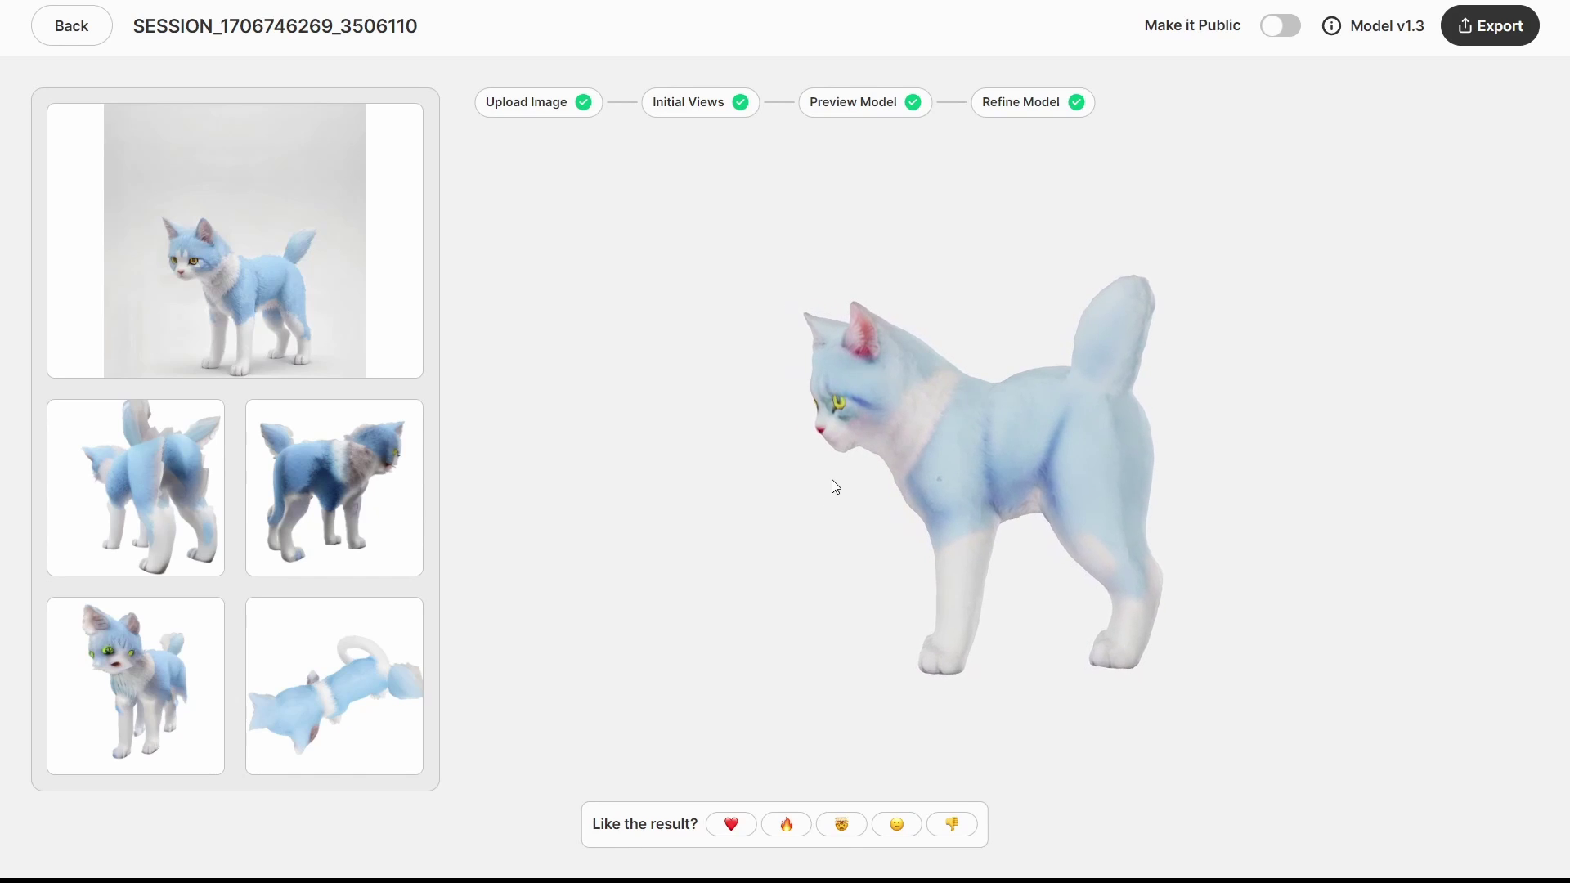
drag(790, 503, 645, 529)
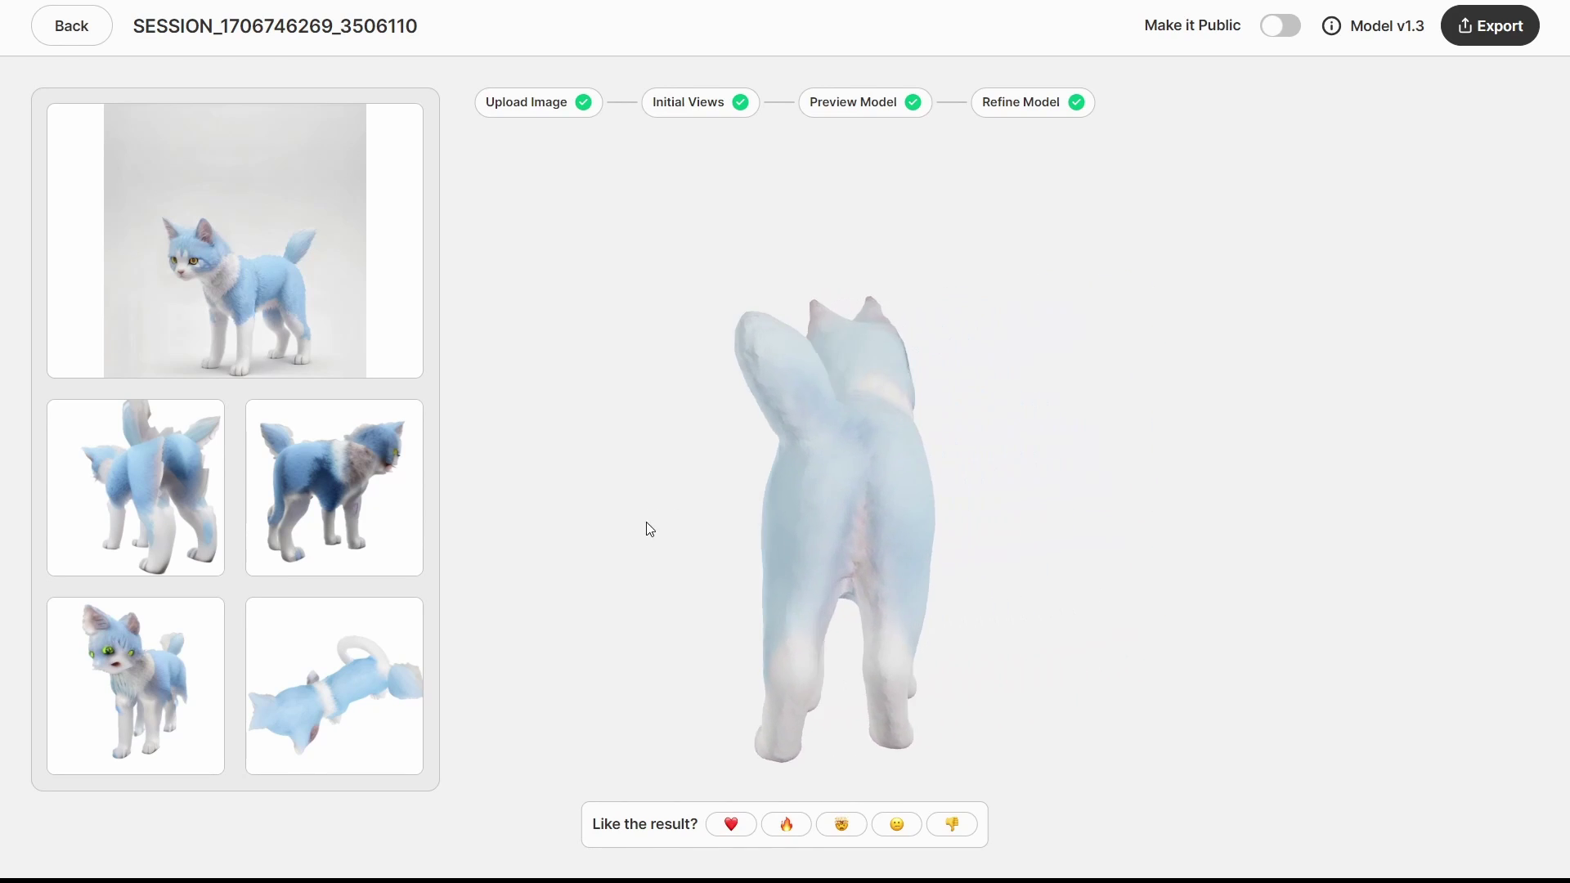
mouse_move(735, 558)
mouse_down()
mouse_move(662, 556)
mouse_move(876, 503)
mouse_move(776, 503)
mouse_move(1079, 526)
mouse_move(1184, 501)
mouse_move(988, 375)
mouse_up()
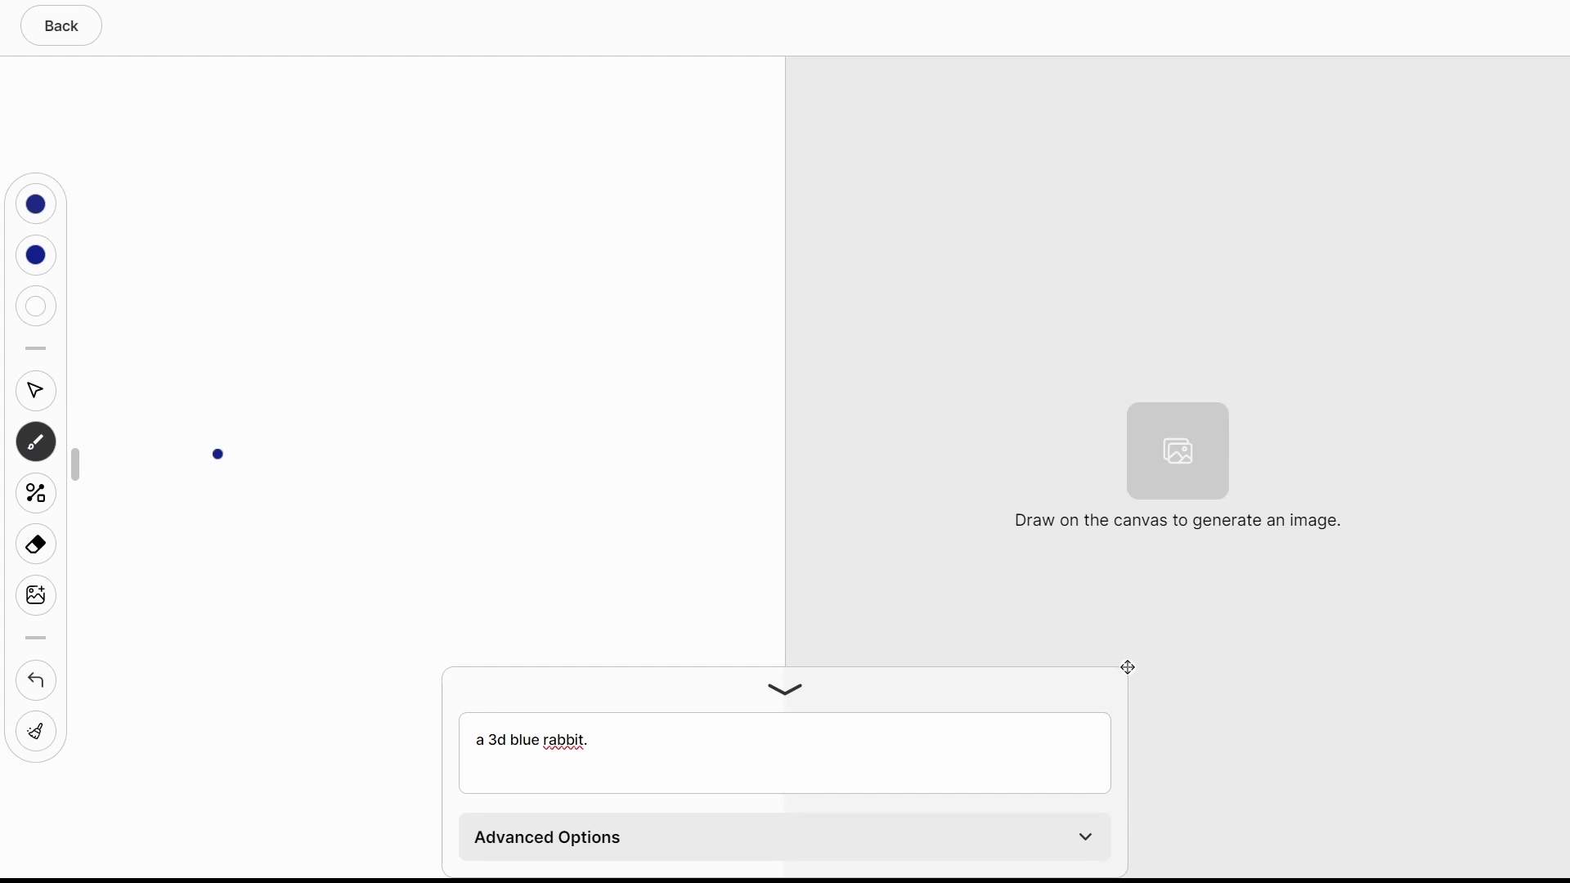
- Sketch an animal head outline with long ears and two eyes
mouse_move(224, 375)
mouse_down()
mouse_move(244, 302)
mouse_move(333, 375)
mouse_move(332, 441)
mouse_move(453, 326)
mouse_move(561, 477)
mouse_move(431, 651)
mouse_up()
mouse_move(214, 462)
mouse_down()
mouse_move(270, 538)
mouse_move(431, 680)
mouse_up()
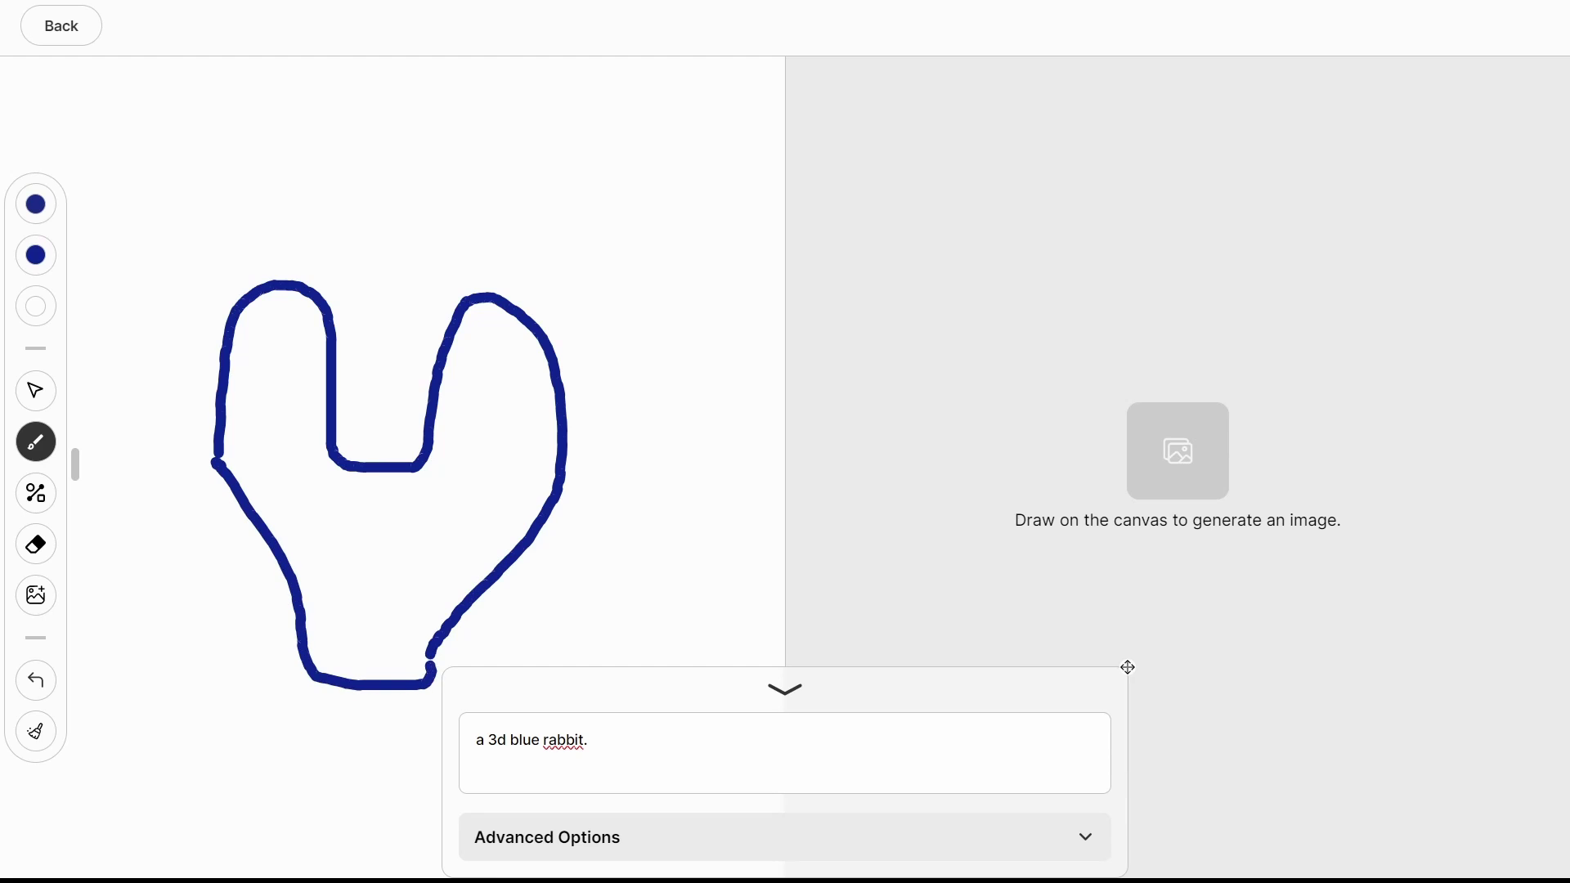
drag(308, 501, 304, 509)
click(426, 524)
mouse_move(419, 515)
mouse_down()
mouse_move(464, 540)
mouse_move(421, 520)
mouse_up()
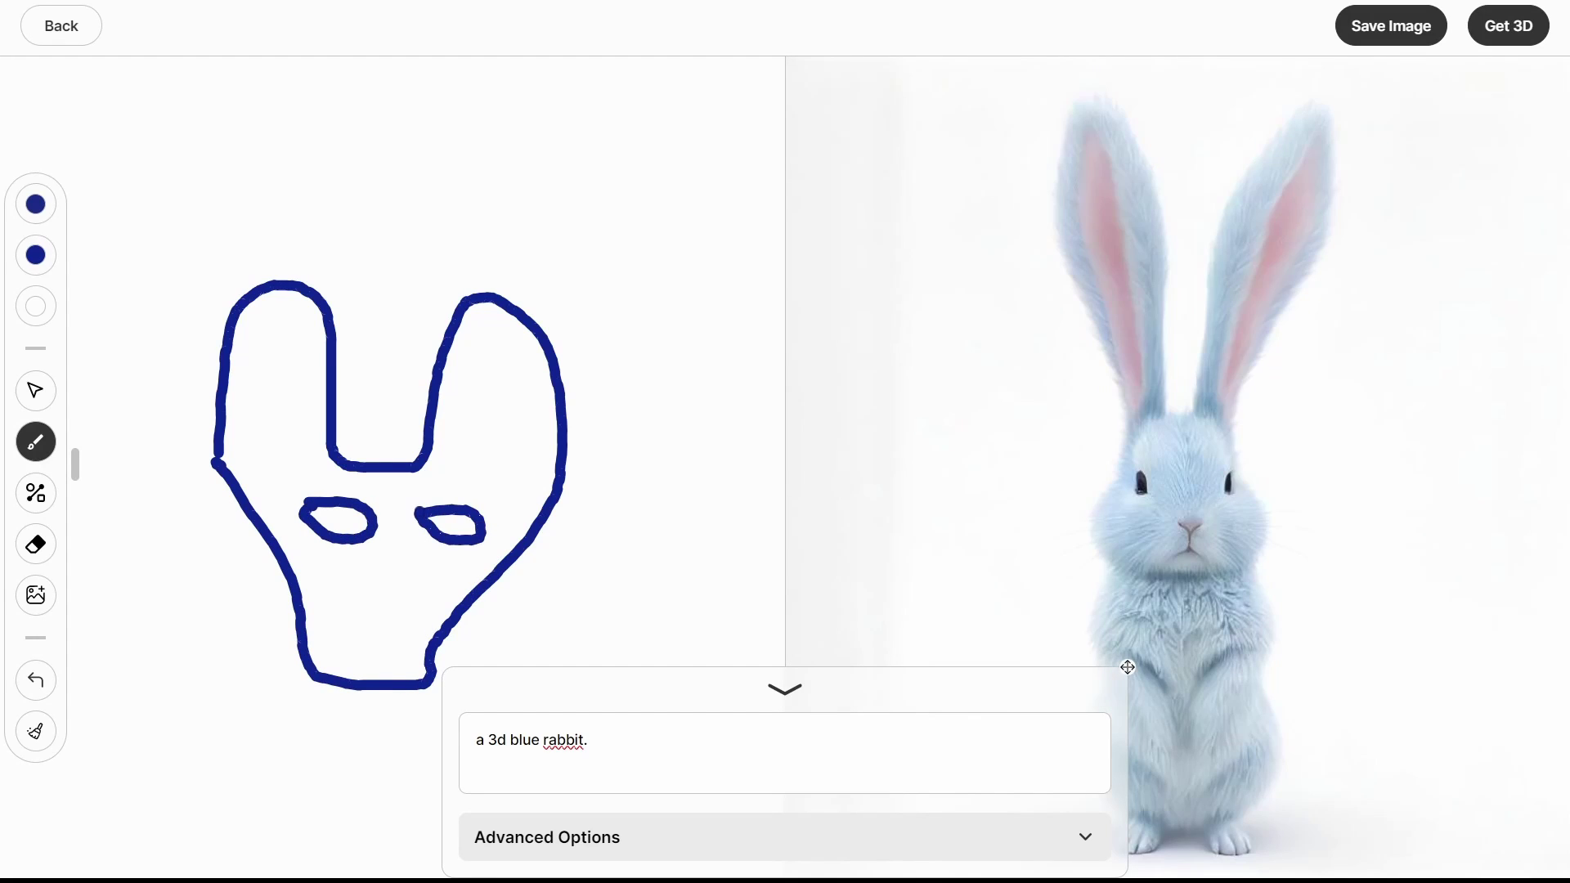
drag(480, 605, 527, 661)
- Add the body sides, nose, mouth and legs beneath the head
drag(1127, 667, 1169, 59)
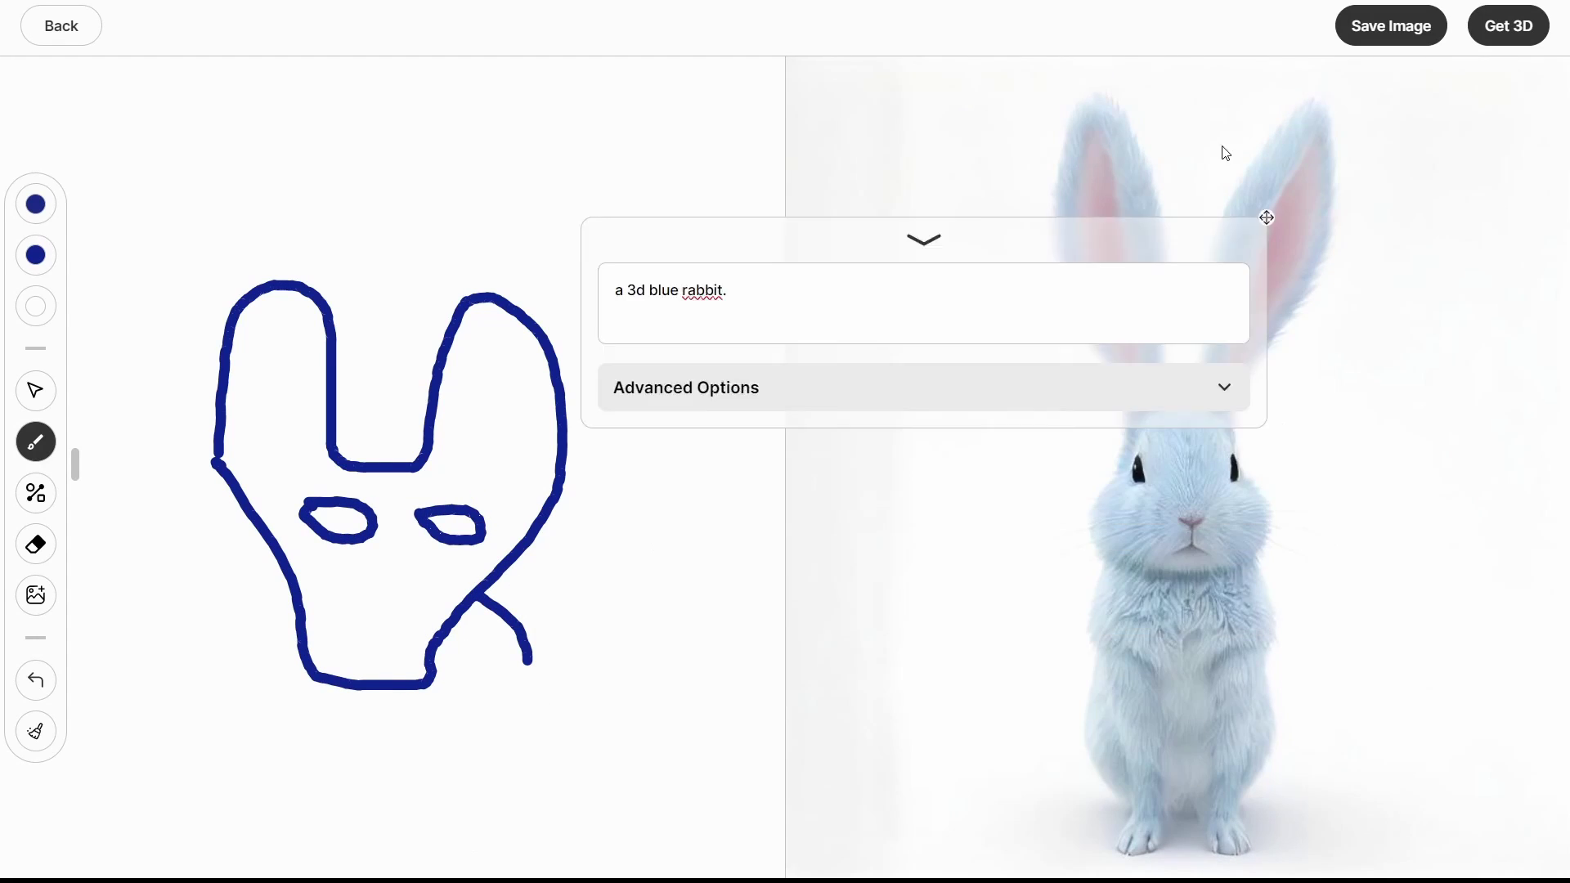
mouse_move(529, 659)
mouse_down()
mouse_move(548, 752)
mouse_move(500, 869)
mouse_up()
drag(291, 609, 288, 871)
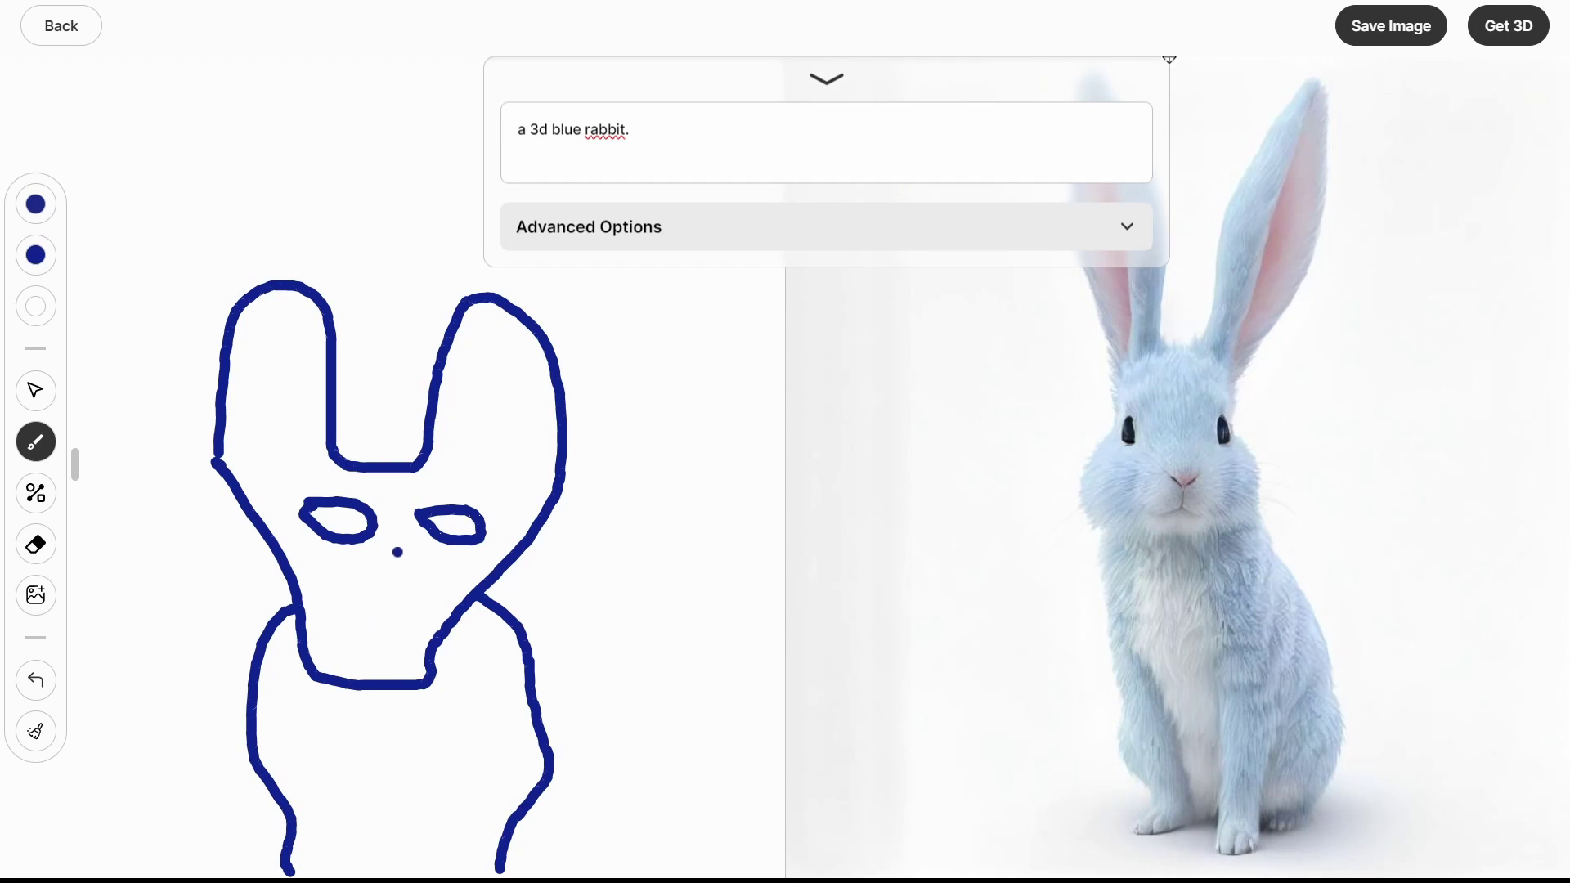
mouse_move(389, 571)
mouse_down()
mouse_move(317, 632)
mouse_move(422, 646)
mouse_up()
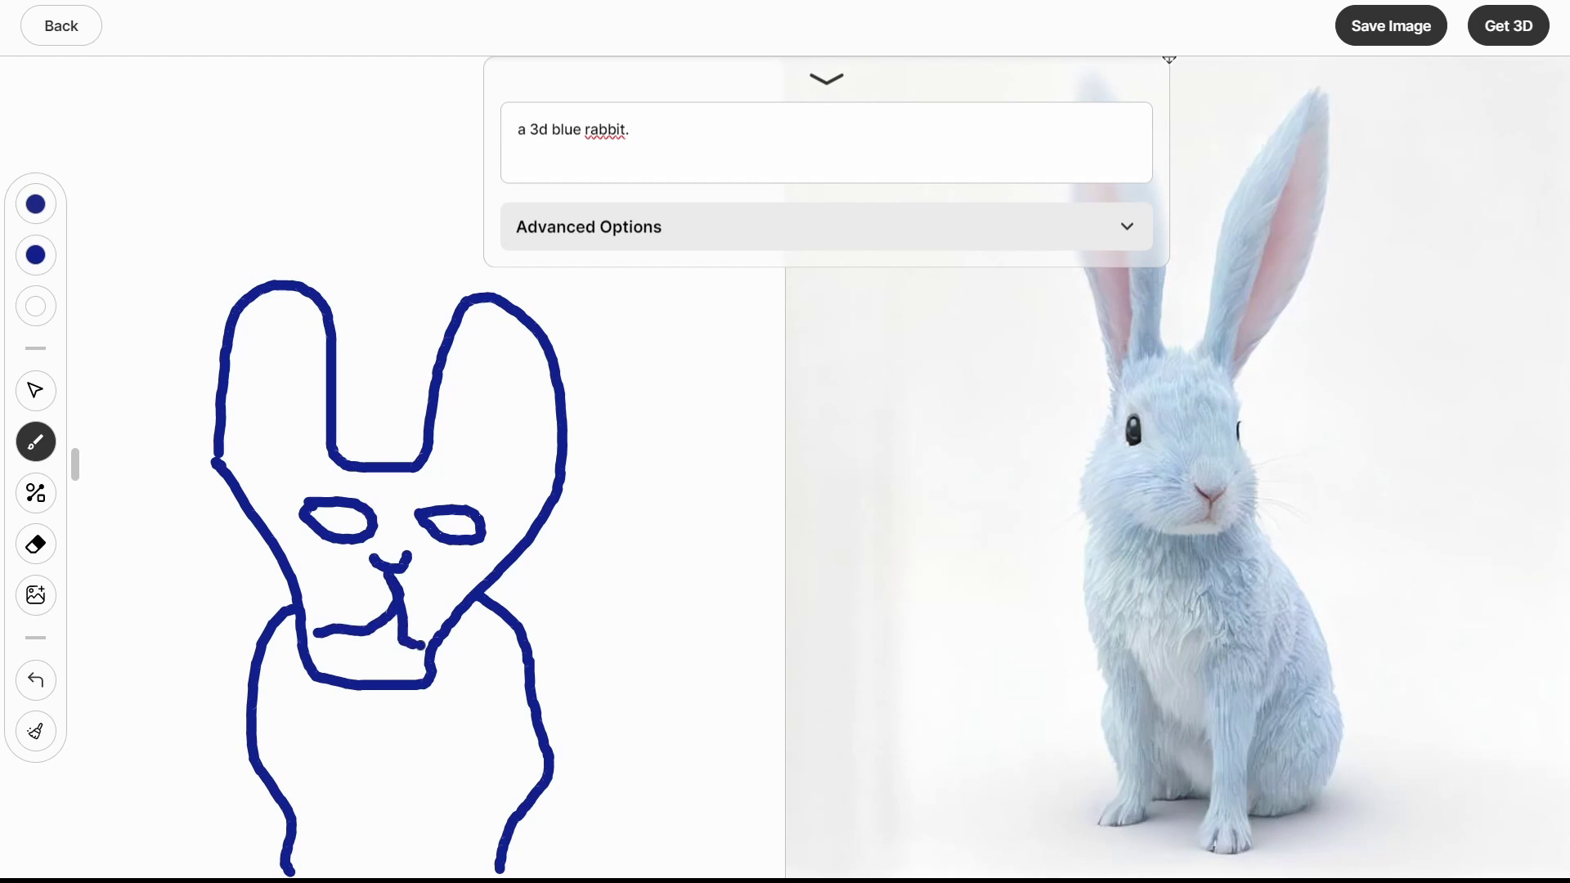
drag(483, 723, 372, 851)
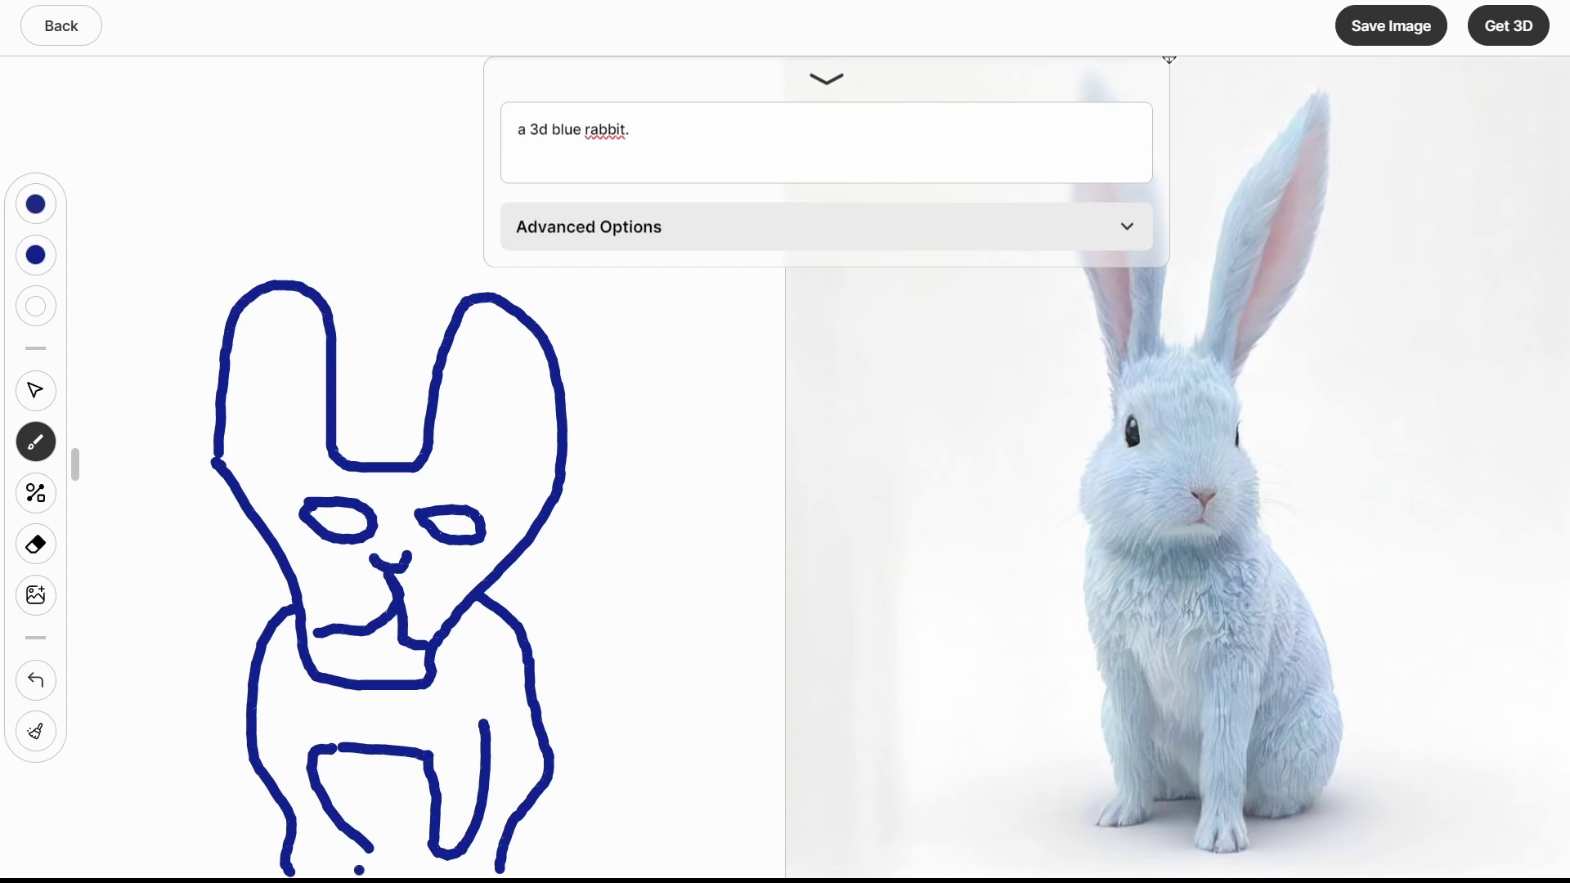
- Rewrite the prompt to 'dog face body cat, blue 3d animal'
click(645, 130)
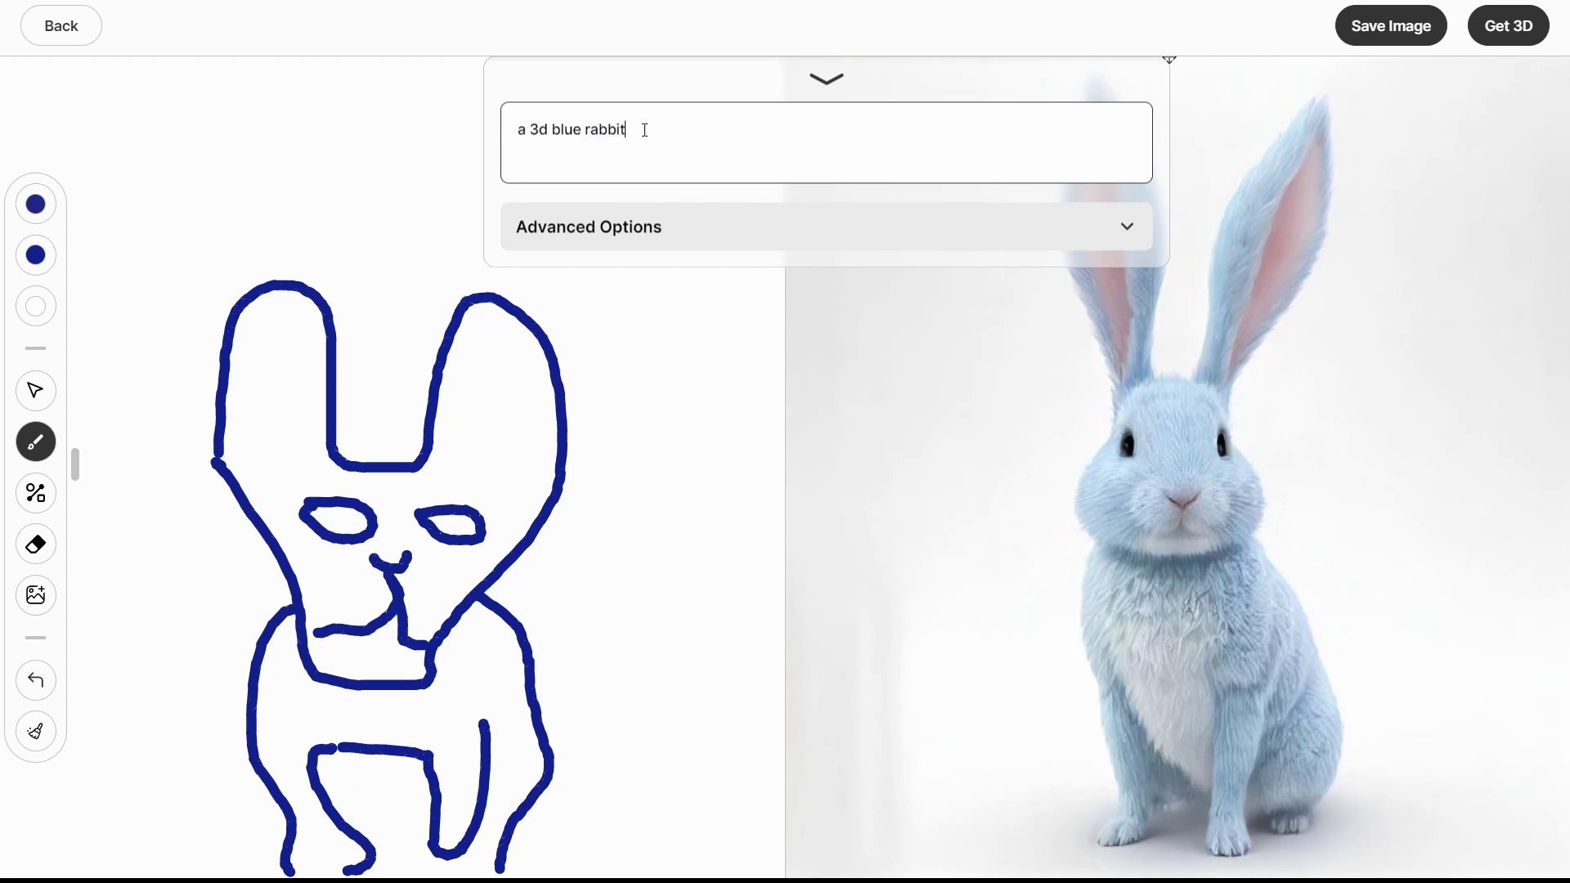
text(vreepy)
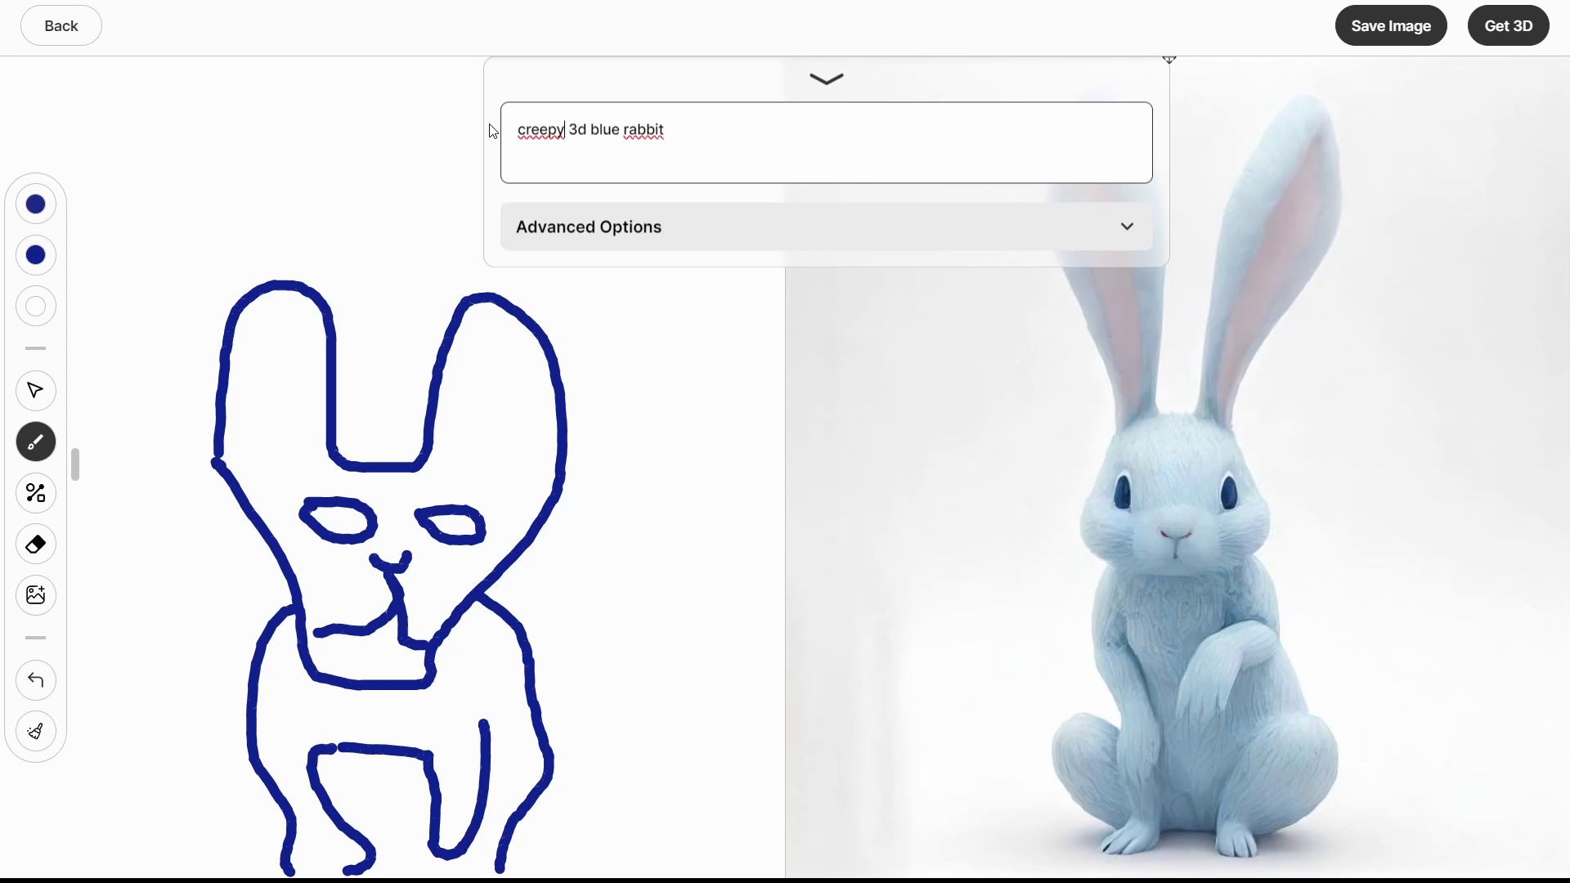
drag(669, 130, 475, 135)
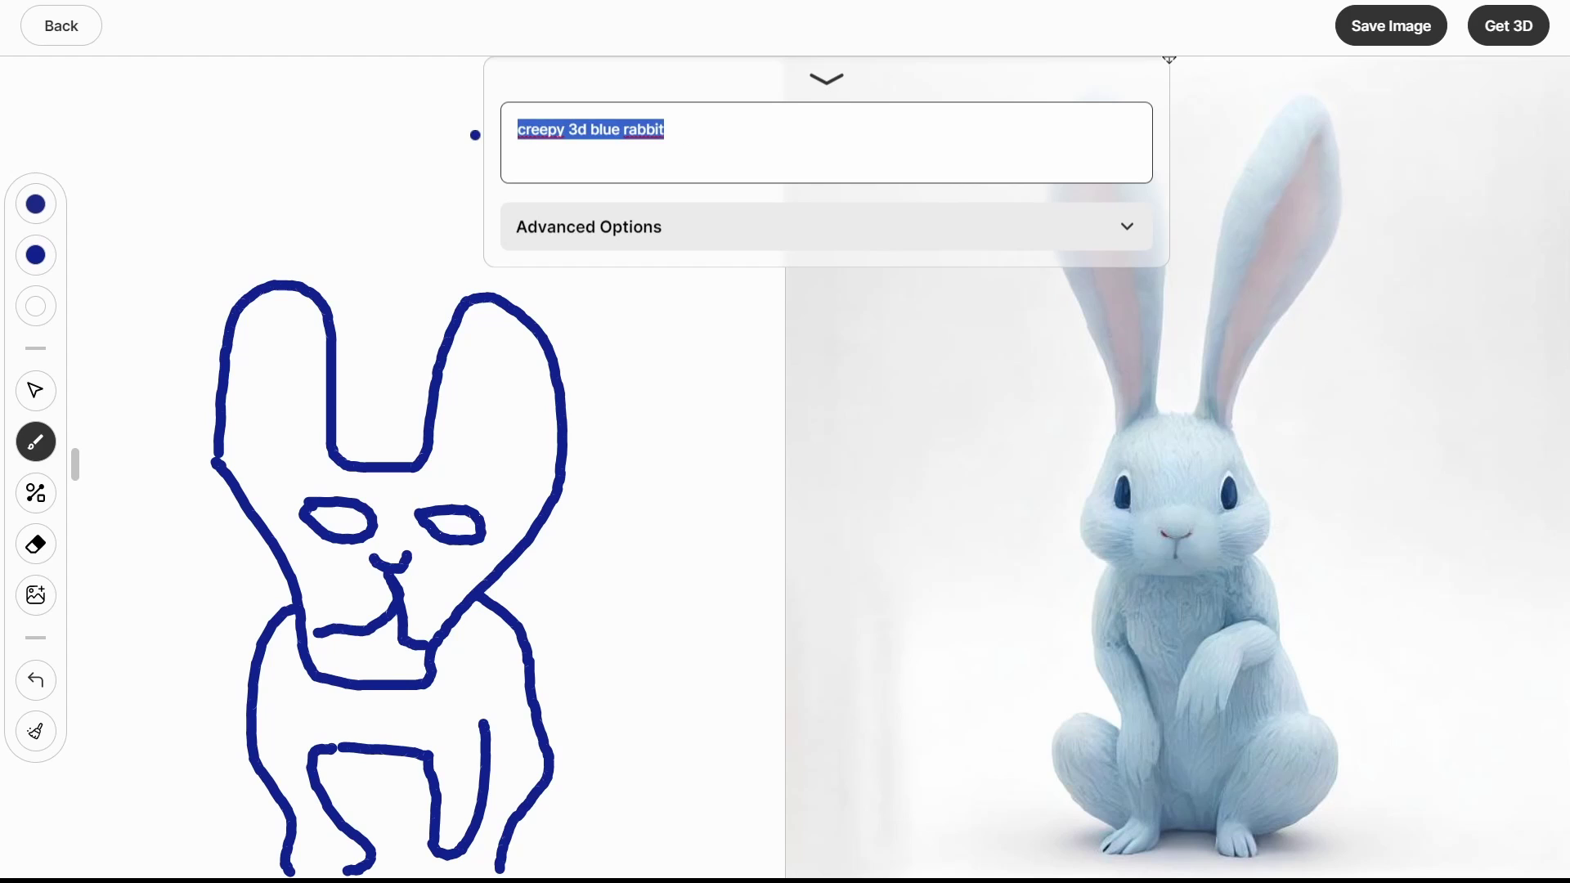
text(catdo)
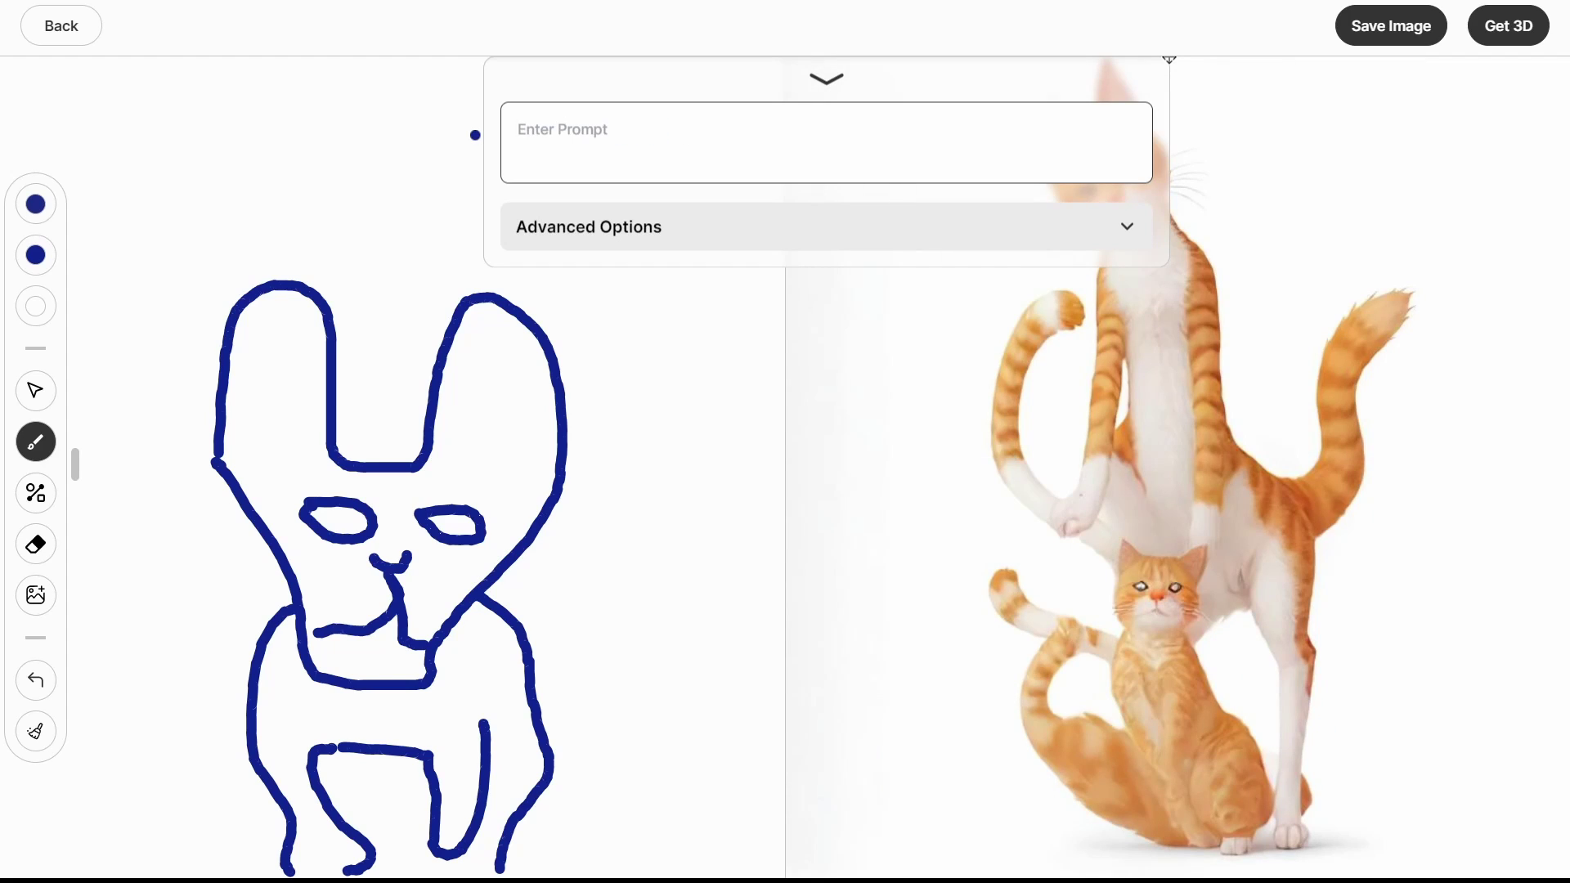
text(dog face body cat, blue 3d animal)
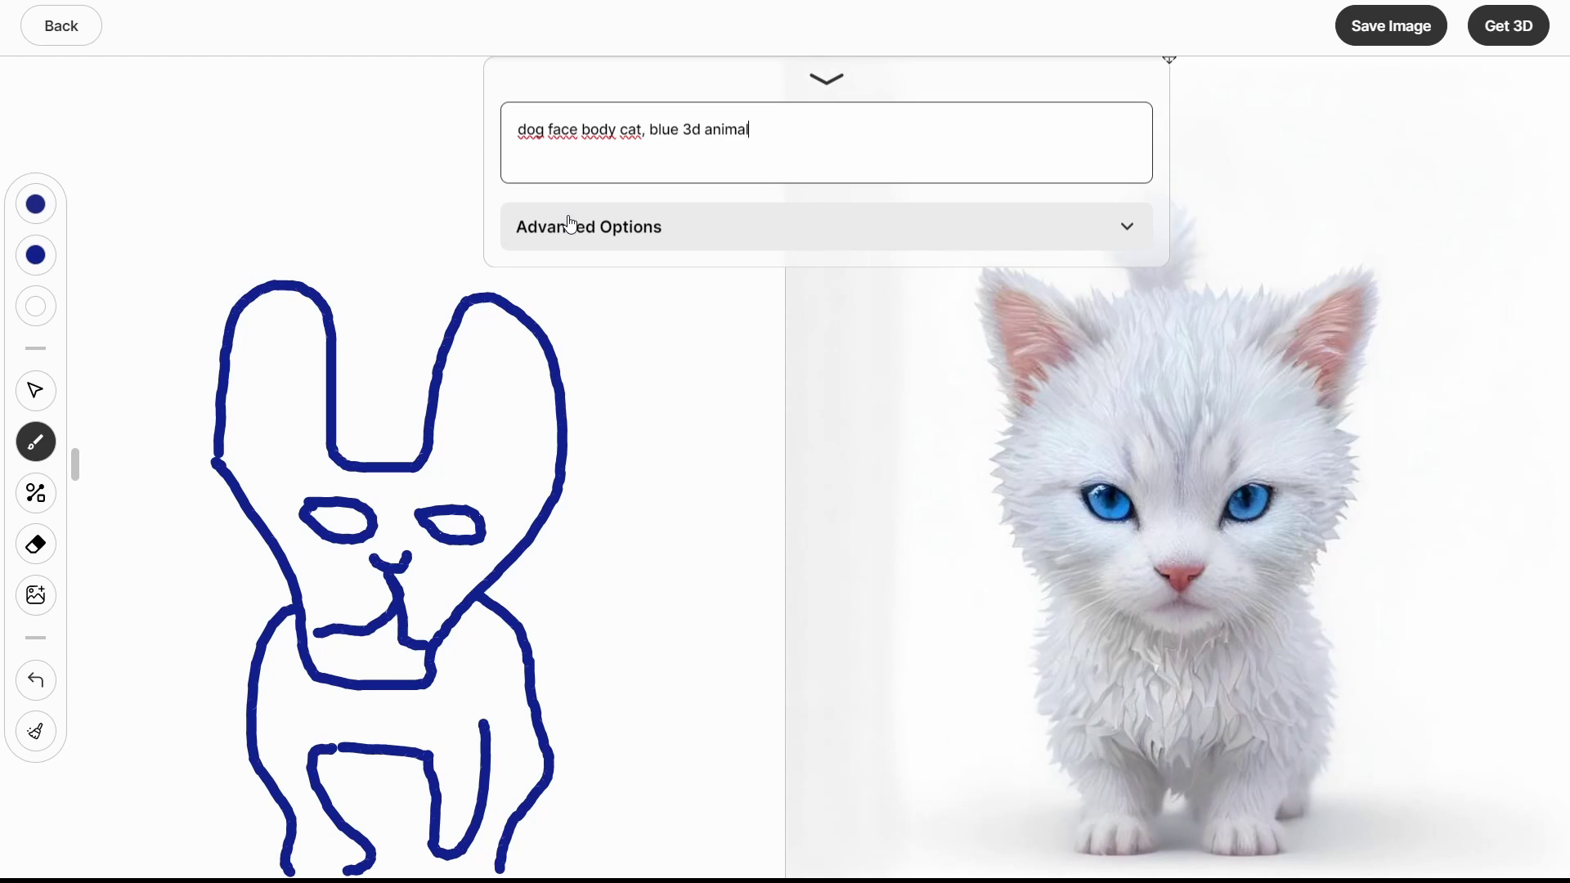
- Expand the advanced generation options and save the generated white kitten image
click(669, 206)
scroll(1136, 162, down, 5)
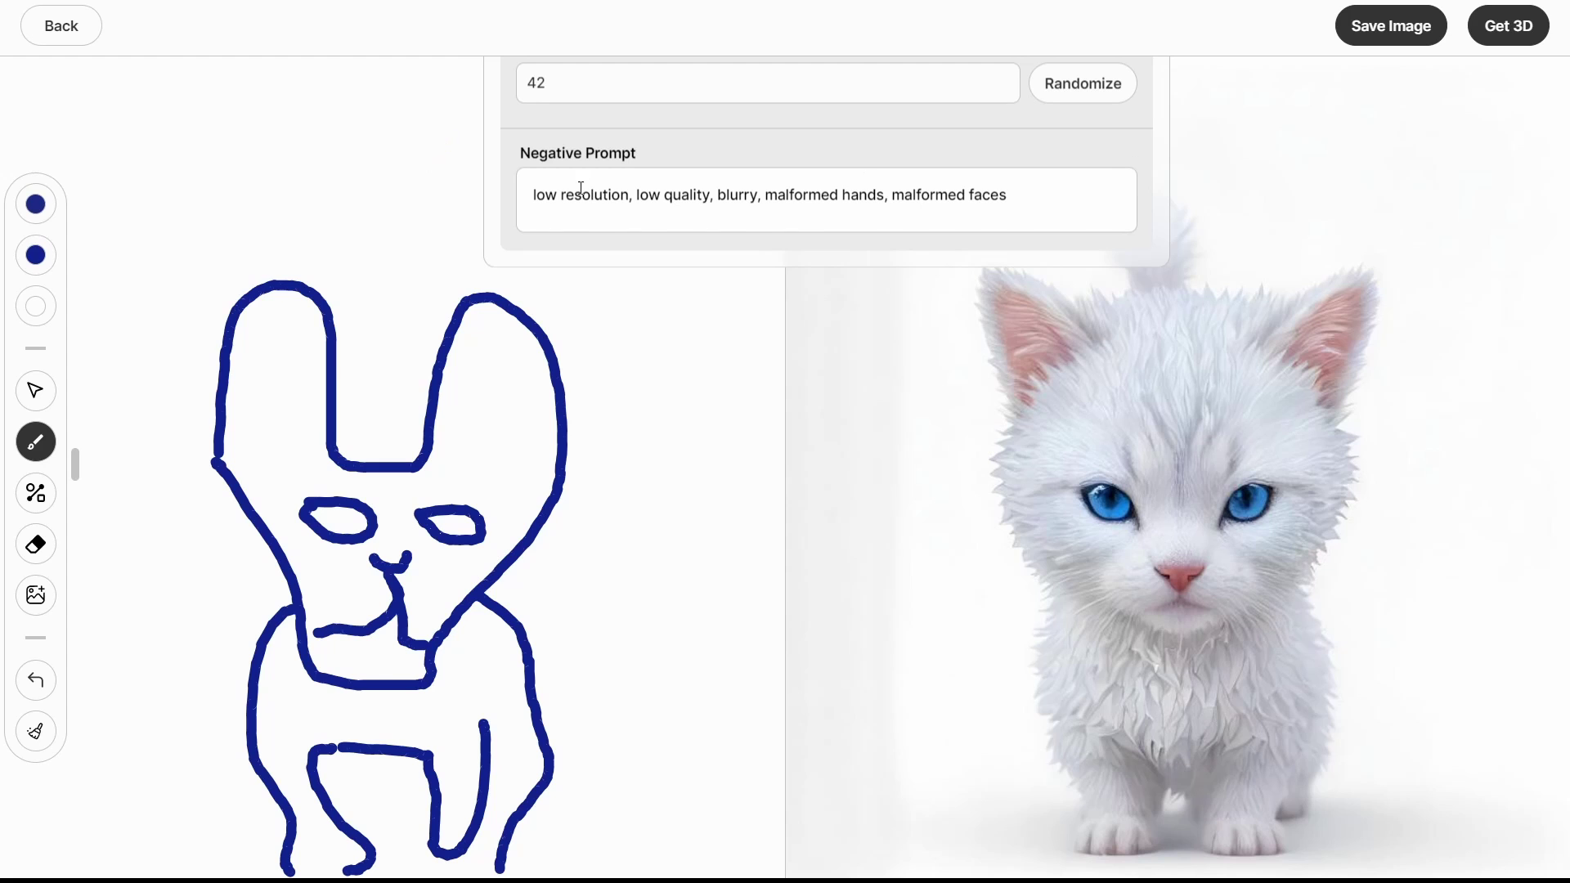
click(1381, 33)
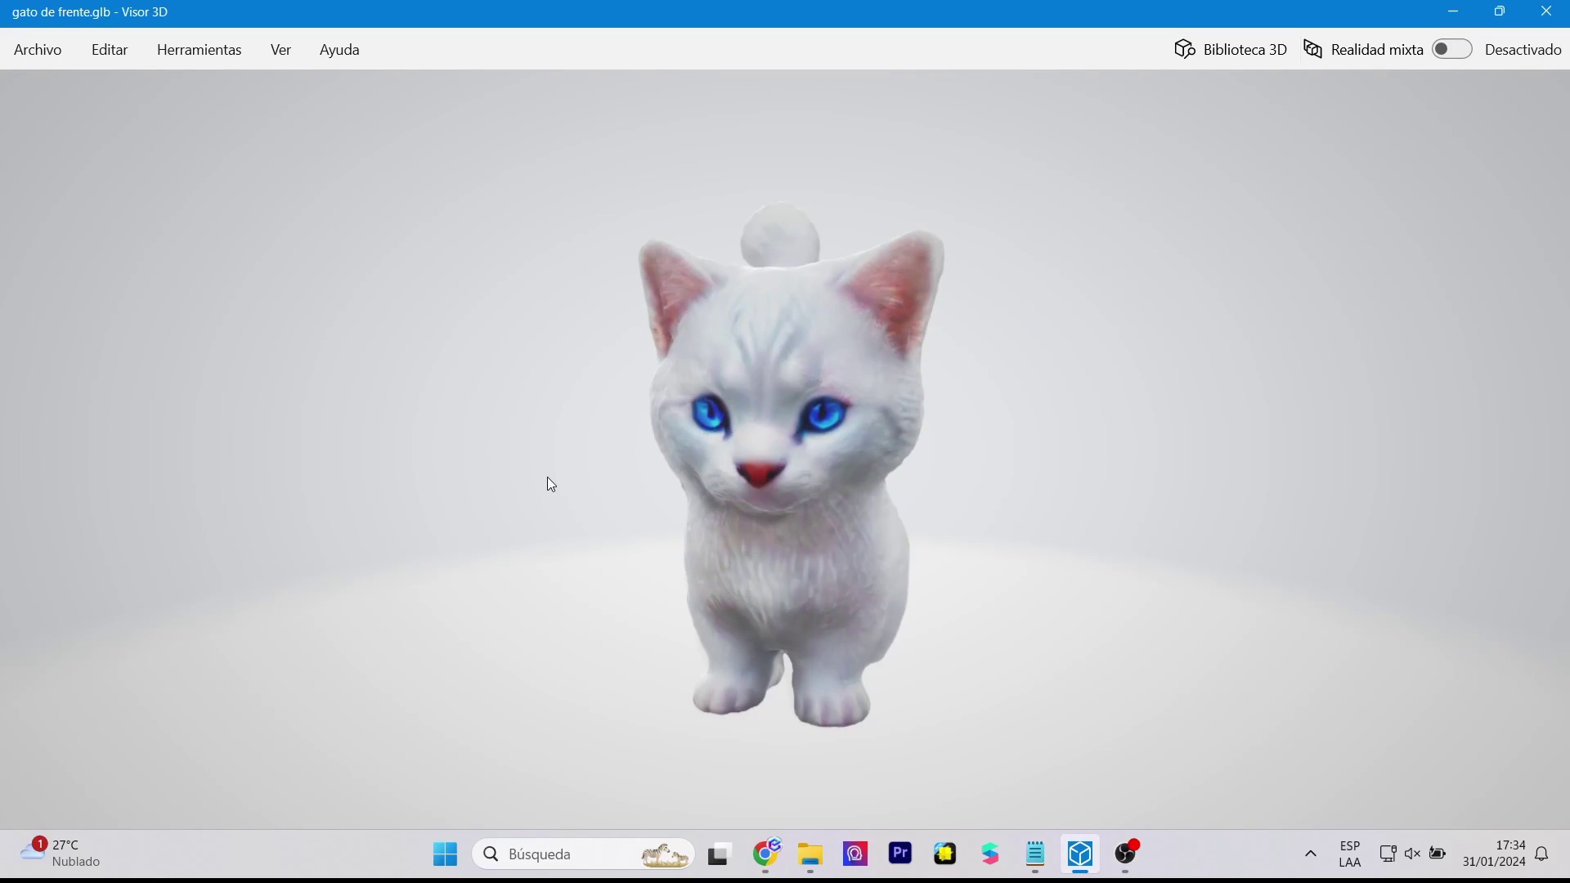
mouse_move(390, 507)
mouse_down()
mouse_move(655, 529)
mouse_move(773, 517)
mouse_up()
scroll(999, 511, up, 3)
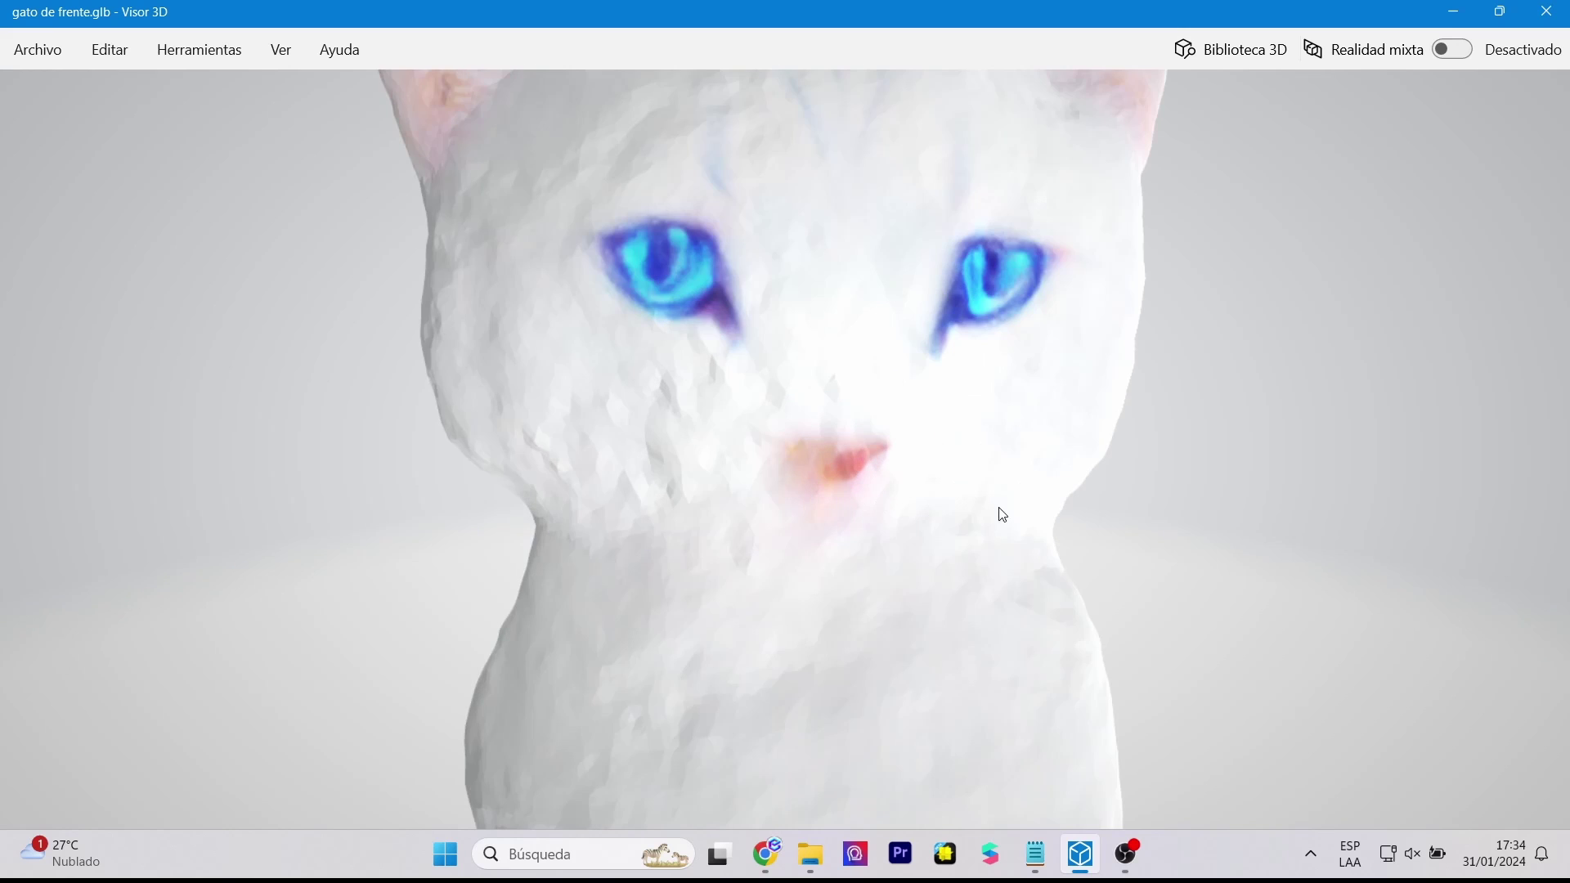
scroll(1005, 475, up, 2)
scroll(1003, 475, down, 5)
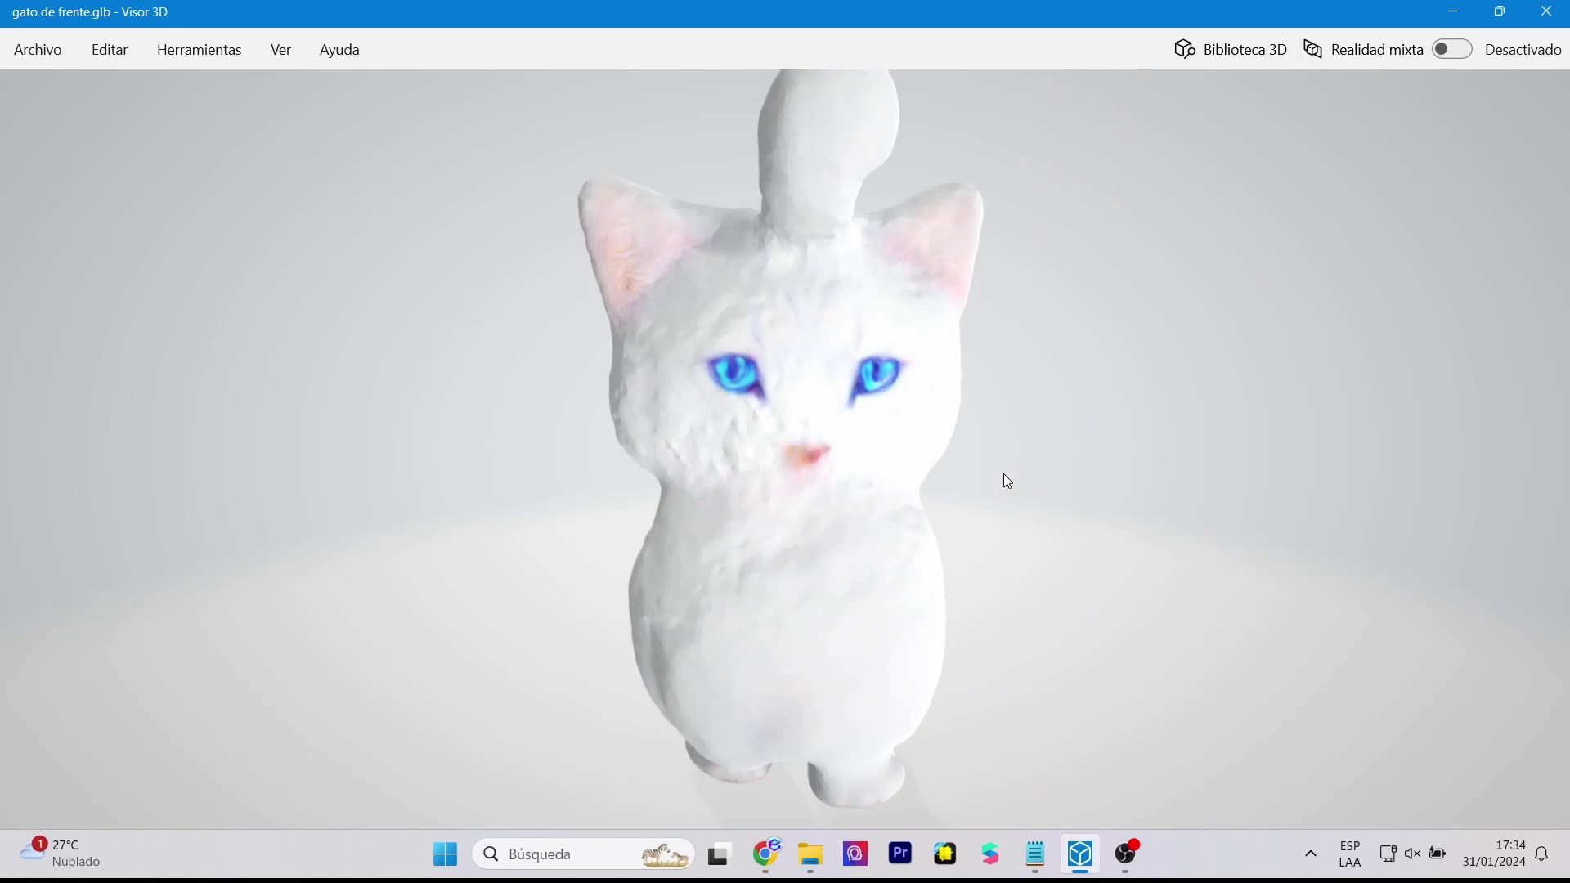
scroll(1003, 474, up, 5)
scroll(1006, 480, down, 2)
scroll(1005, 479, down, 3)
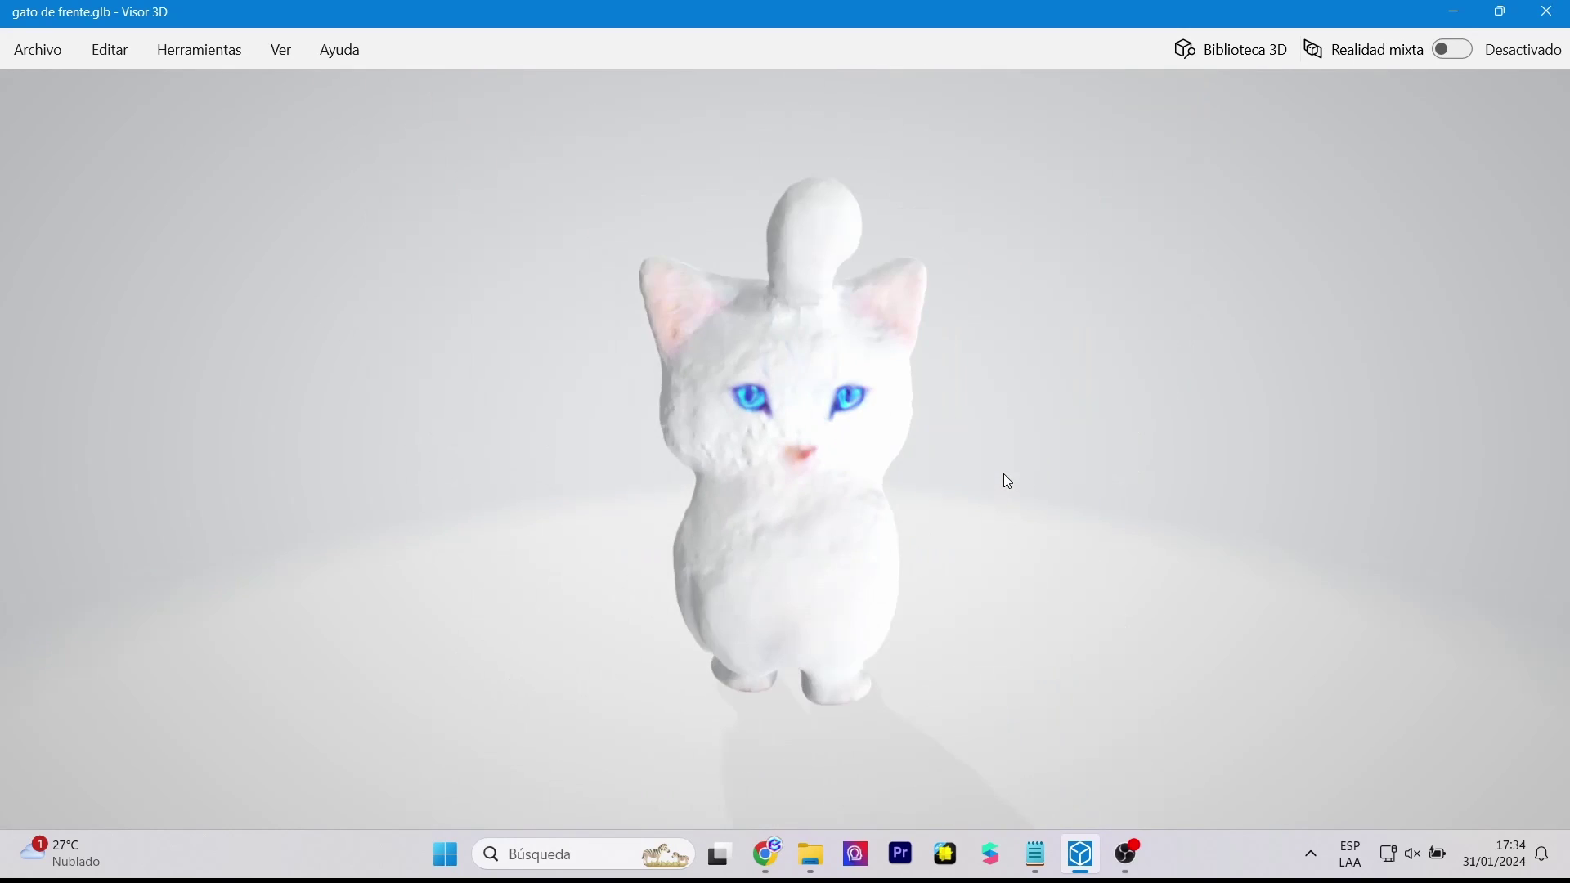
mouse_move(1005, 480)
mouse_down()
mouse_move(845, 623)
mouse_move(528, 575)
mouse_move(836, 605)
mouse_move(746, 567)
mouse_move(682, 586)
mouse_move(755, 338)
mouse_move(608, 626)
mouse_move(427, 538)
mouse_move(215, 577)
mouse_up()
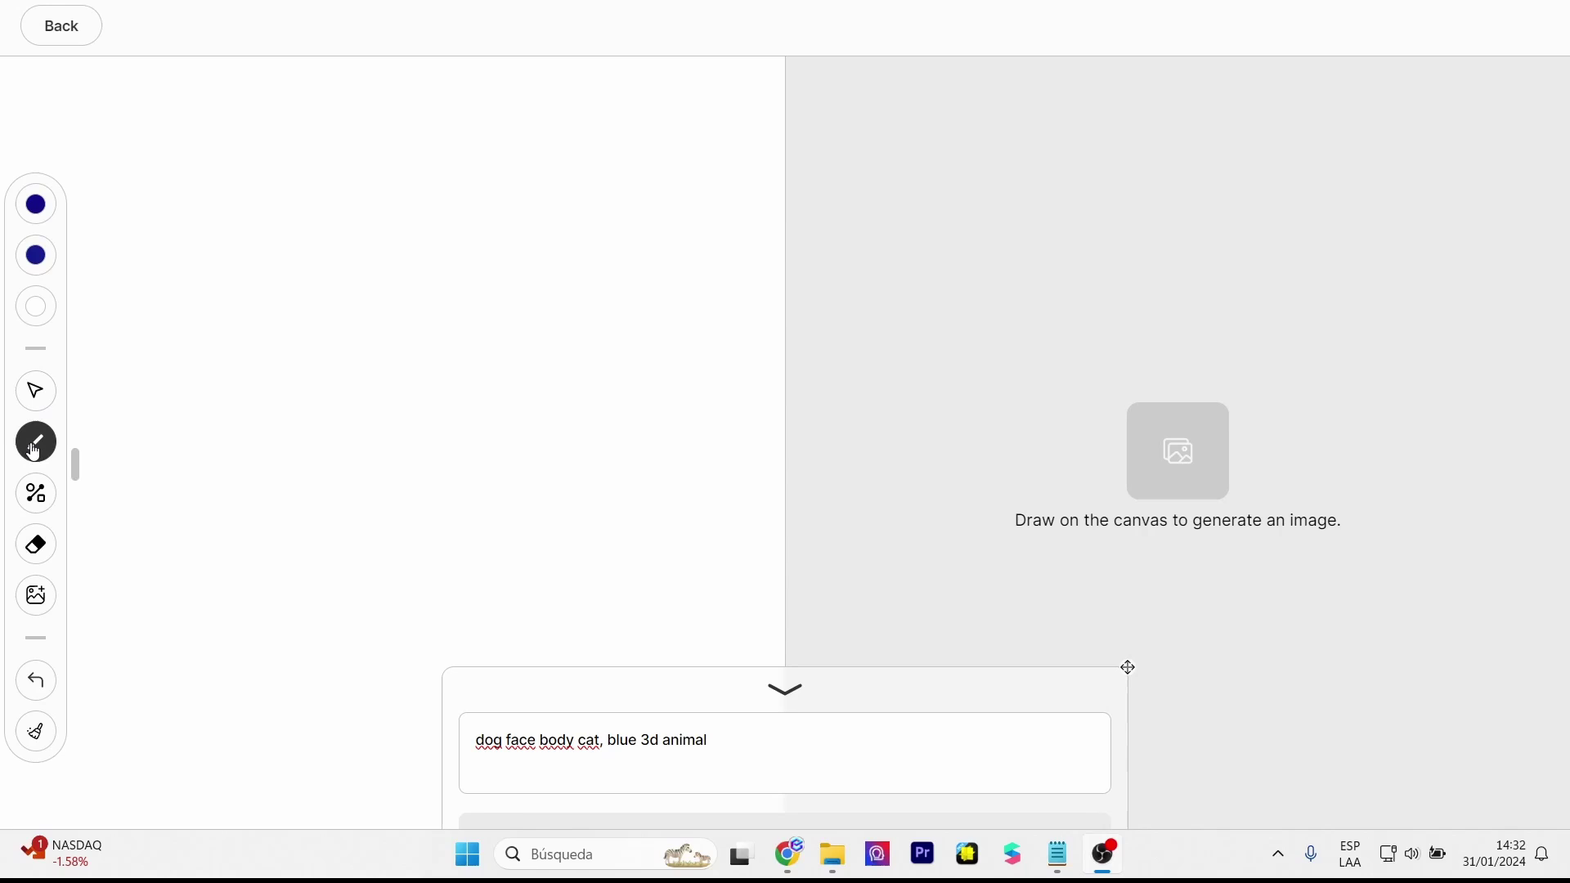
- Draw a standing dog-shaped animal with a tail, two eyes, a nose and a mouth
click(34, 452)
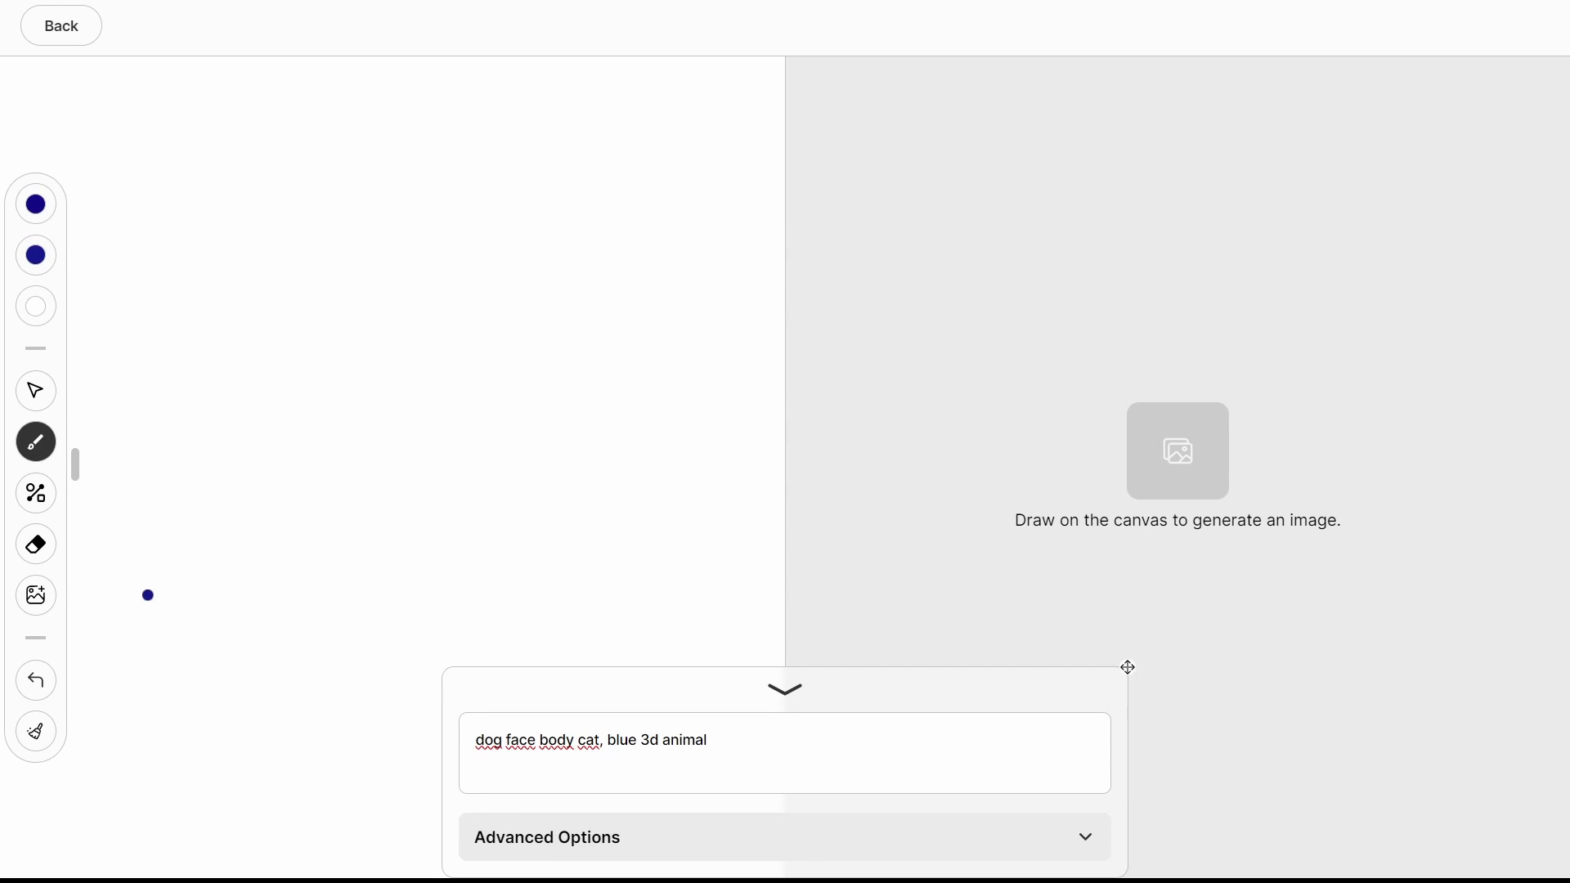
mouse_move(148, 590)
mouse_down()
mouse_move(221, 603)
mouse_move(244, 448)
mouse_move(263, 615)
mouse_move(381, 448)
mouse_move(518, 602)
mouse_move(589, 466)
mouse_move(616, 619)
mouse_move(634, 183)
mouse_move(521, 280)
mouse_move(185, 340)
mouse_move(149, 601)
mouse_up()
drag(142, 291, 173, 371)
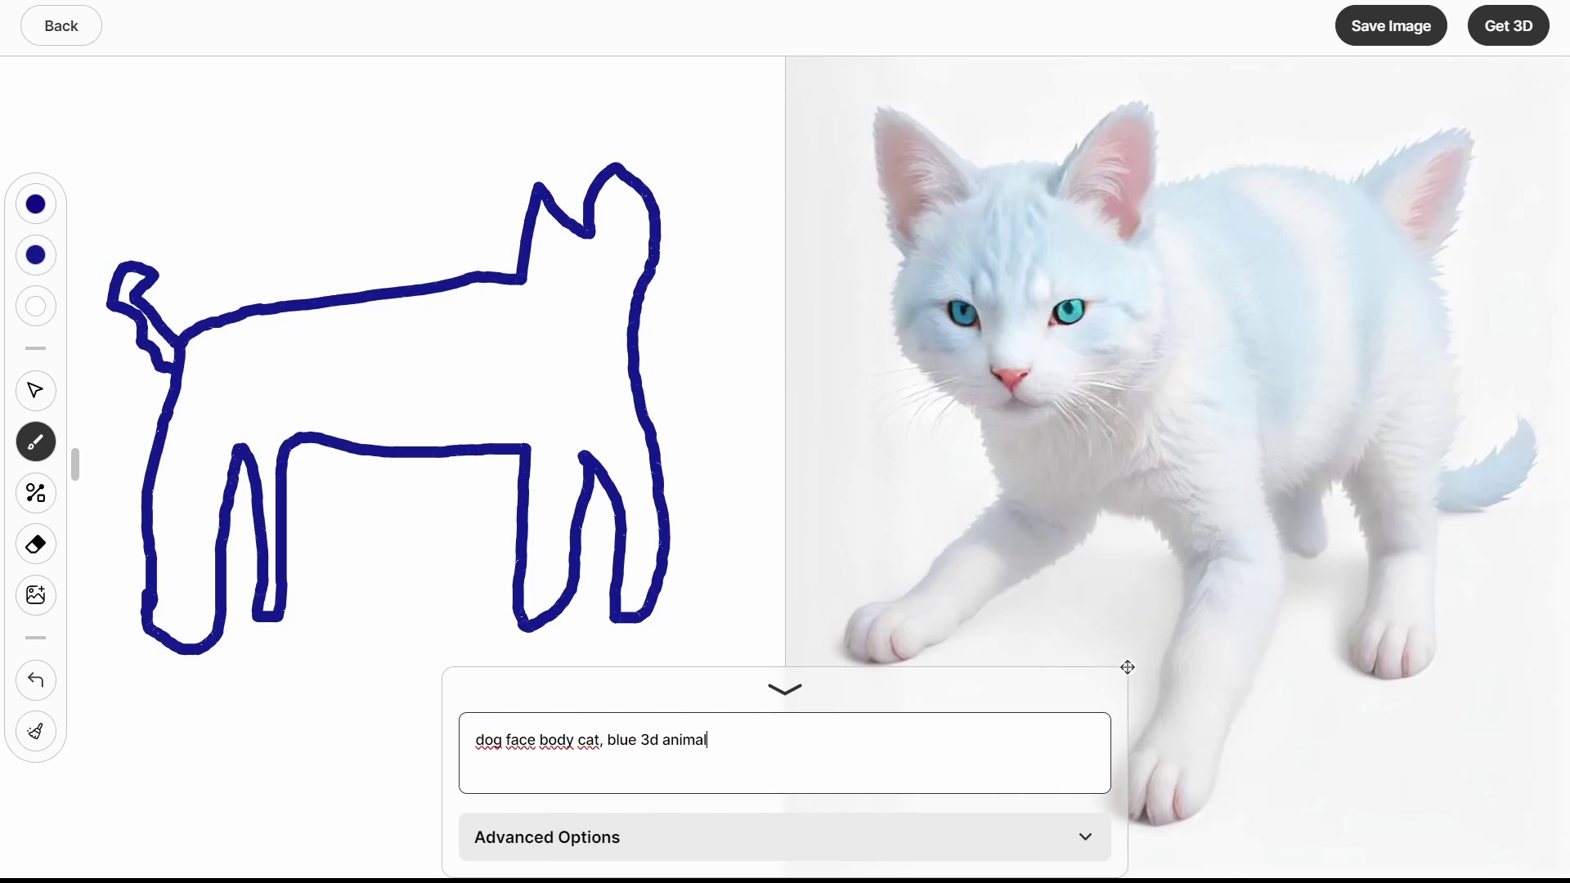
mouse_move(562, 270)
mouse_down()
mouse_move(579, 279)
mouse_move(599, 261)
mouse_up()
click(606, 306)
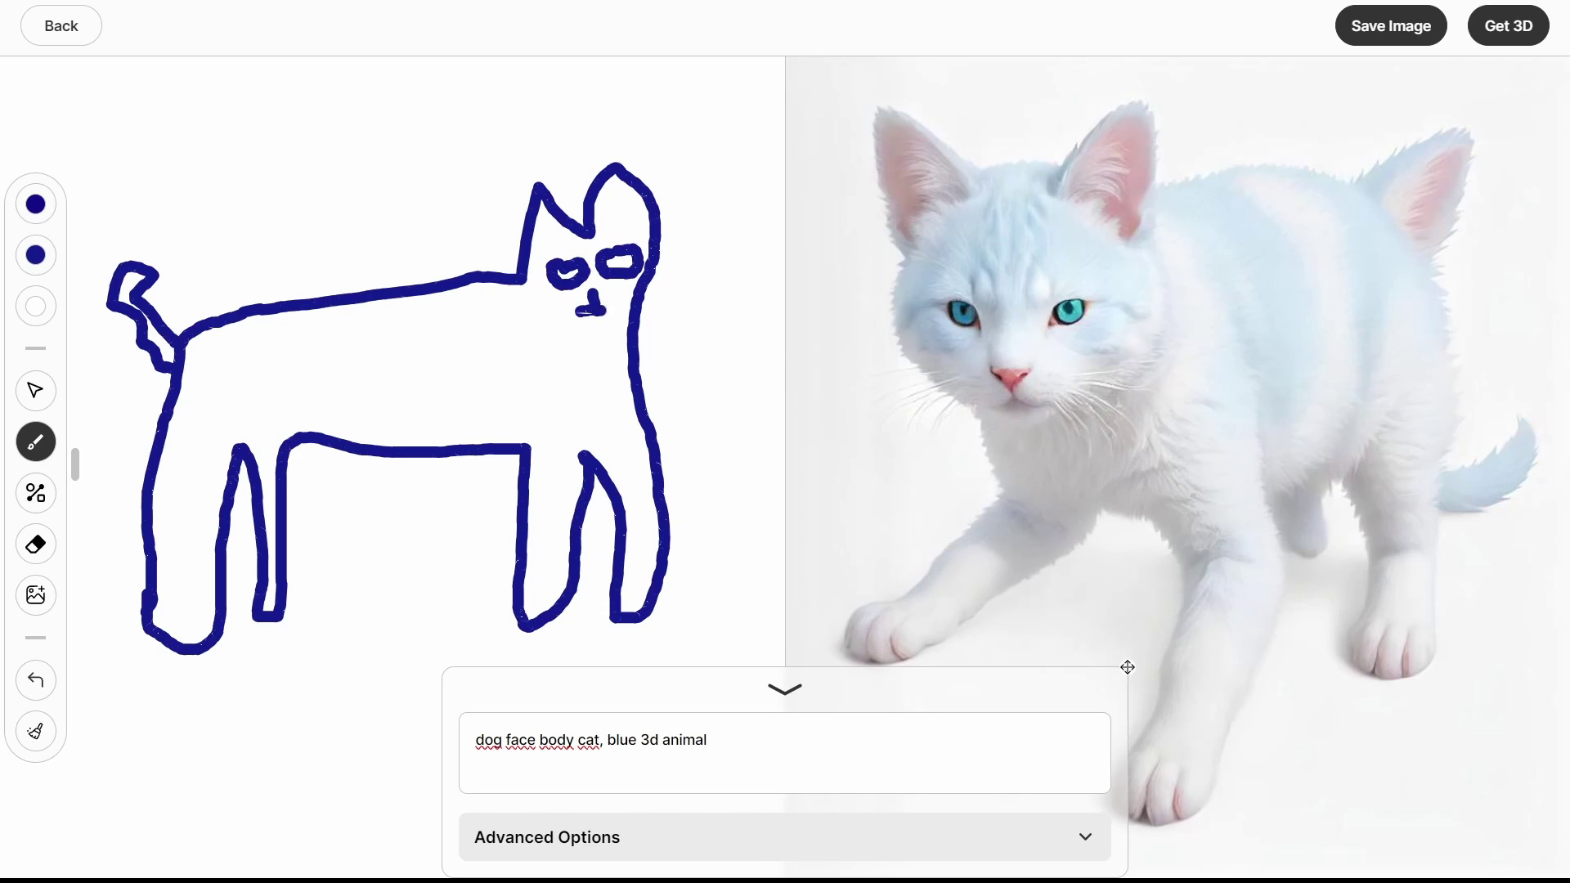
drag(523, 329, 625, 382)
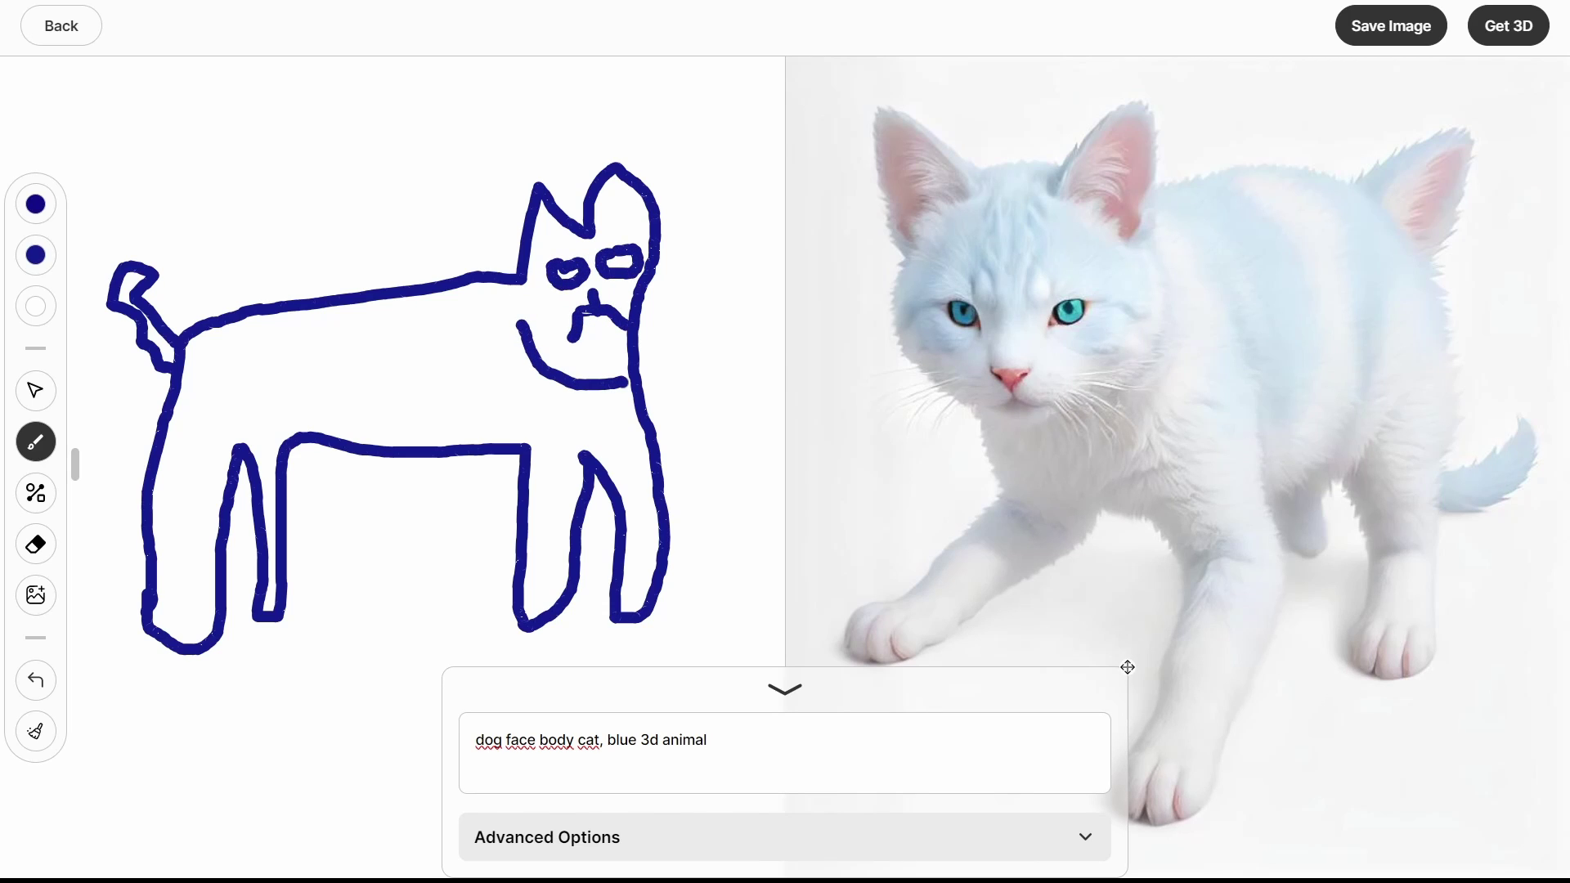
click(515, 331)
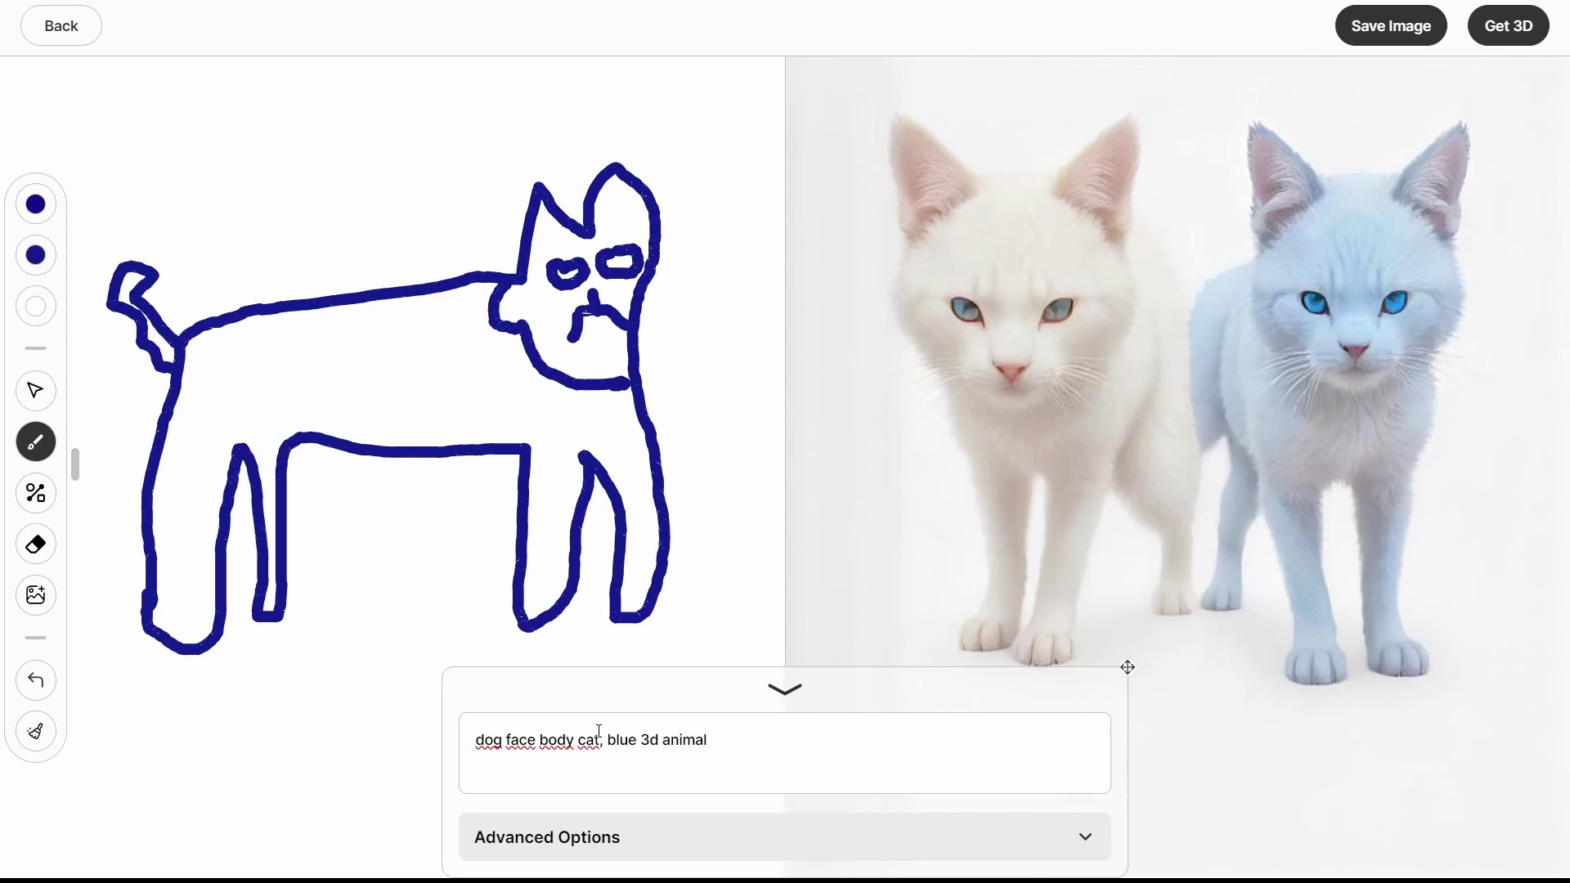
- Add a ground line under the feet, save the pale blue cat image, and request its 3D model
drag(127, 671, 693, 635)
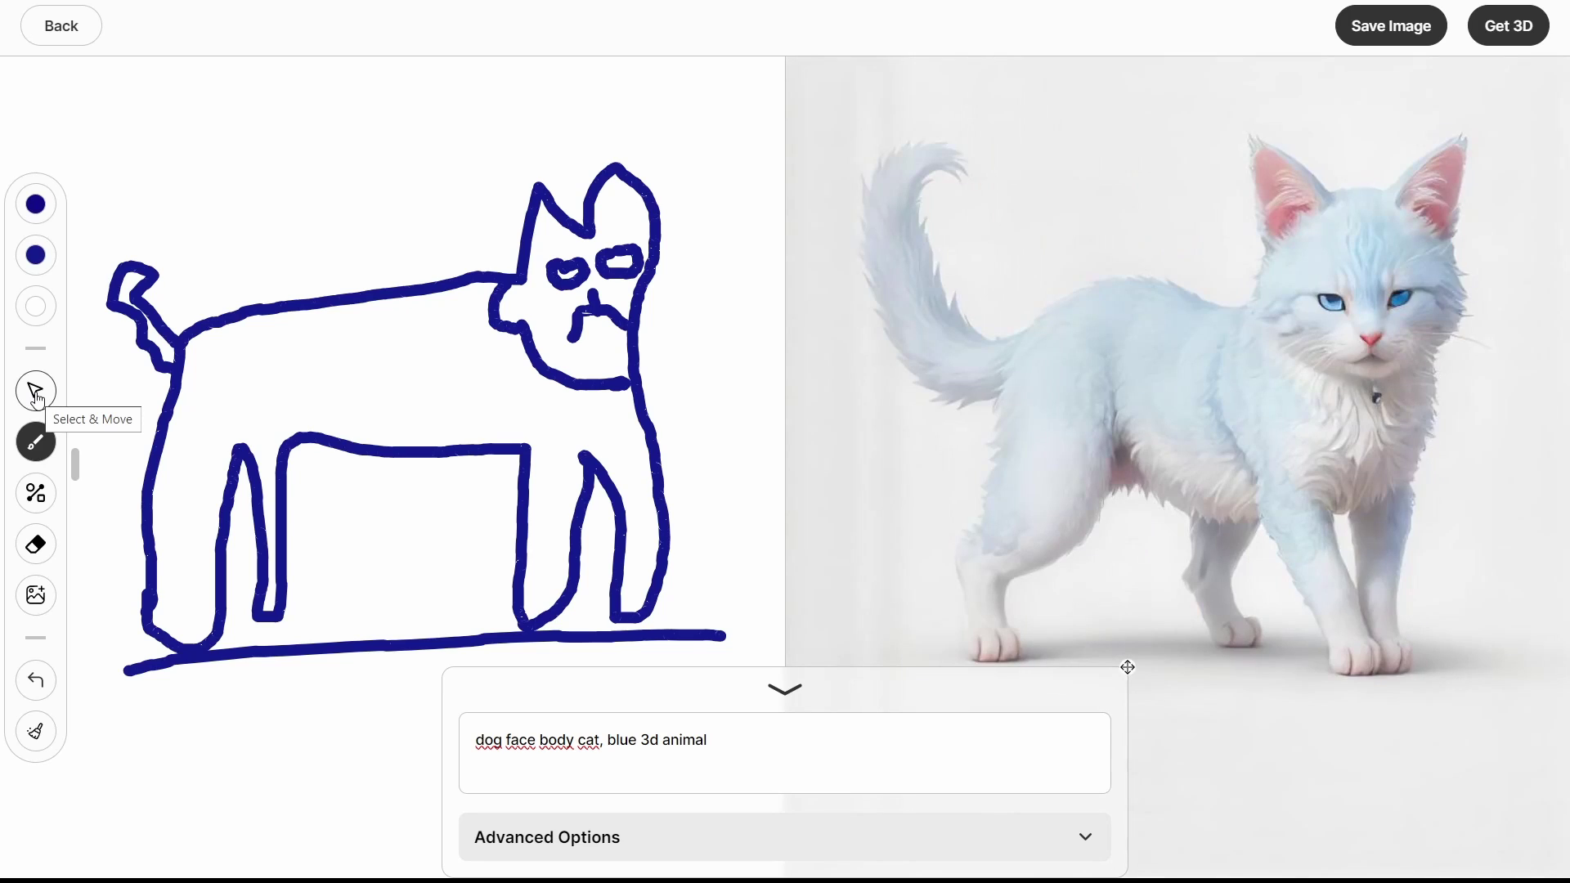
click(1359, 36)
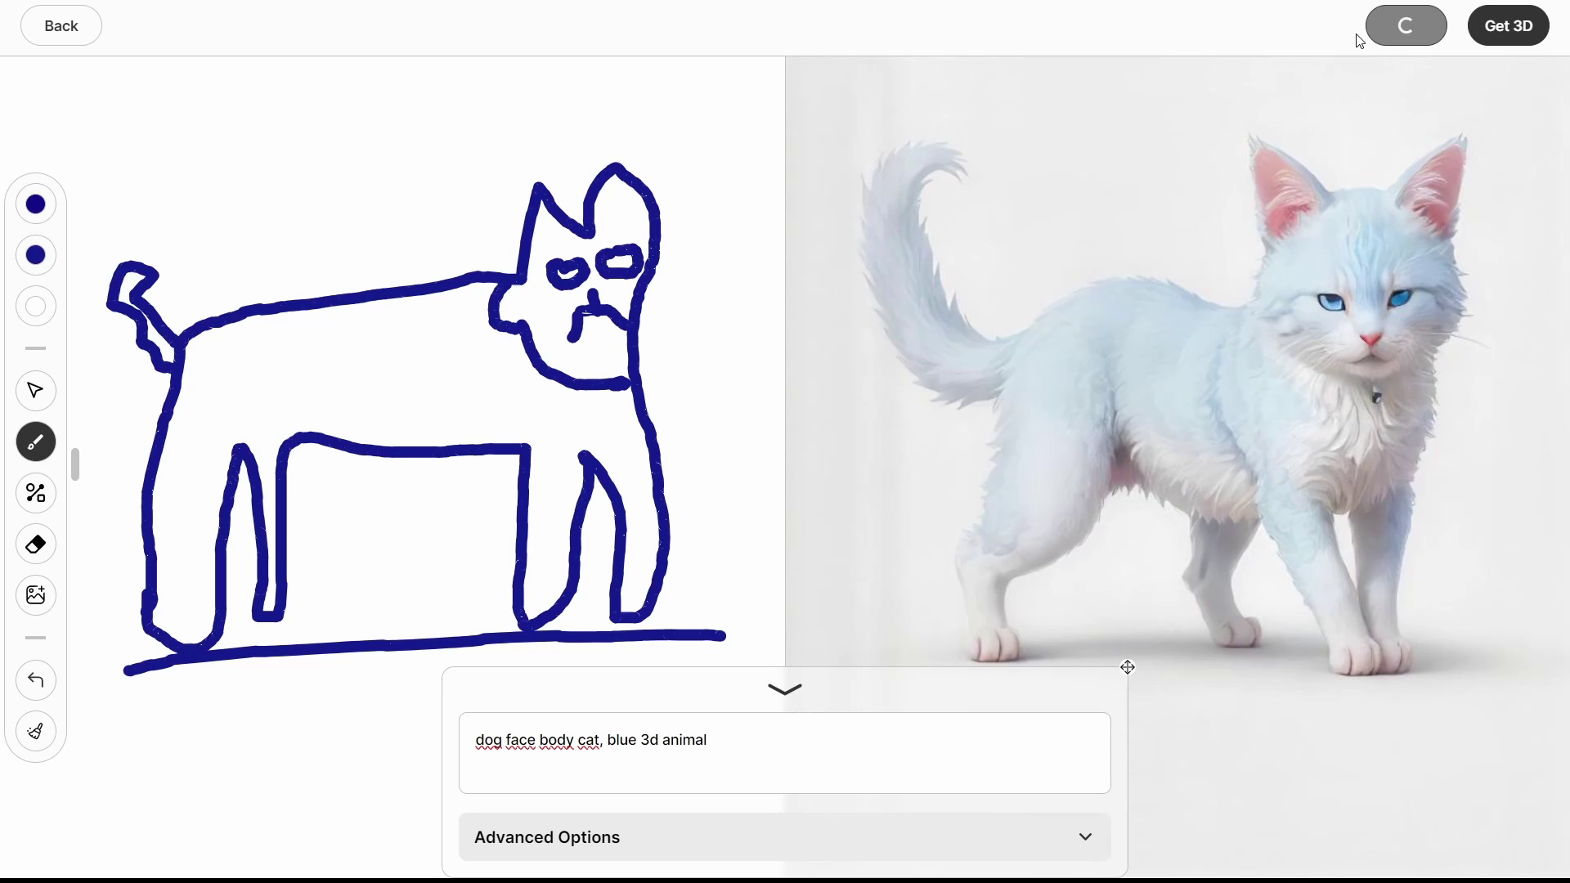
click(1488, 31)
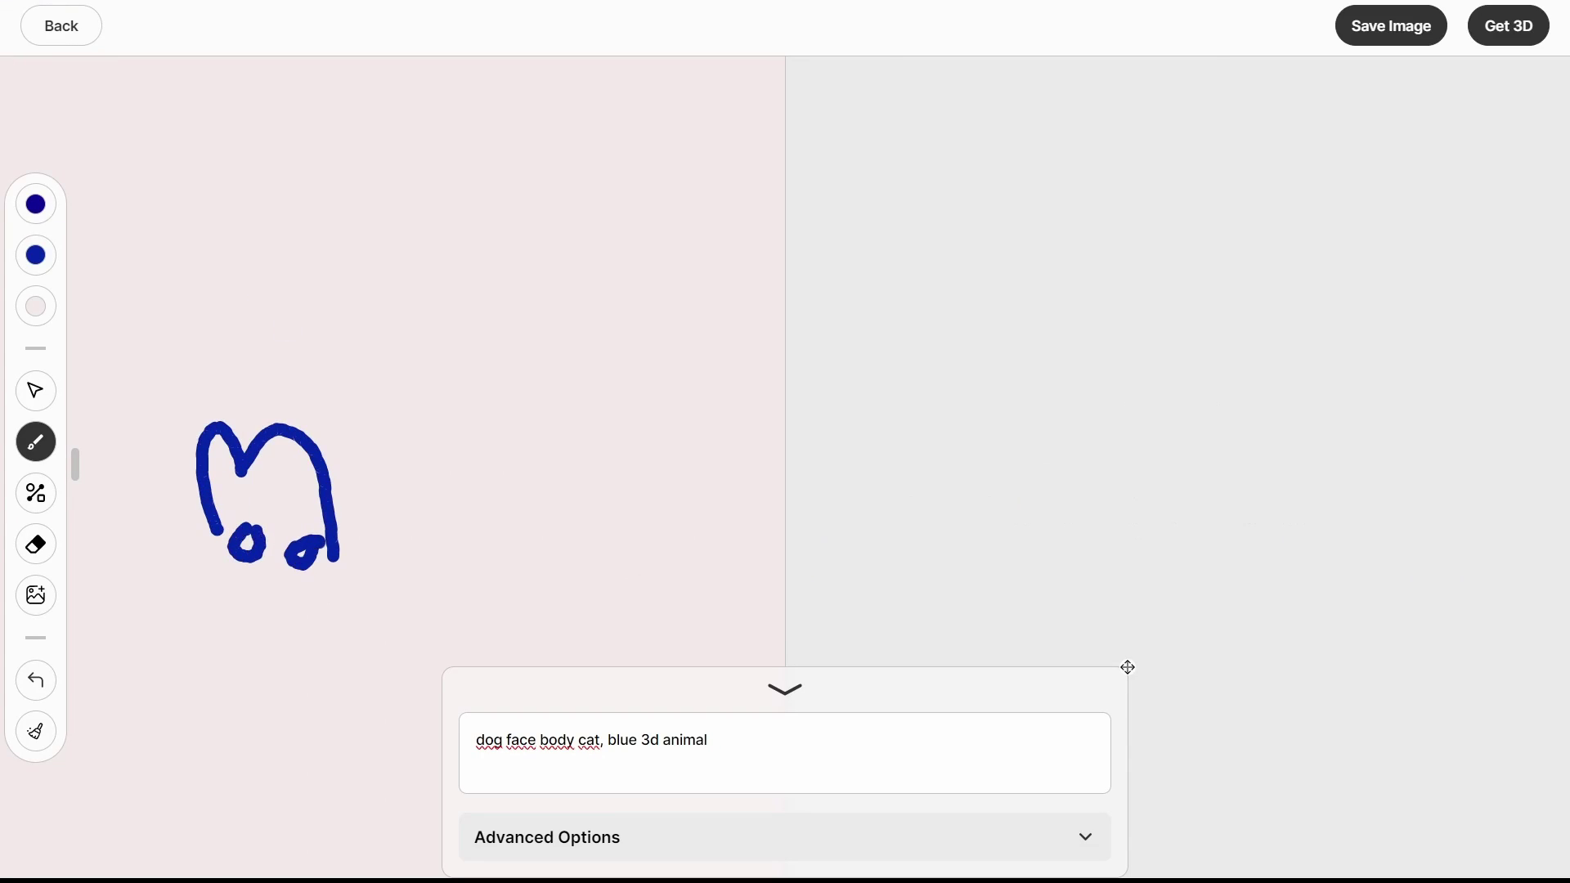
- Append ', diagonal angle view' to the prompt and draw the cat's legs, including a back leg
drag(315, 605, 530, 660)
click(795, 741)
text(, diagonal)
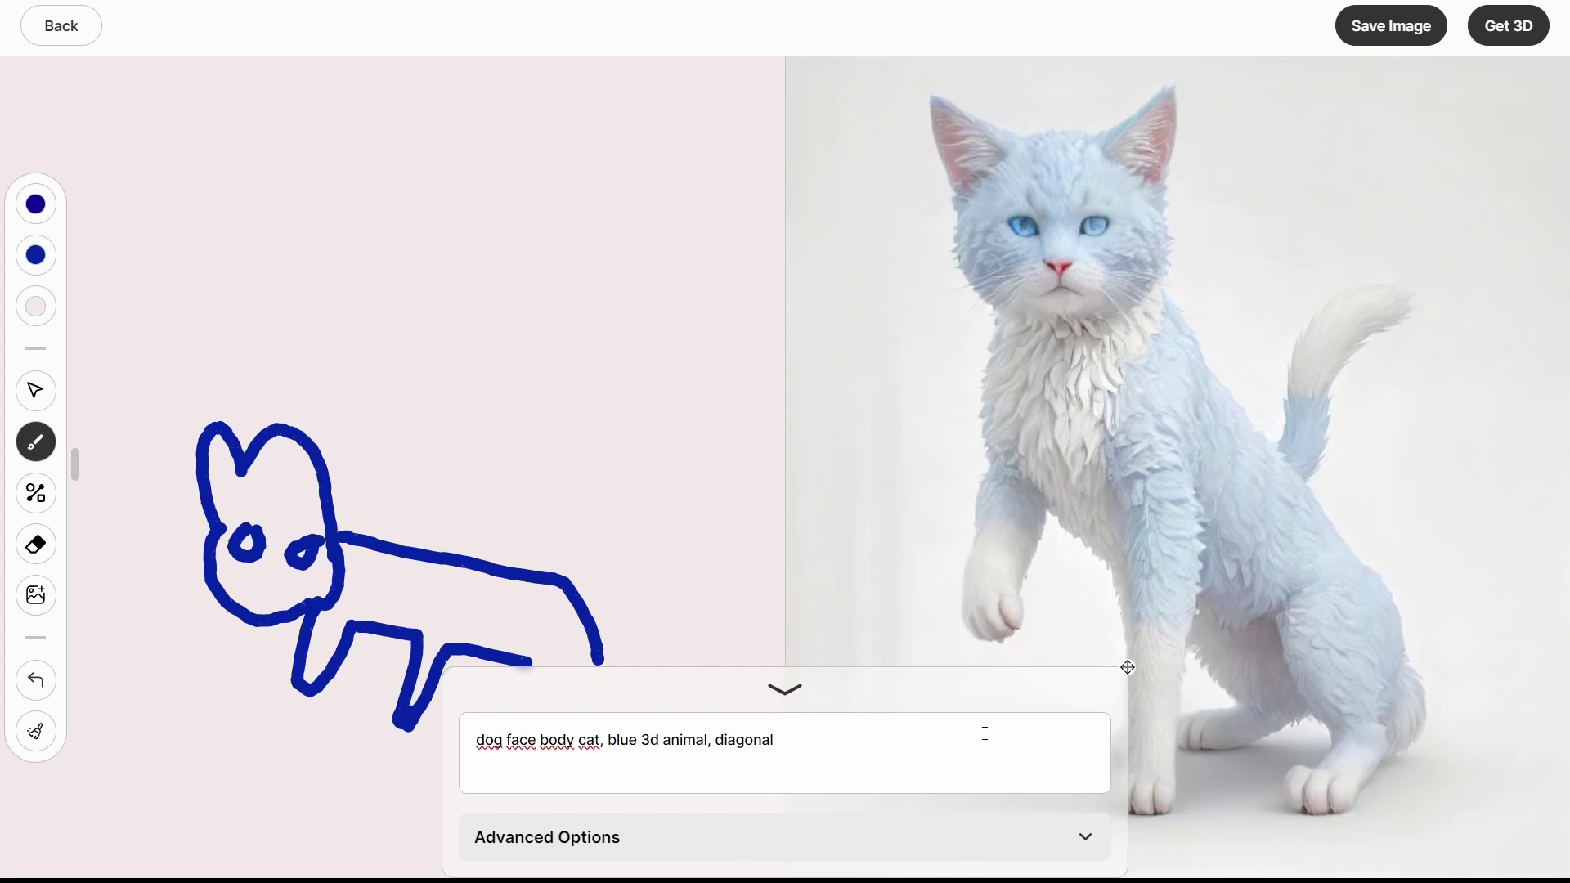
text( angle vu)
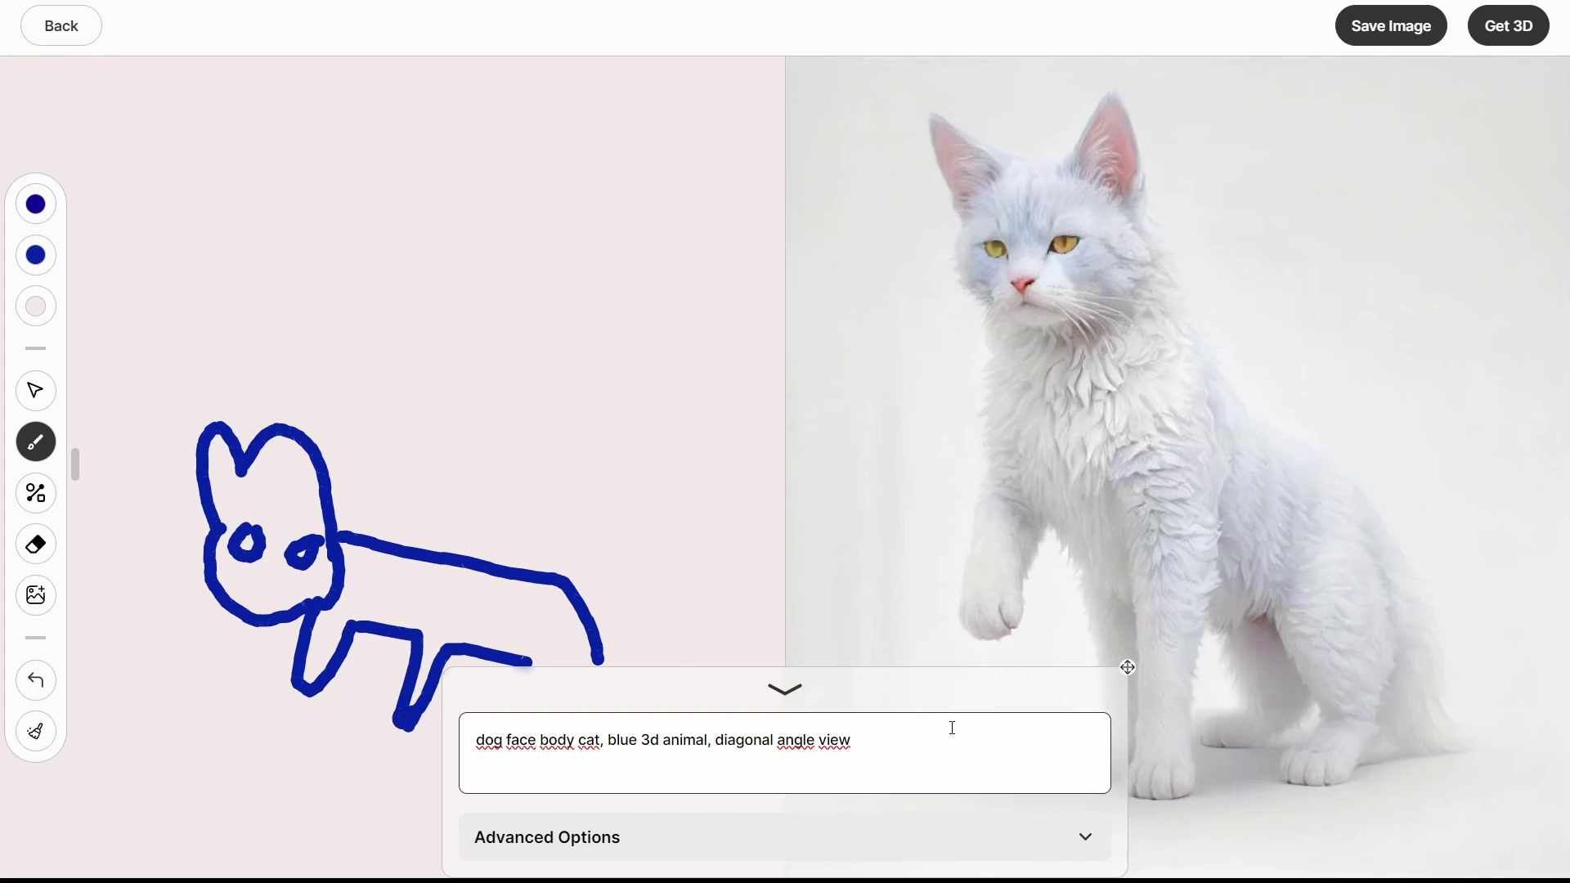
drag(1068, 689, 754, 82)
mouse_move(601, 659)
mouse_down()
mouse_move(579, 773)
mouse_move(533, 681)
mouse_up()
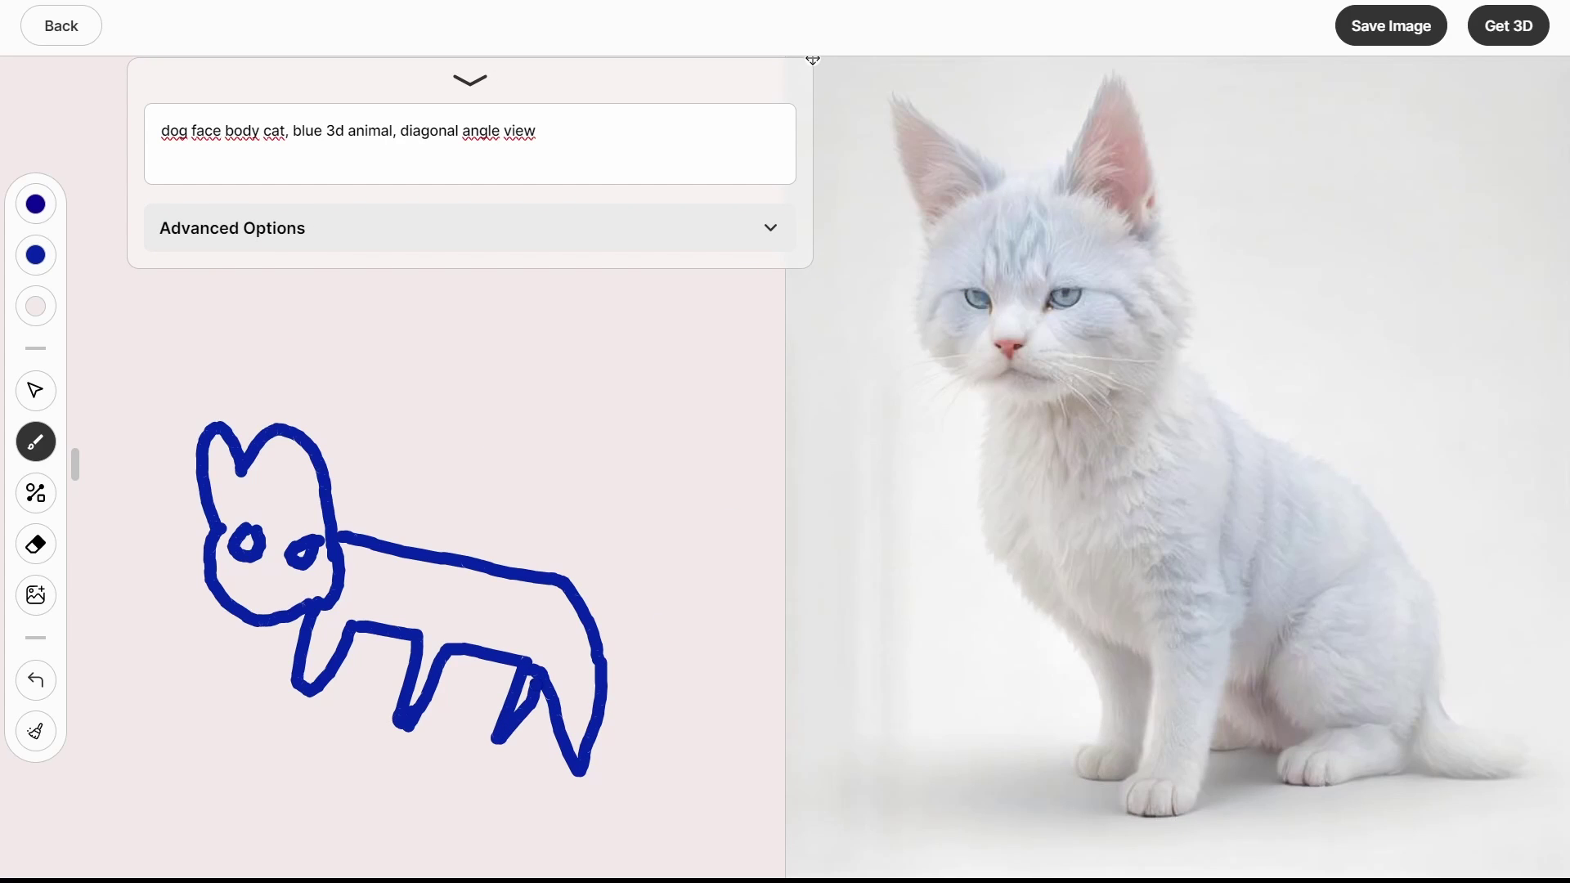
- Save the generated cat image and randomize the seed under Advanced Options
click(1380, 28)
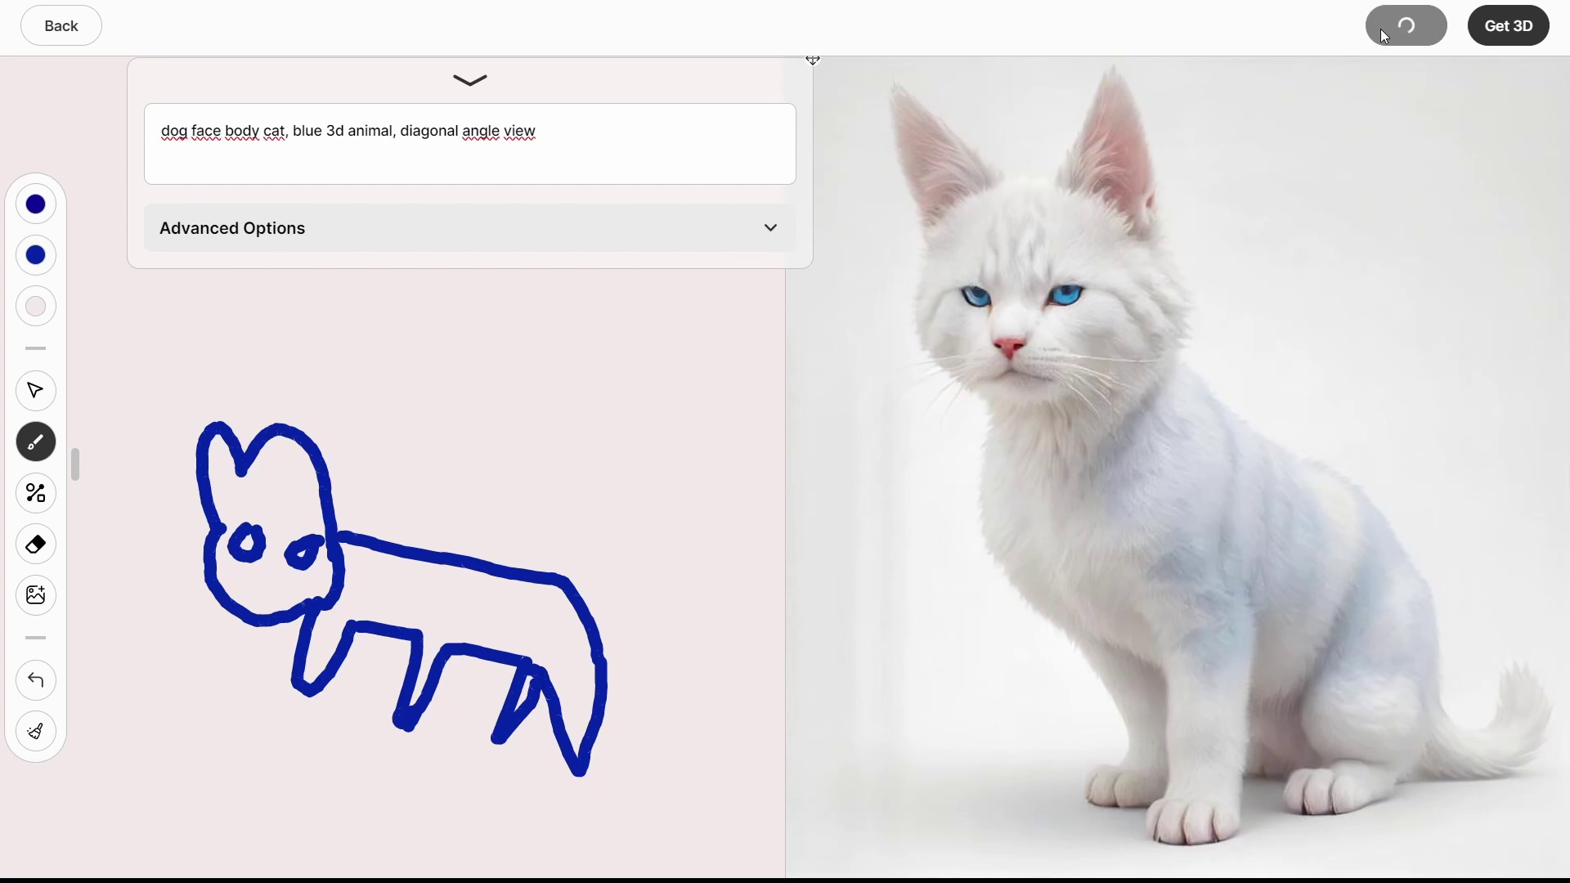
click(767, 231)
scroll(766, 232, down, 1)
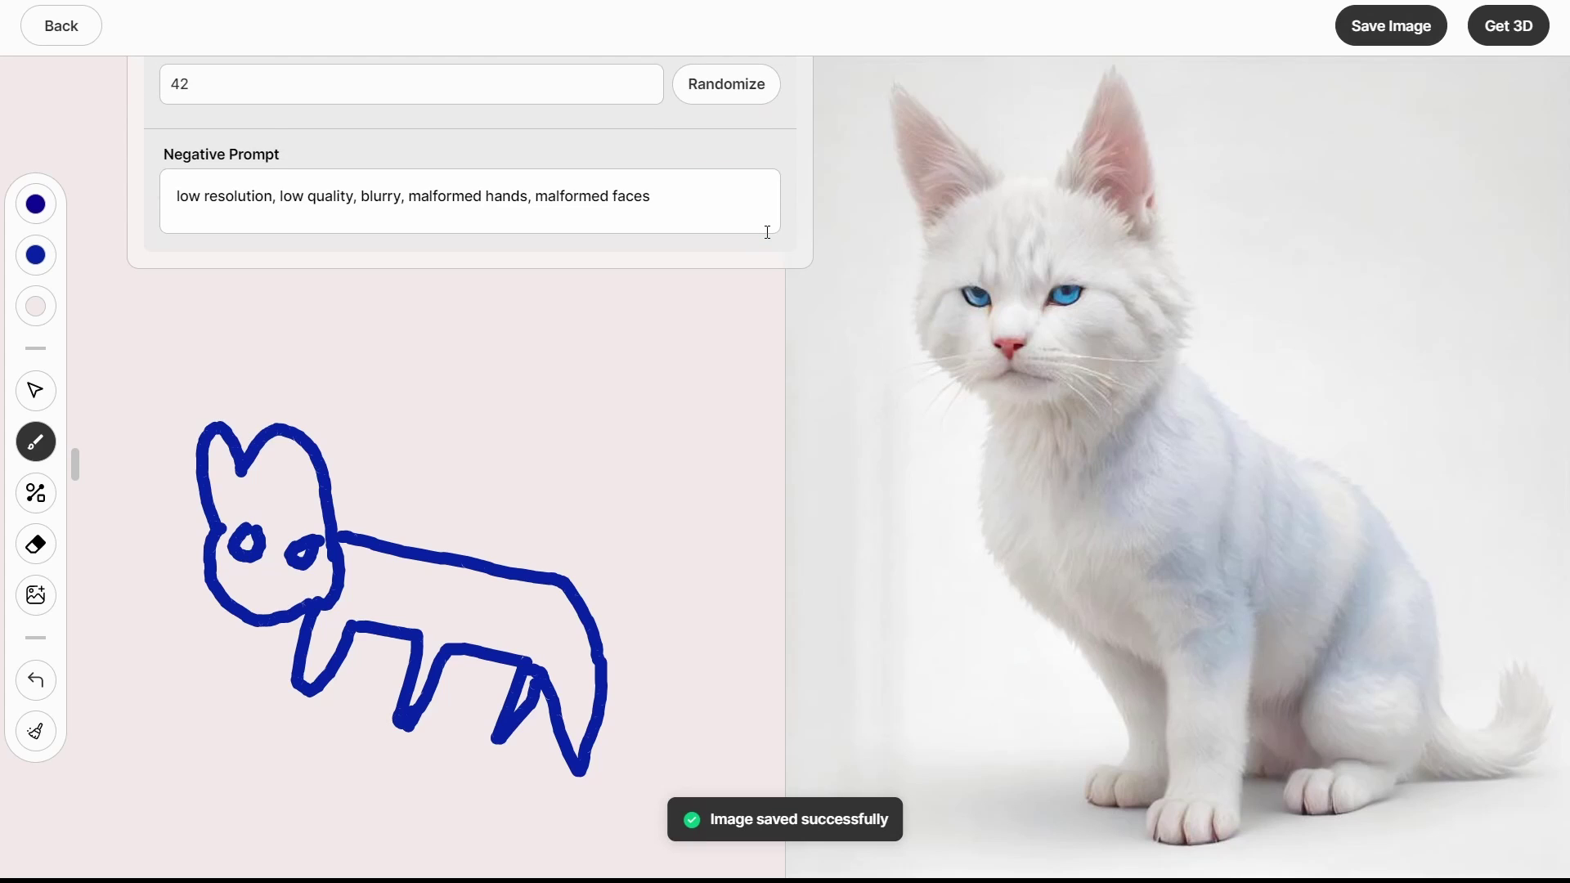
click(749, 92)
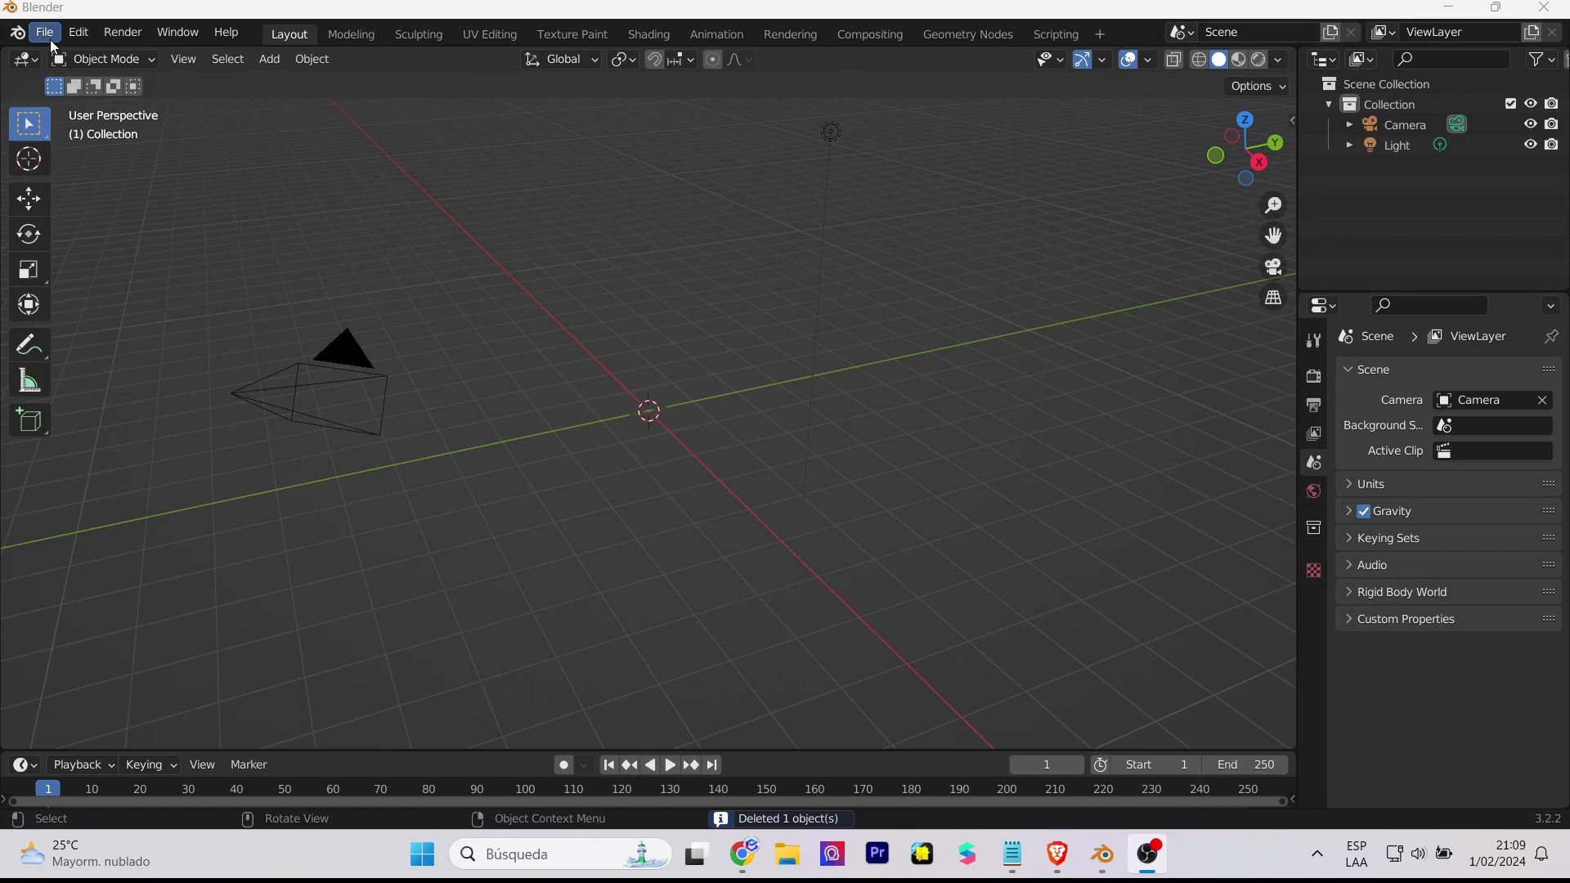
- Import gato de lado.glb into the scene as a glTF 2.0 model
click(48, 36)
mouse_move(81, 307)
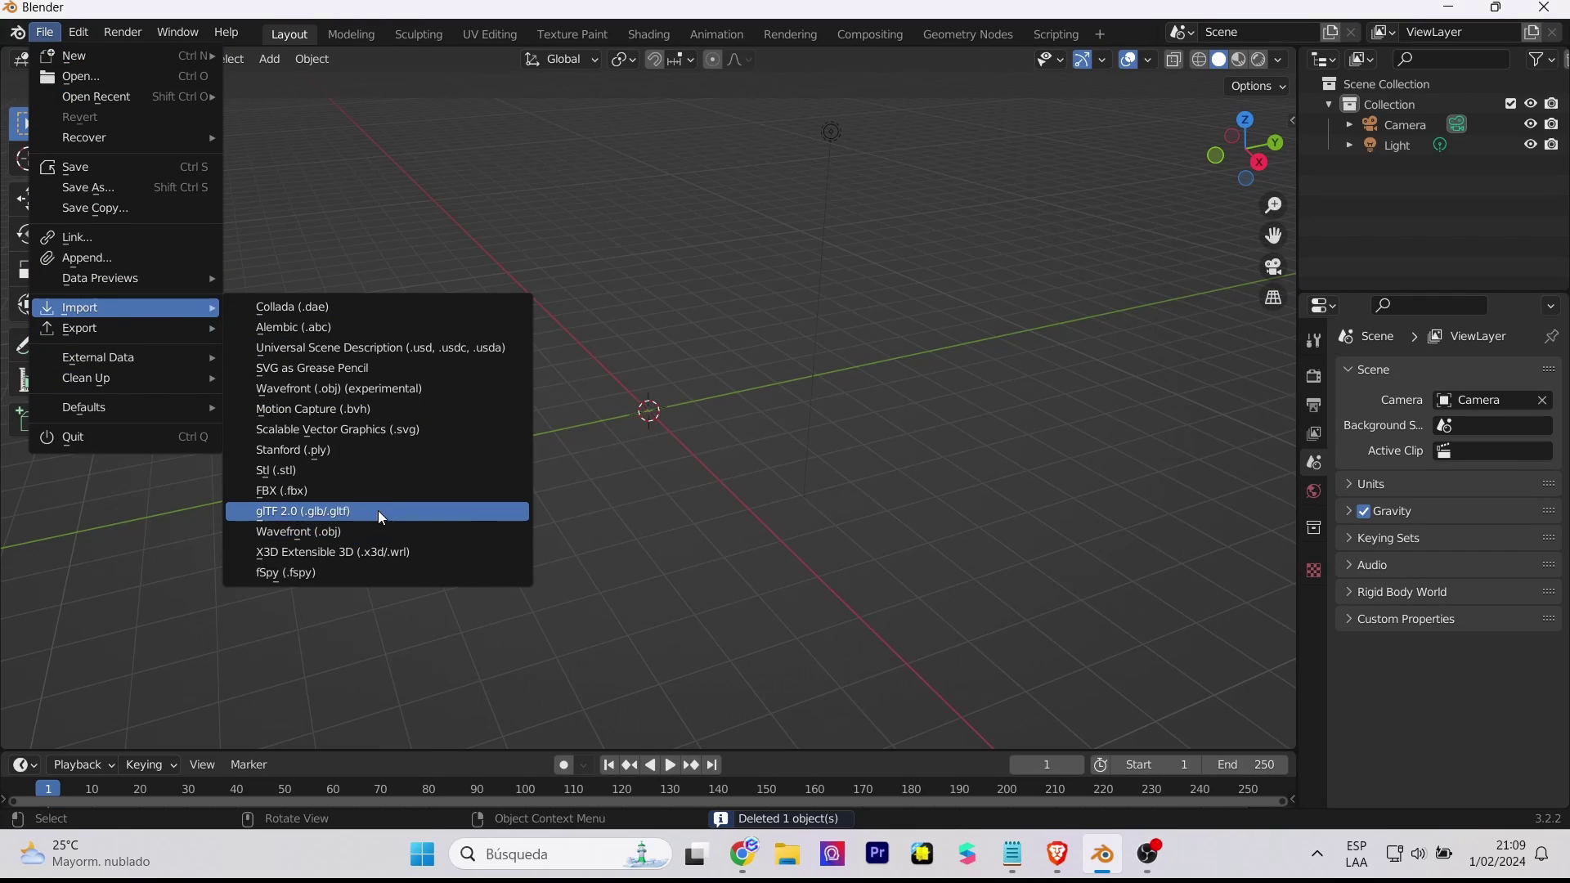
click(381, 513)
click(608, 248)
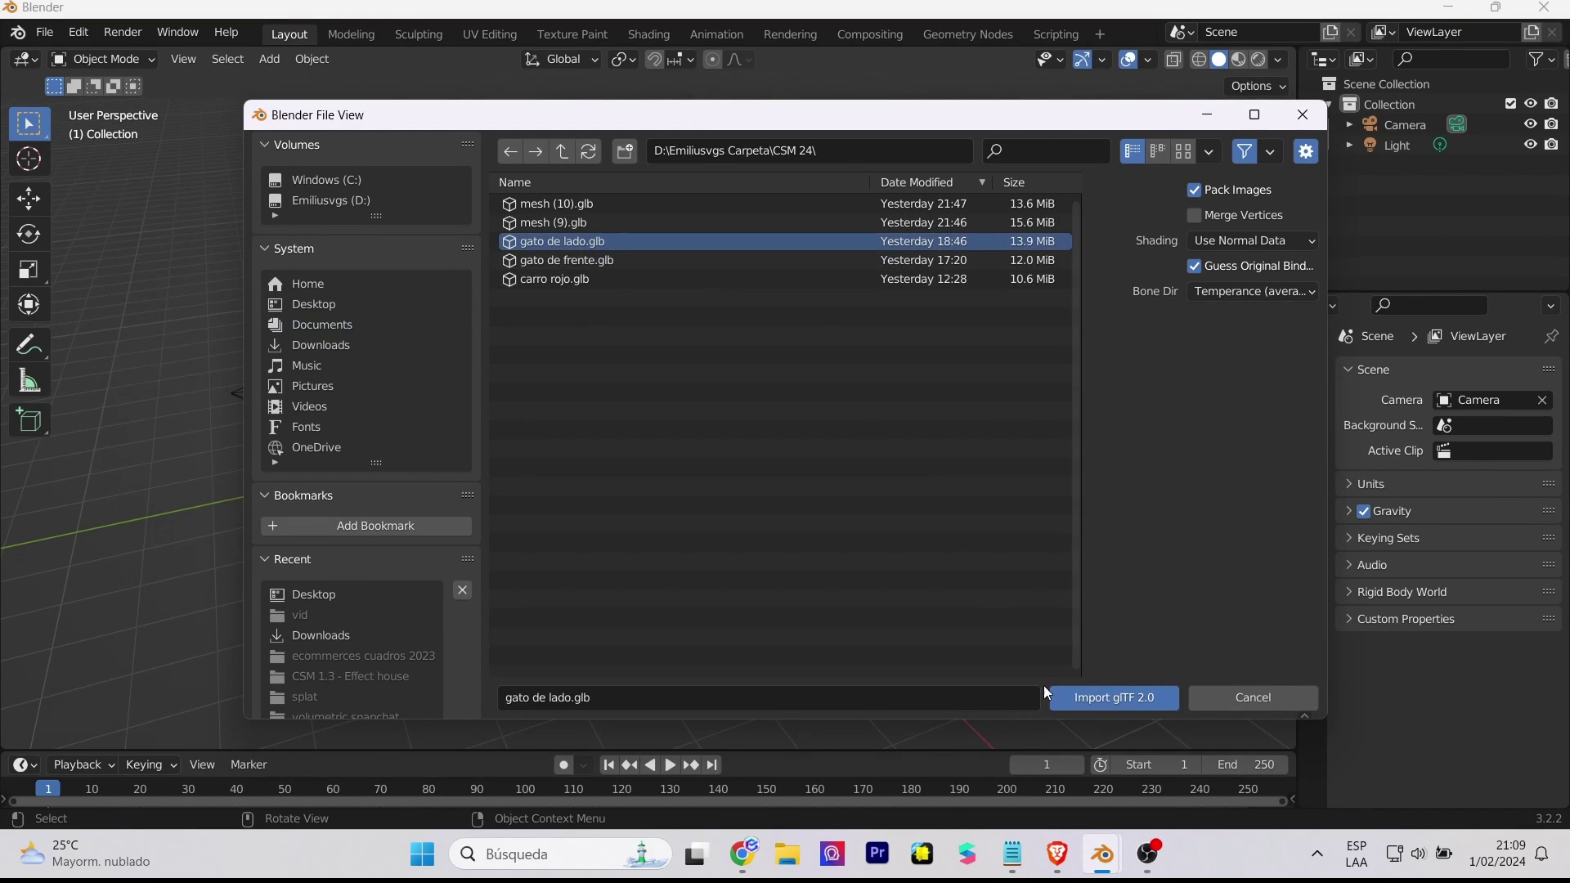
click(1122, 698)
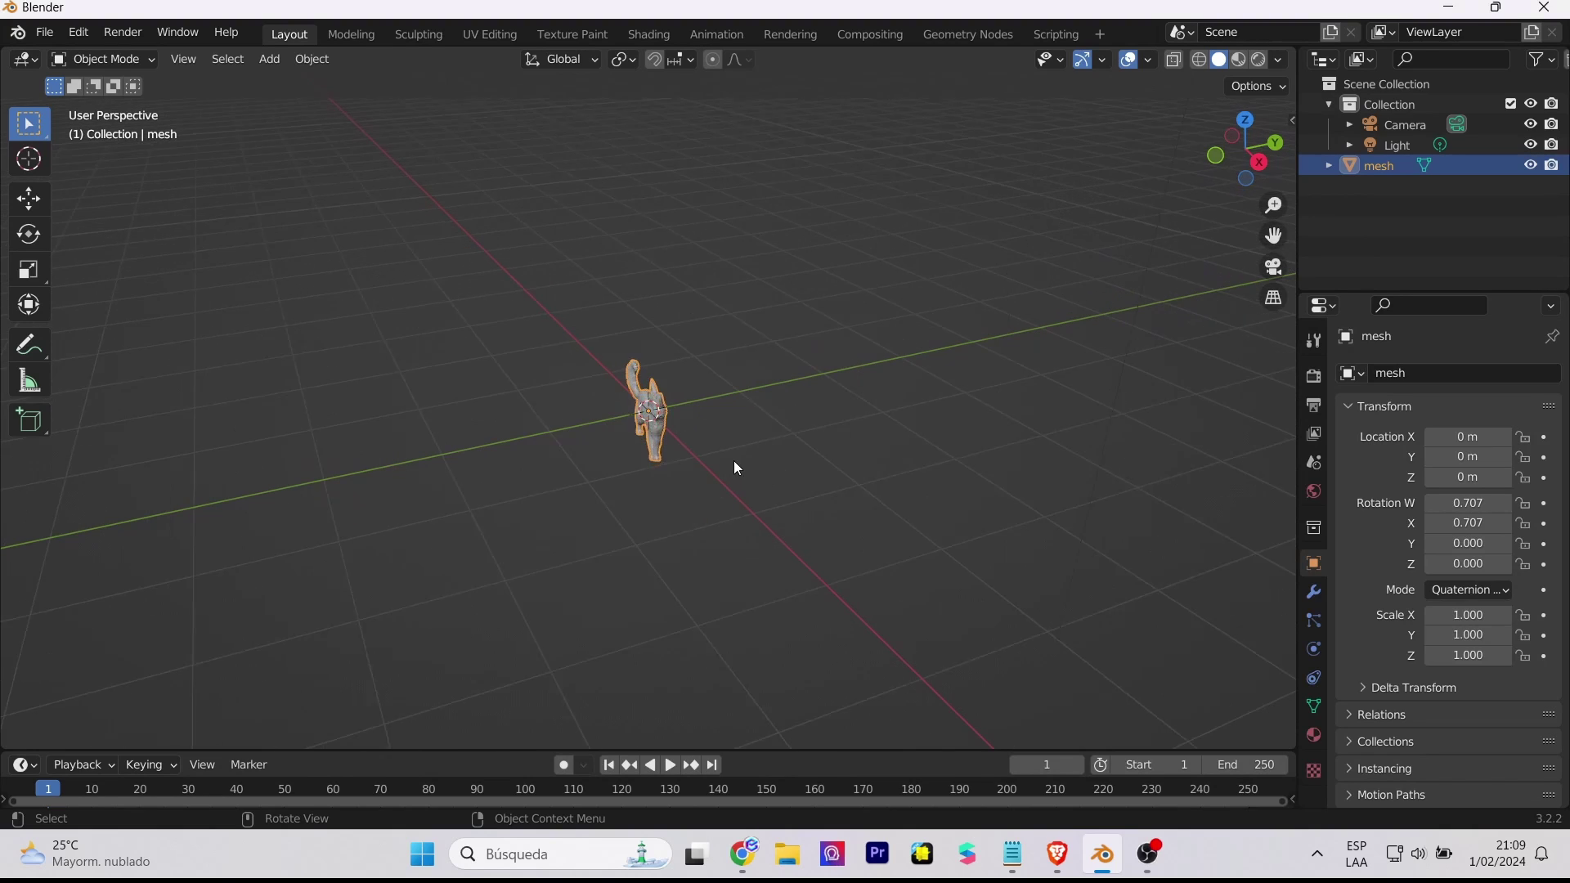
- Switch to Material Preview and delete the camera and light objects
scroll(841, 464, up, 10)
drag(851, 466, 812, 327)
scroll(812, 327, up, 2)
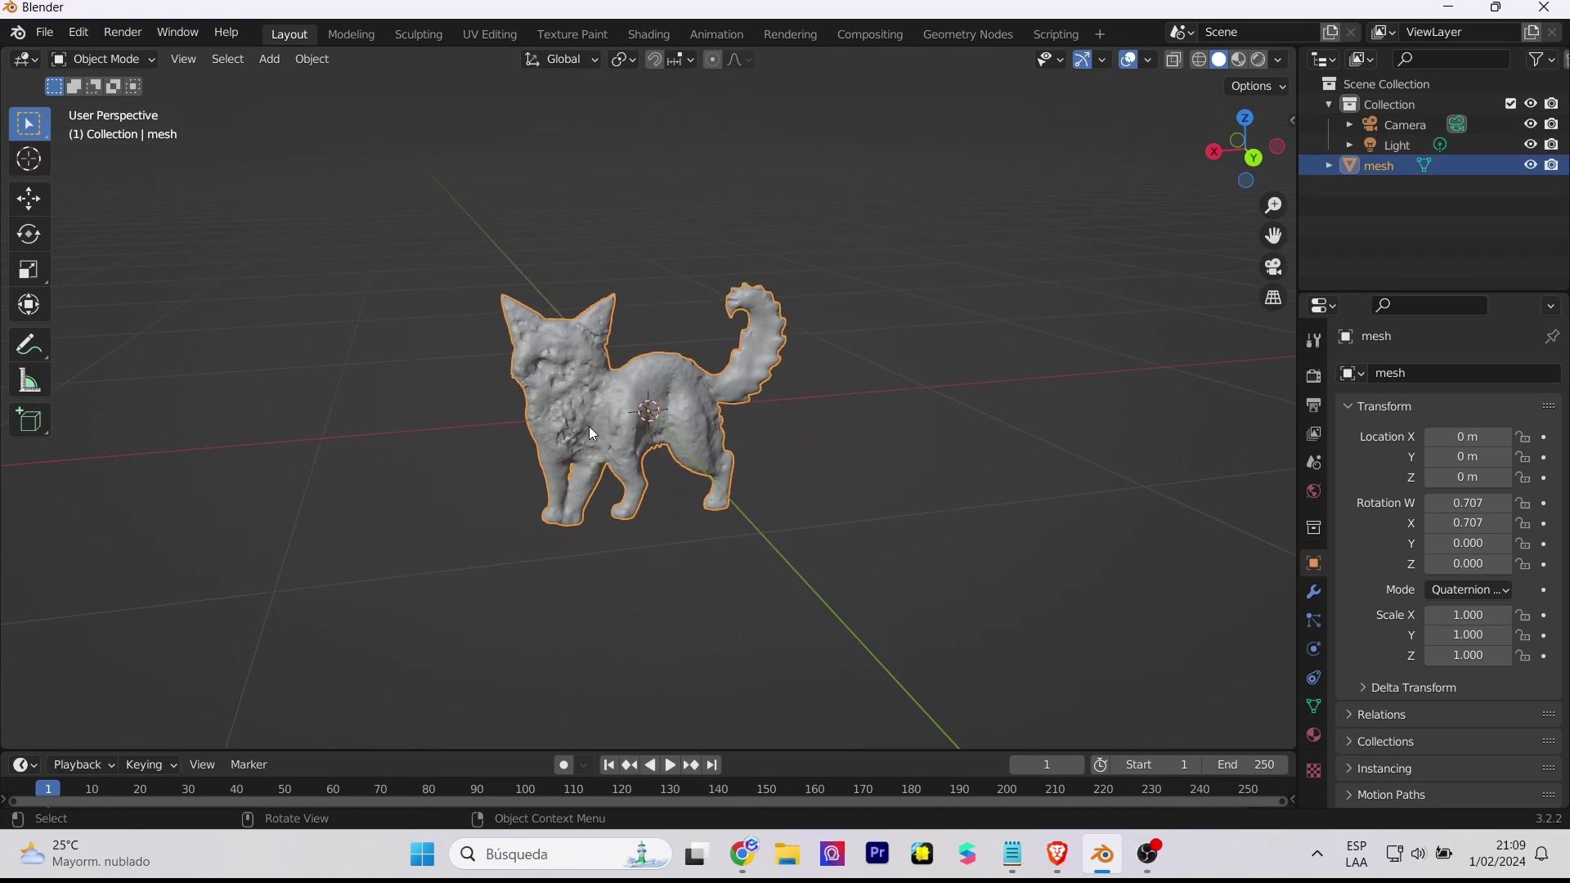
scroll(812, 326, up, 3)
click(1239, 61)
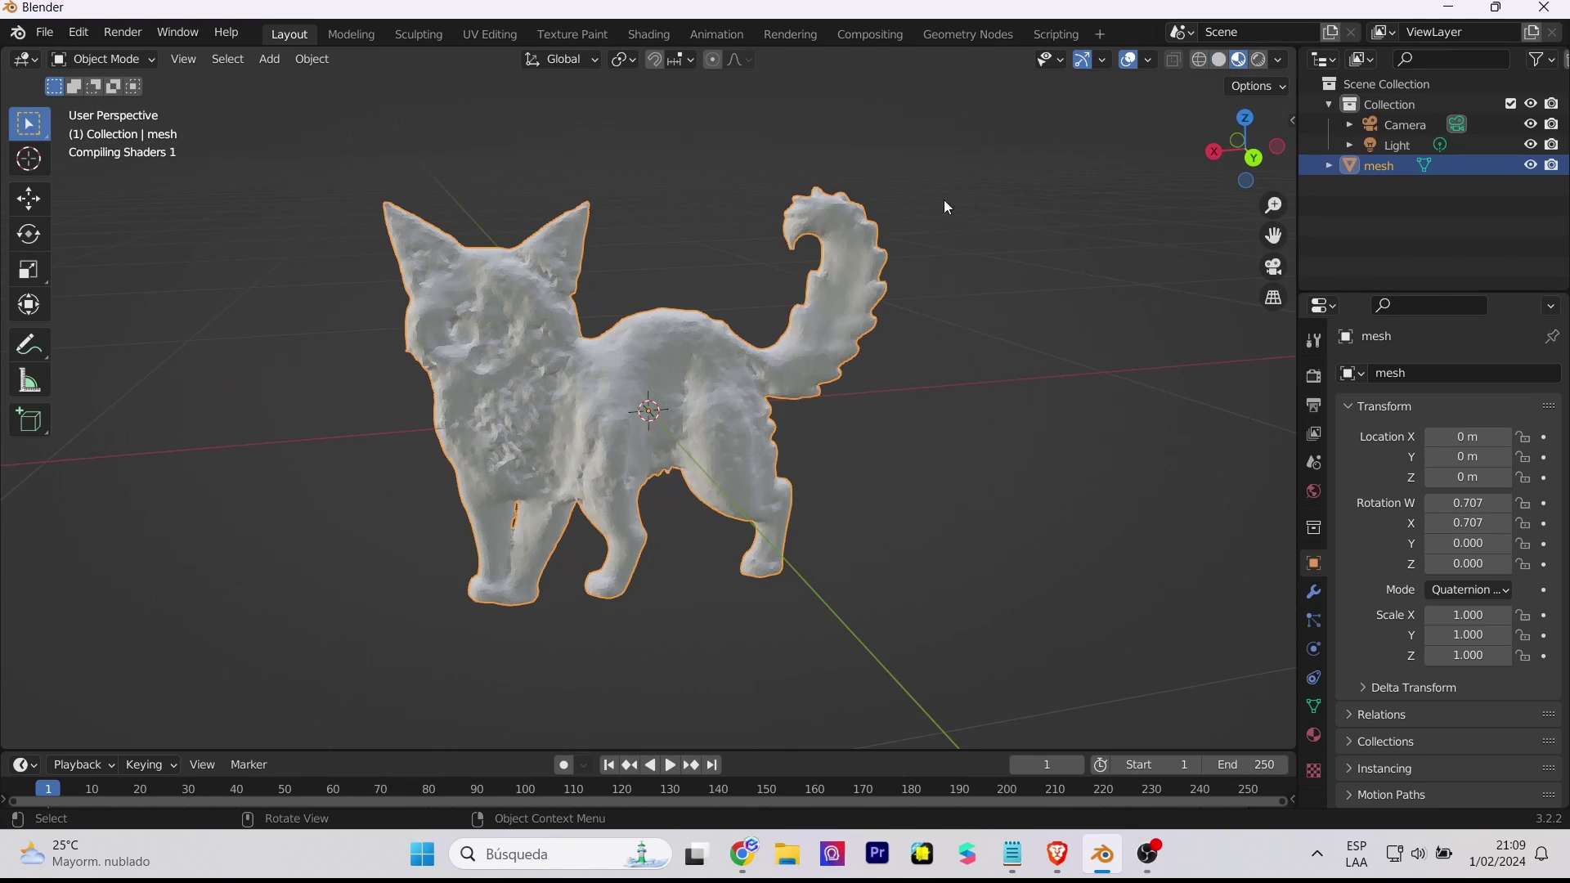
scroll(592, 349, up, 1)
drag(496, 372, 1063, 385)
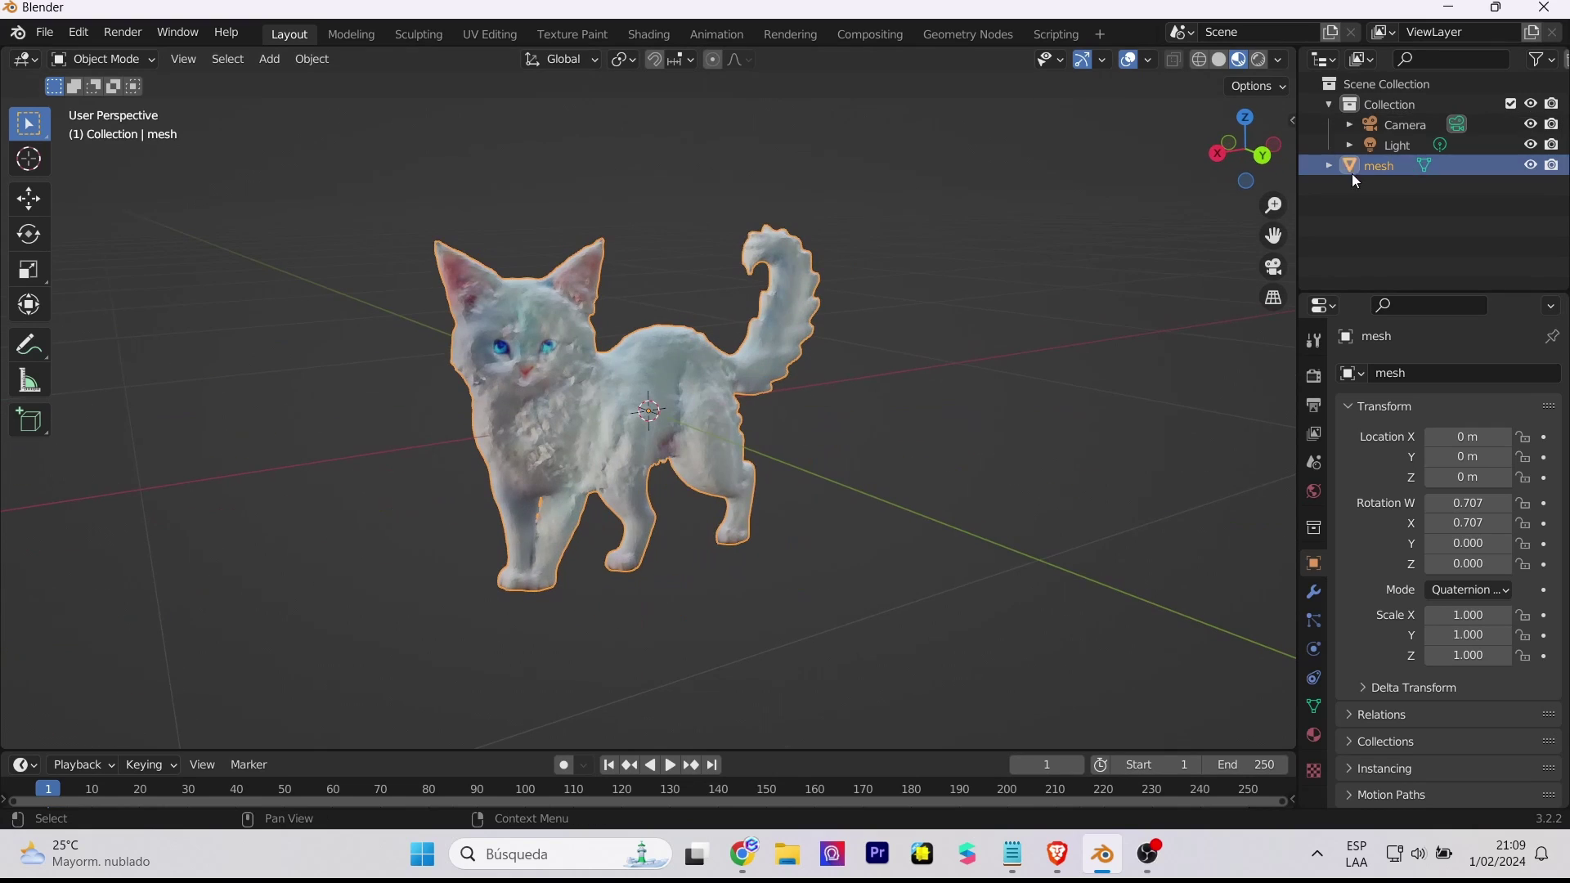
drag(1390, 124, 1390, 146)
key(Delete)
- Stretch the cat mesh to a Z scale of 1.966 and enter Edit Mode
scroll(480, 343, up, 2)
scroll(480, 343, up, 2)
click(479, 343)
scroll(666, 368, up, 3)
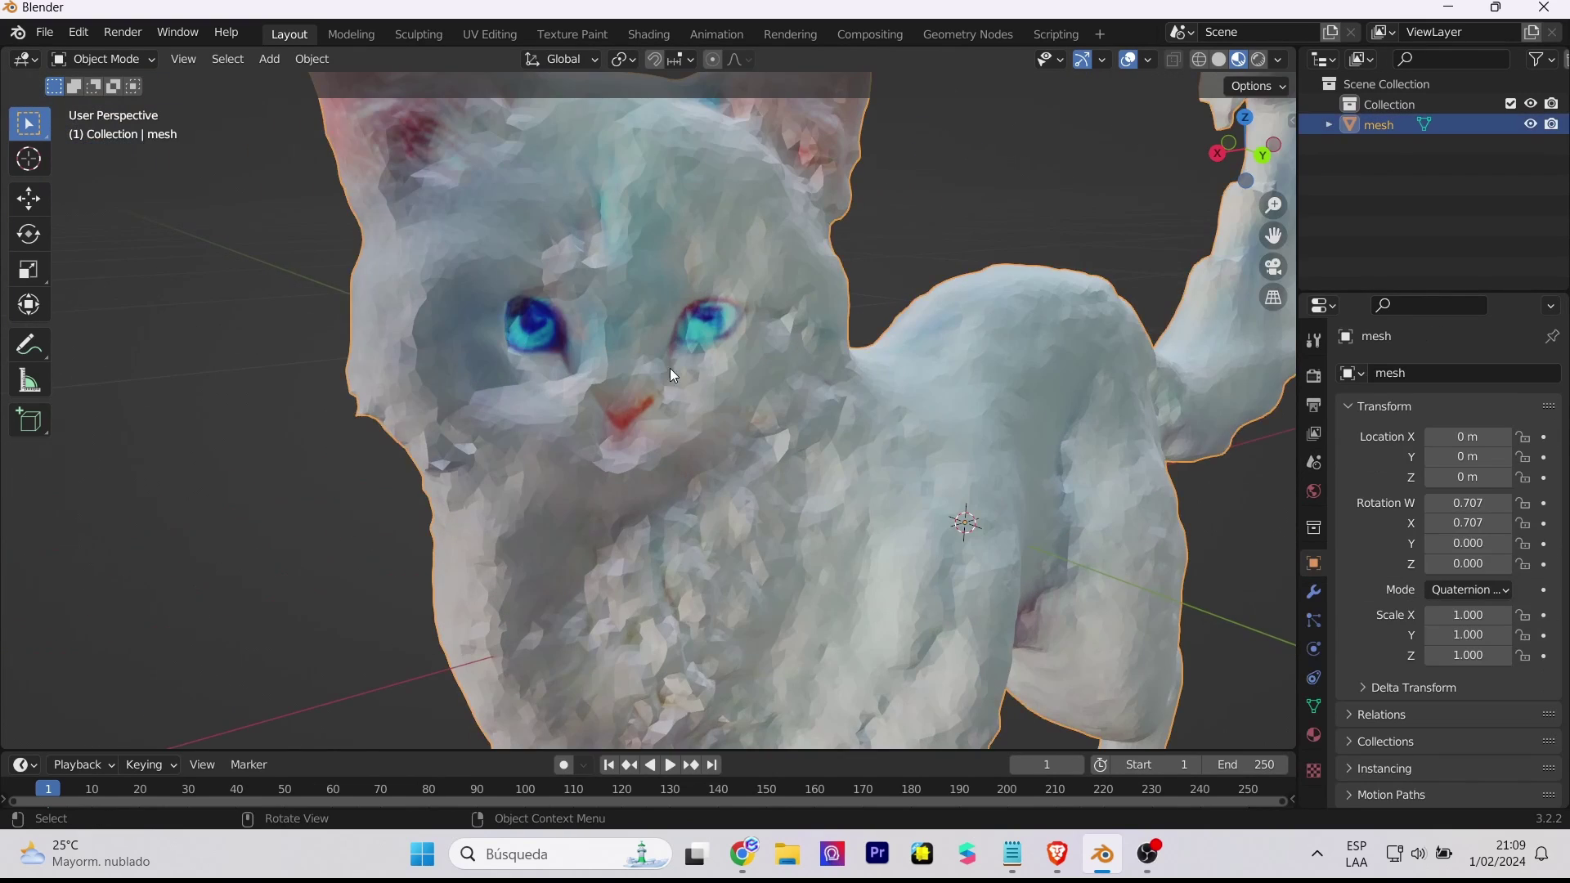
mouse_move(665, 368)
mouse_down()
mouse_move(876, 360)
mouse_move(927, 387)
mouse_up()
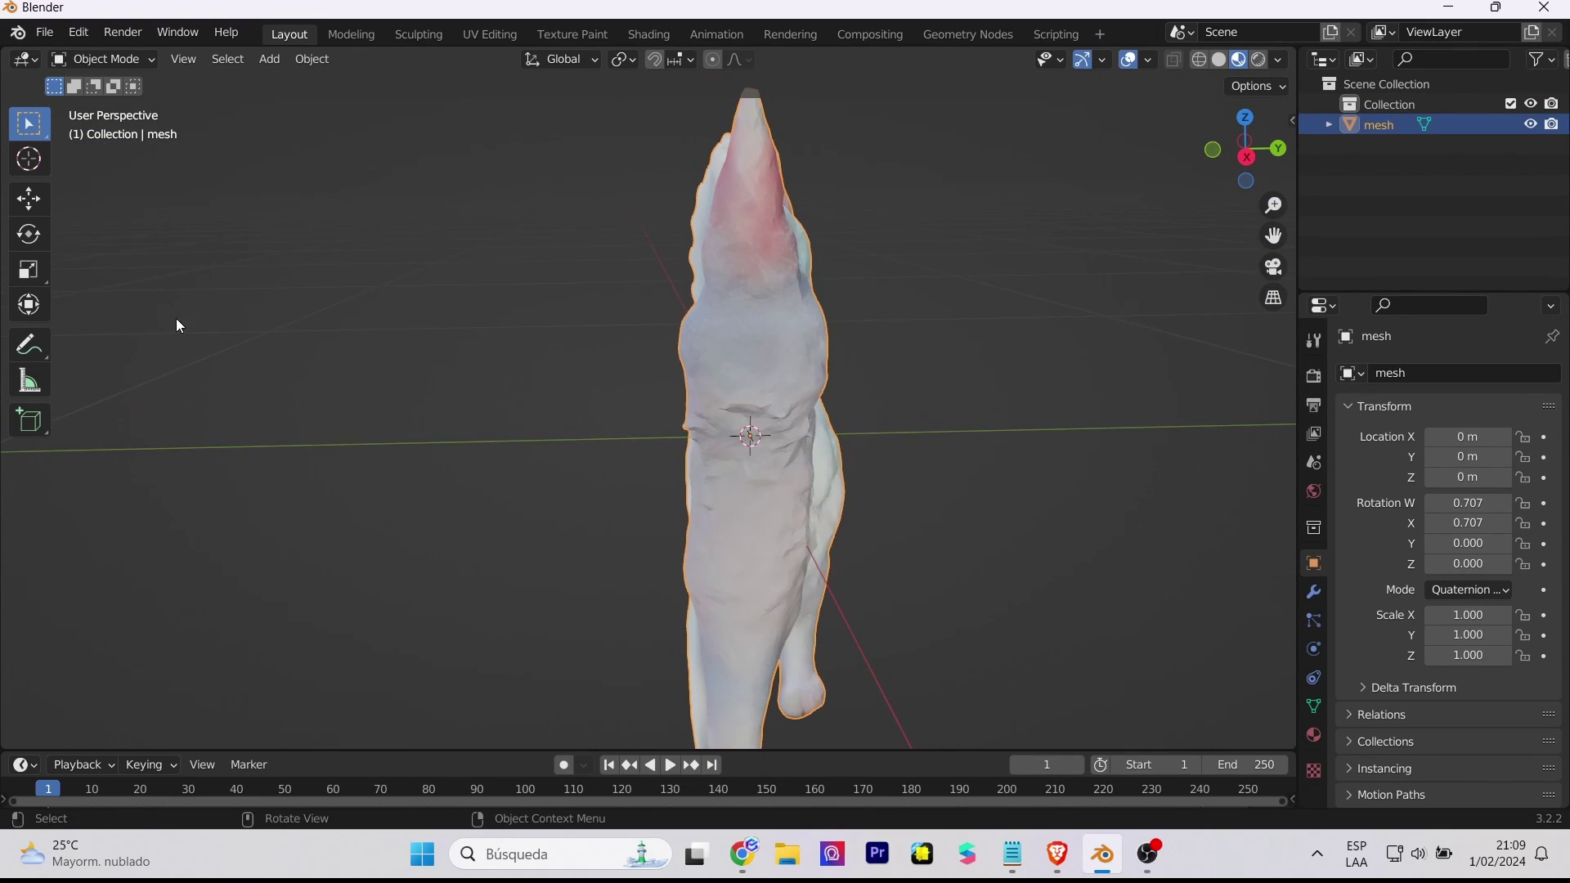
click(29, 270)
mouse_move(841, 442)
mouse_down()
mouse_move(903, 434)
mouse_move(739, 458)
mouse_move(851, 438)
mouse_move(701, 543)
mouse_move(659, 482)
mouse_move(838, 422)
mouse_move(826, 449)
mouse_move(646, 337)
mouse_up()
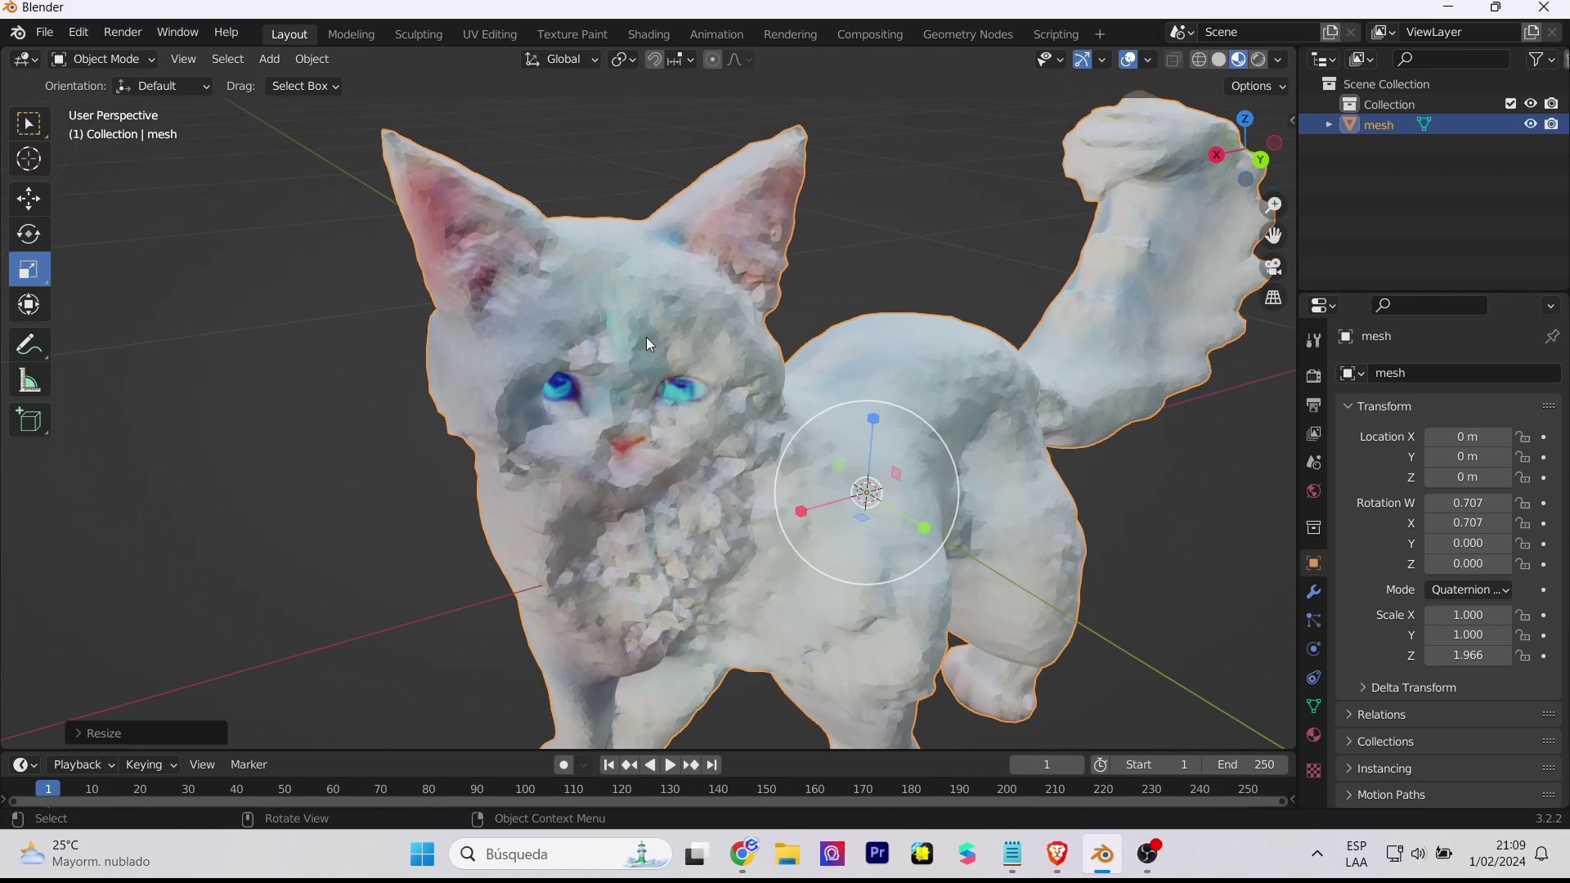
scroll(726, 419, up, 2)
scroll(739, 509, up, 4)
scroll(739, 508, down, 4)
drag(739, 509, 676, 411)
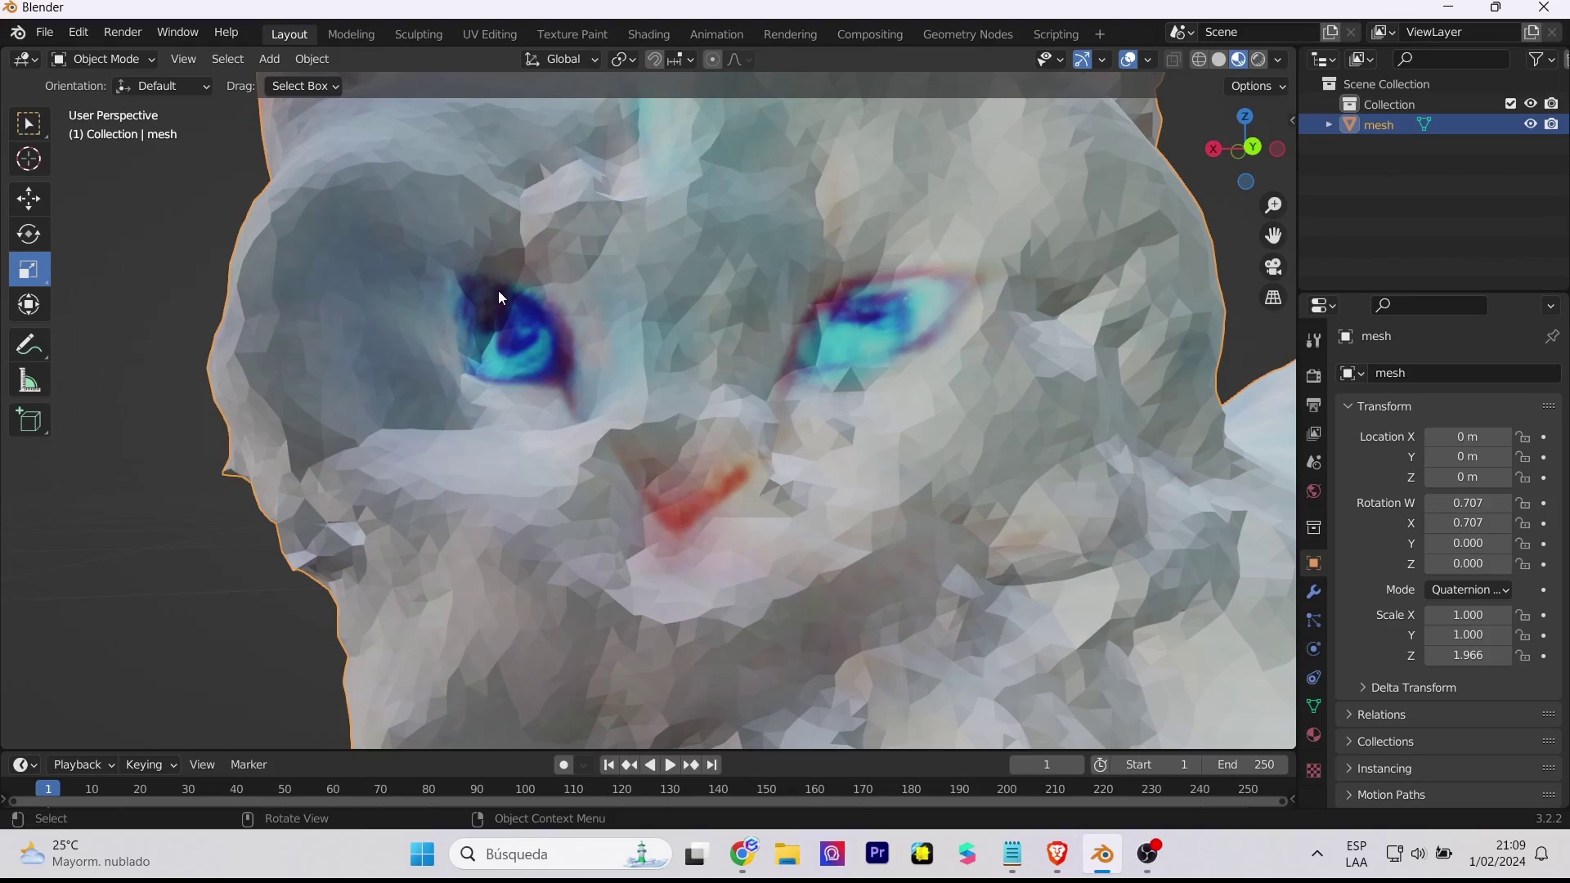
key(Tab)
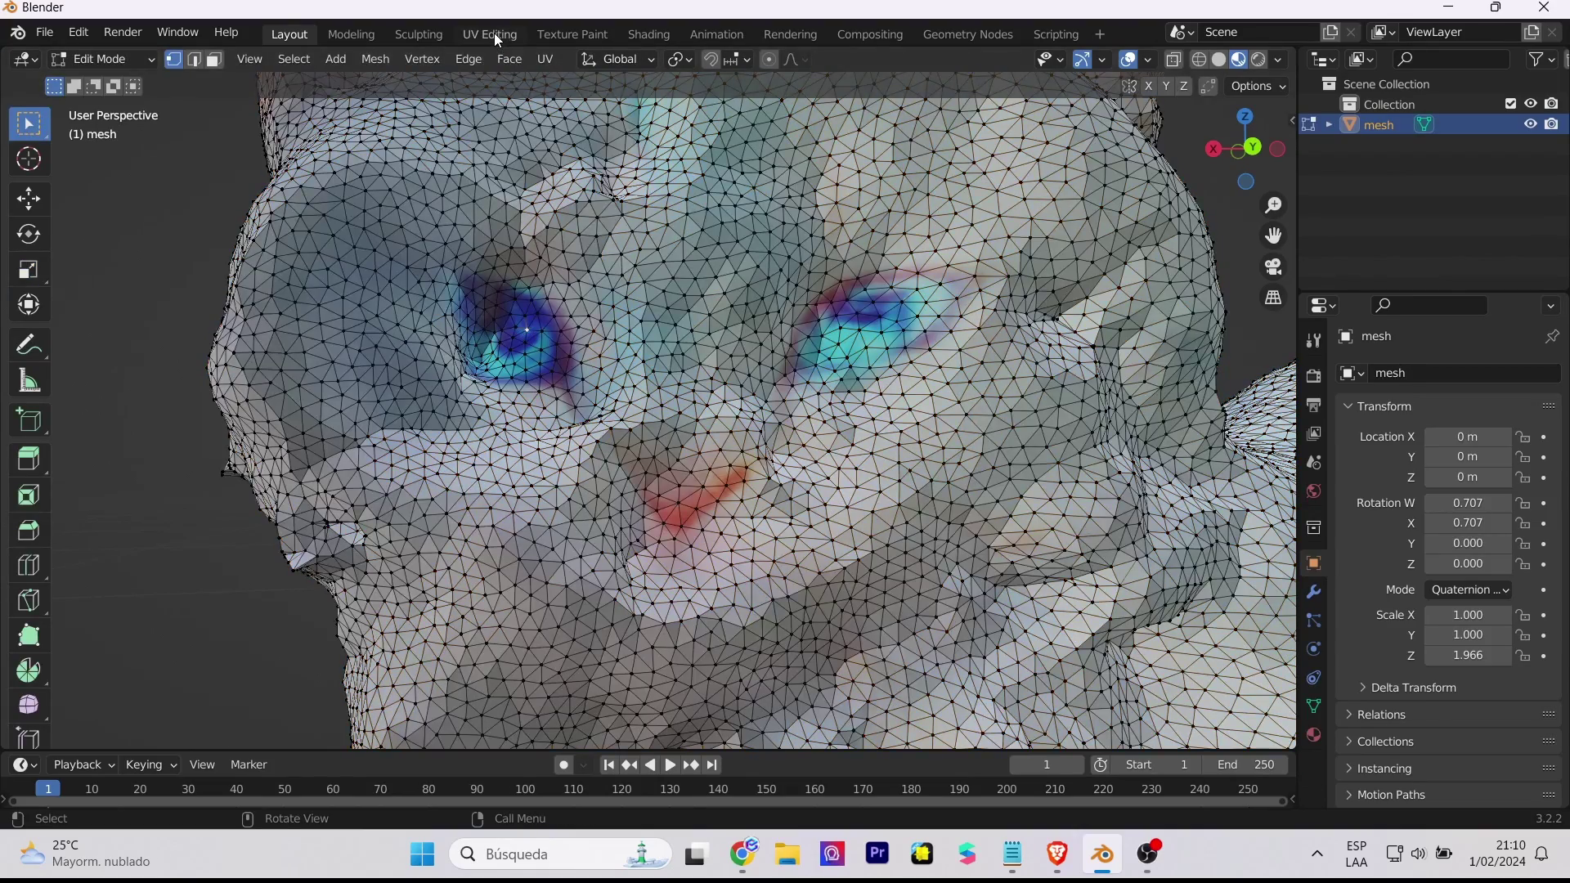
- Open UV Editing, zoom onto the cat's face, and fit the whole Image_0 texture in view
click(491, 34)
scroll(1165, 63, down, 5)
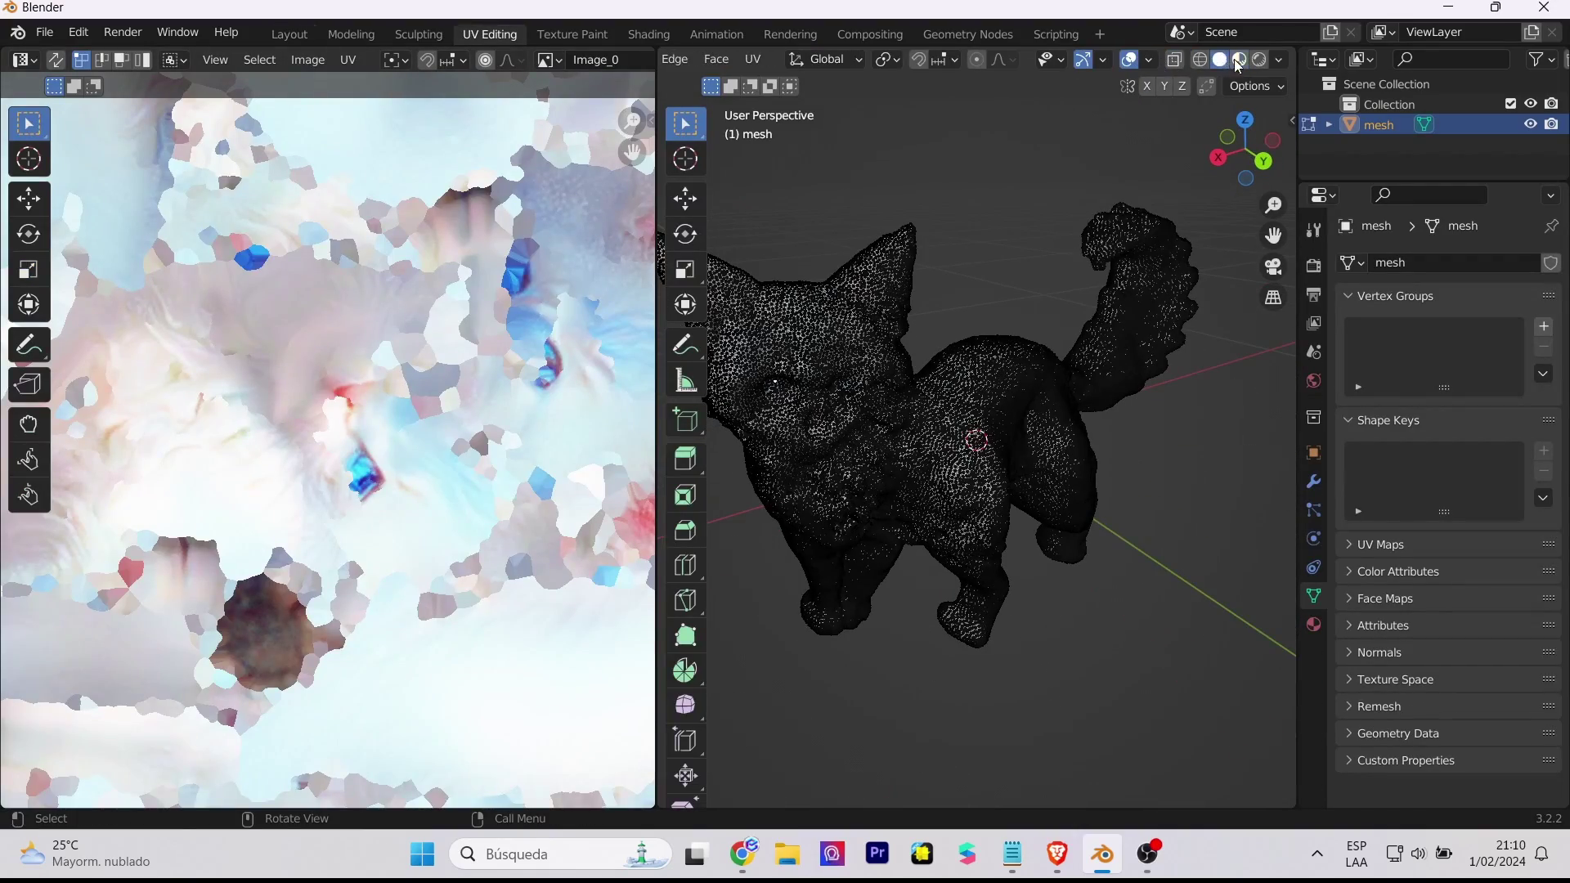
scroll(899, 343, up, 4)
scroll(911, 323, up, 3)
scroll(922, 304, up, 2)
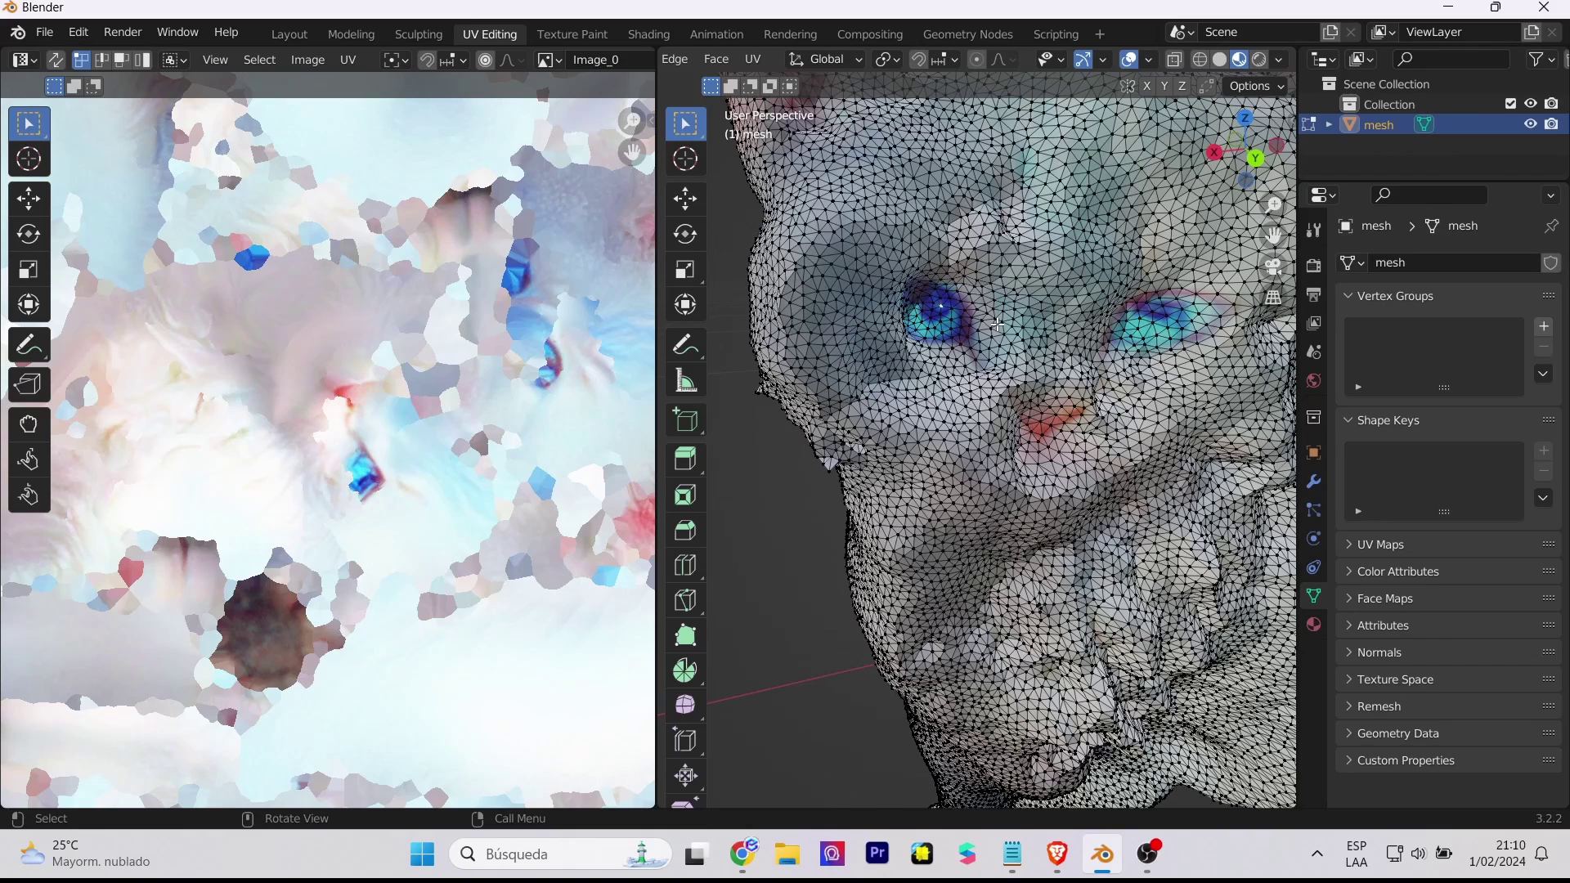
key(Home)
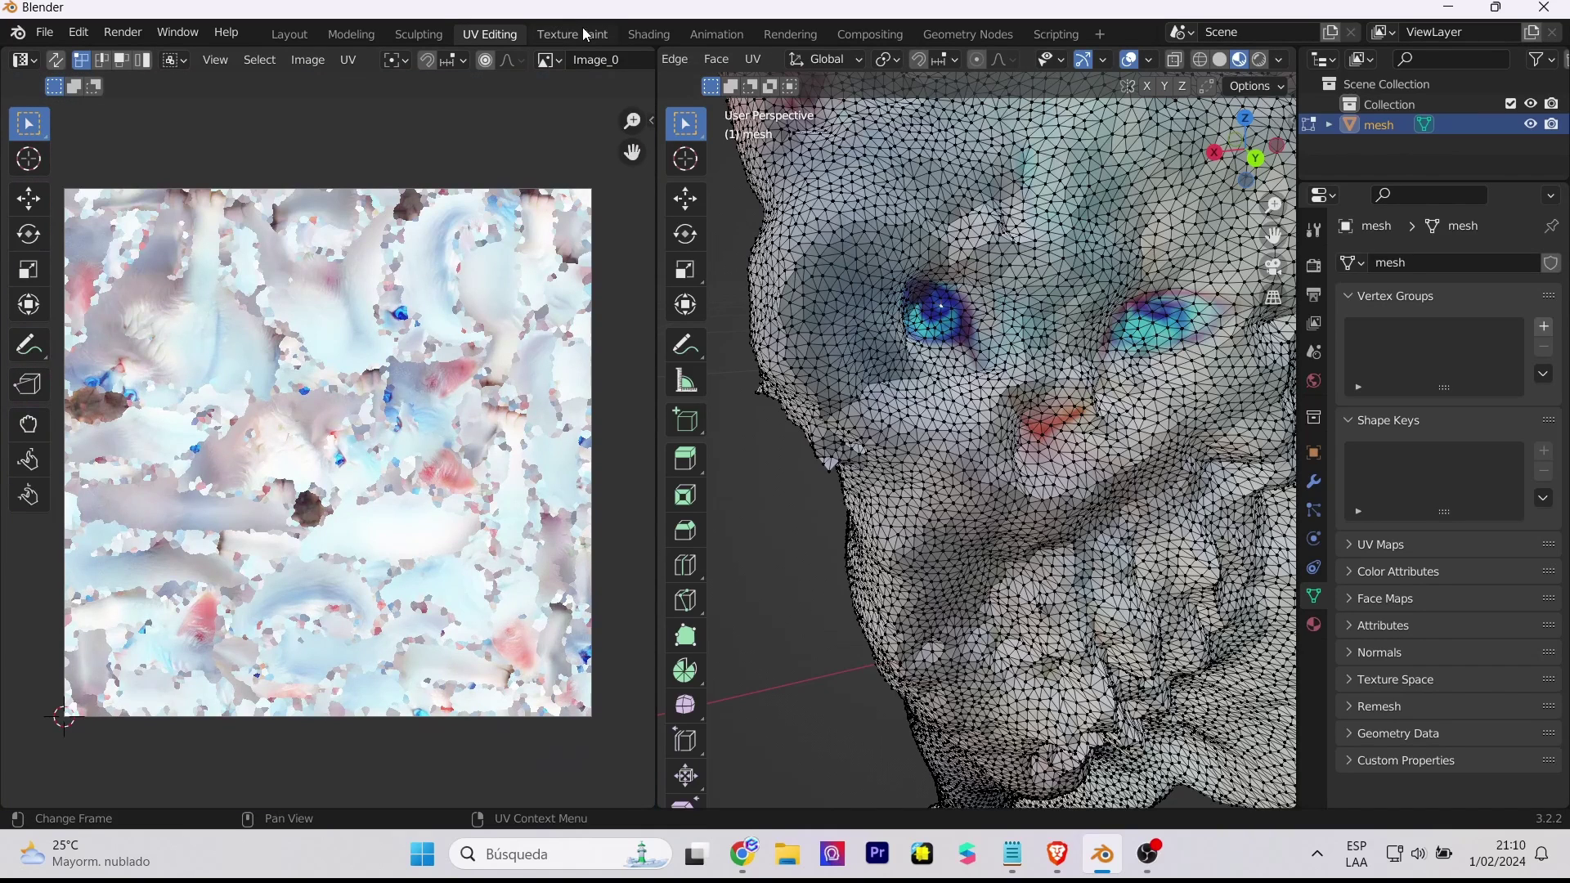
- In Texture Paint, show the cat in Material Preview and turn the view toward its face
click(583, 36)
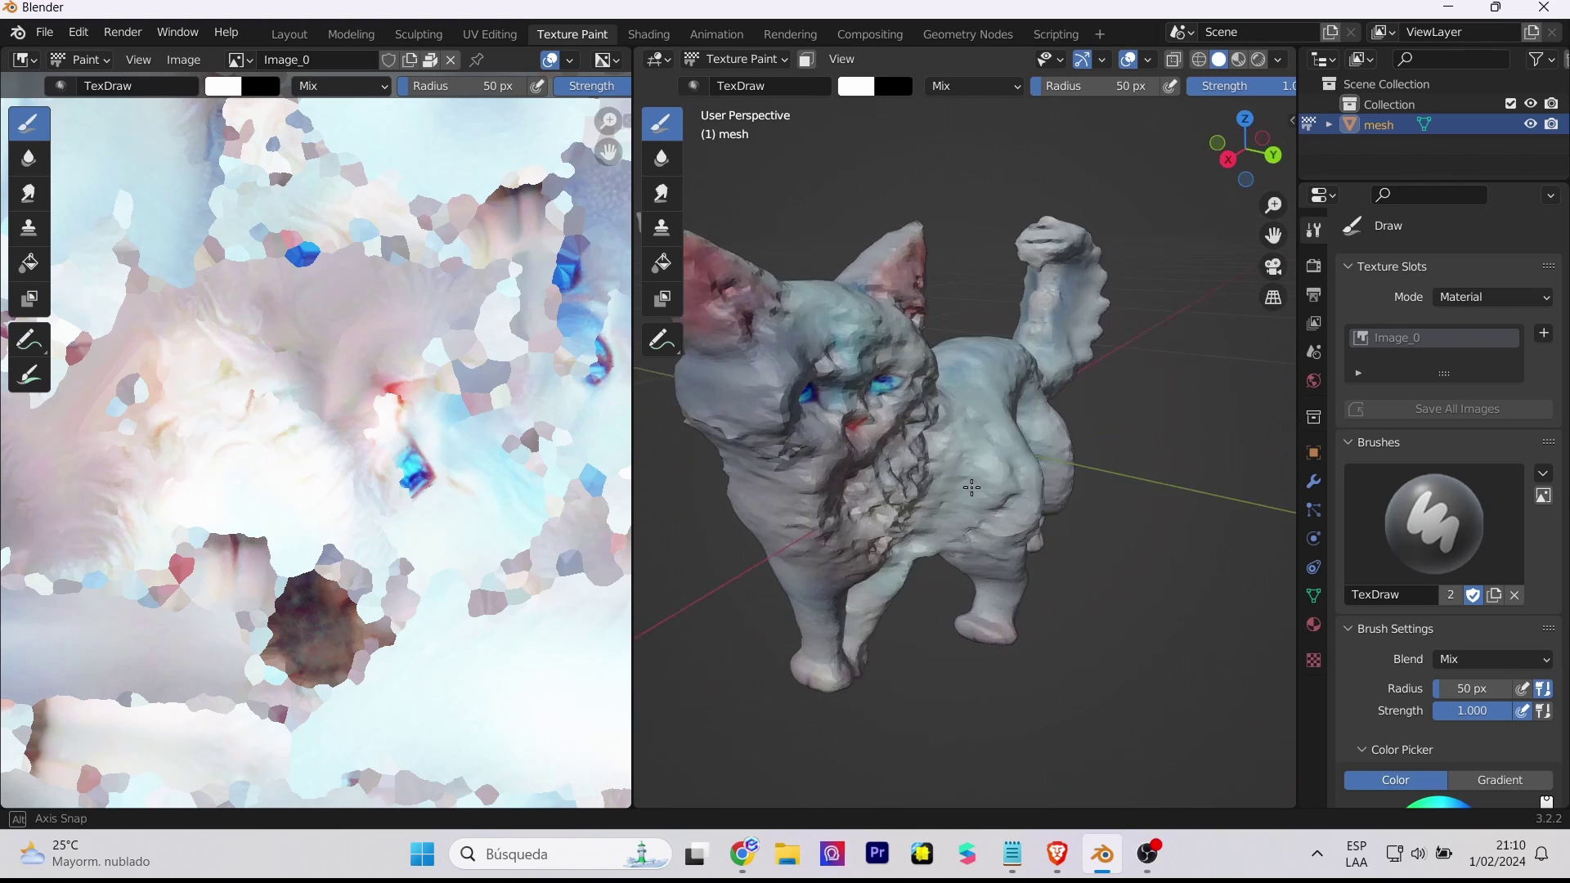
click(1226, 65)
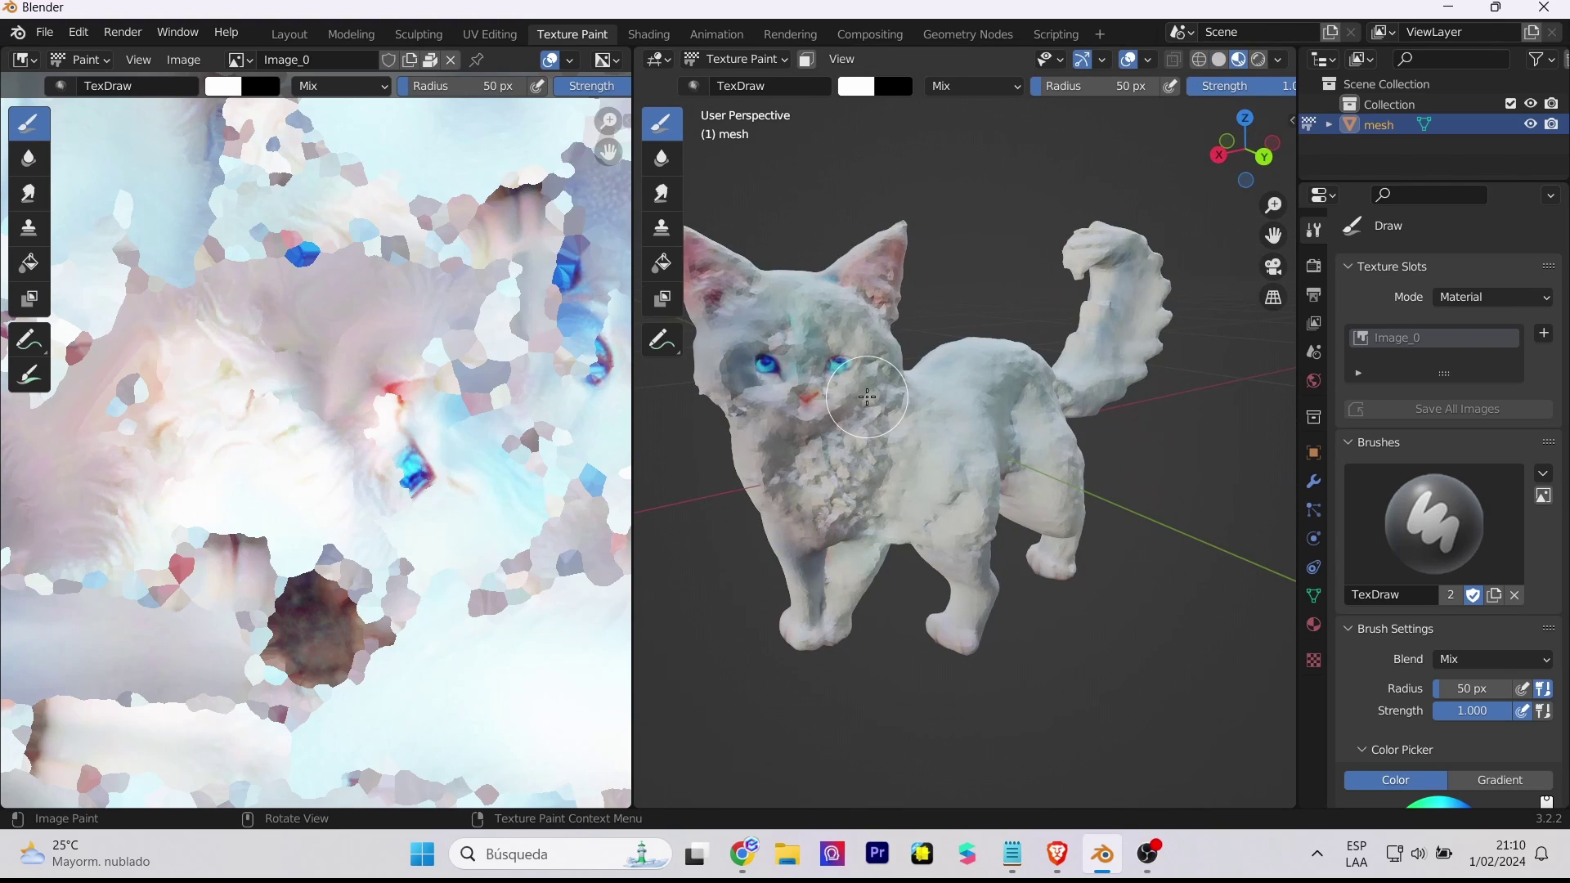
scroll(976, 411, up, 2)
drag(963, 407, 794, 256)
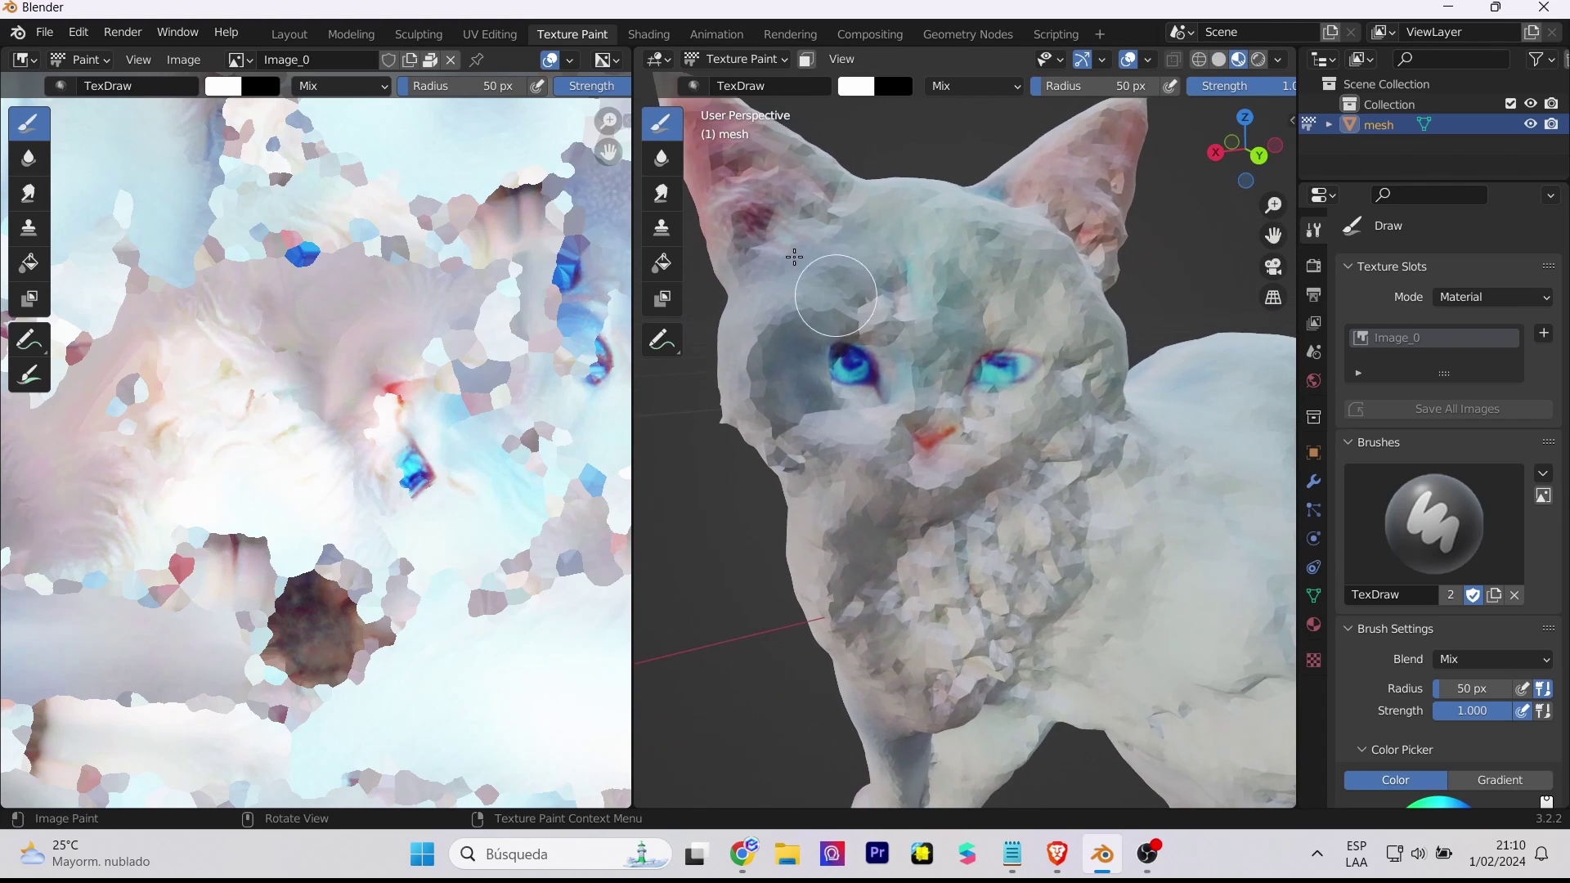
- Clone-paint over both eyes and the red spot below the eye
click(662, 227)
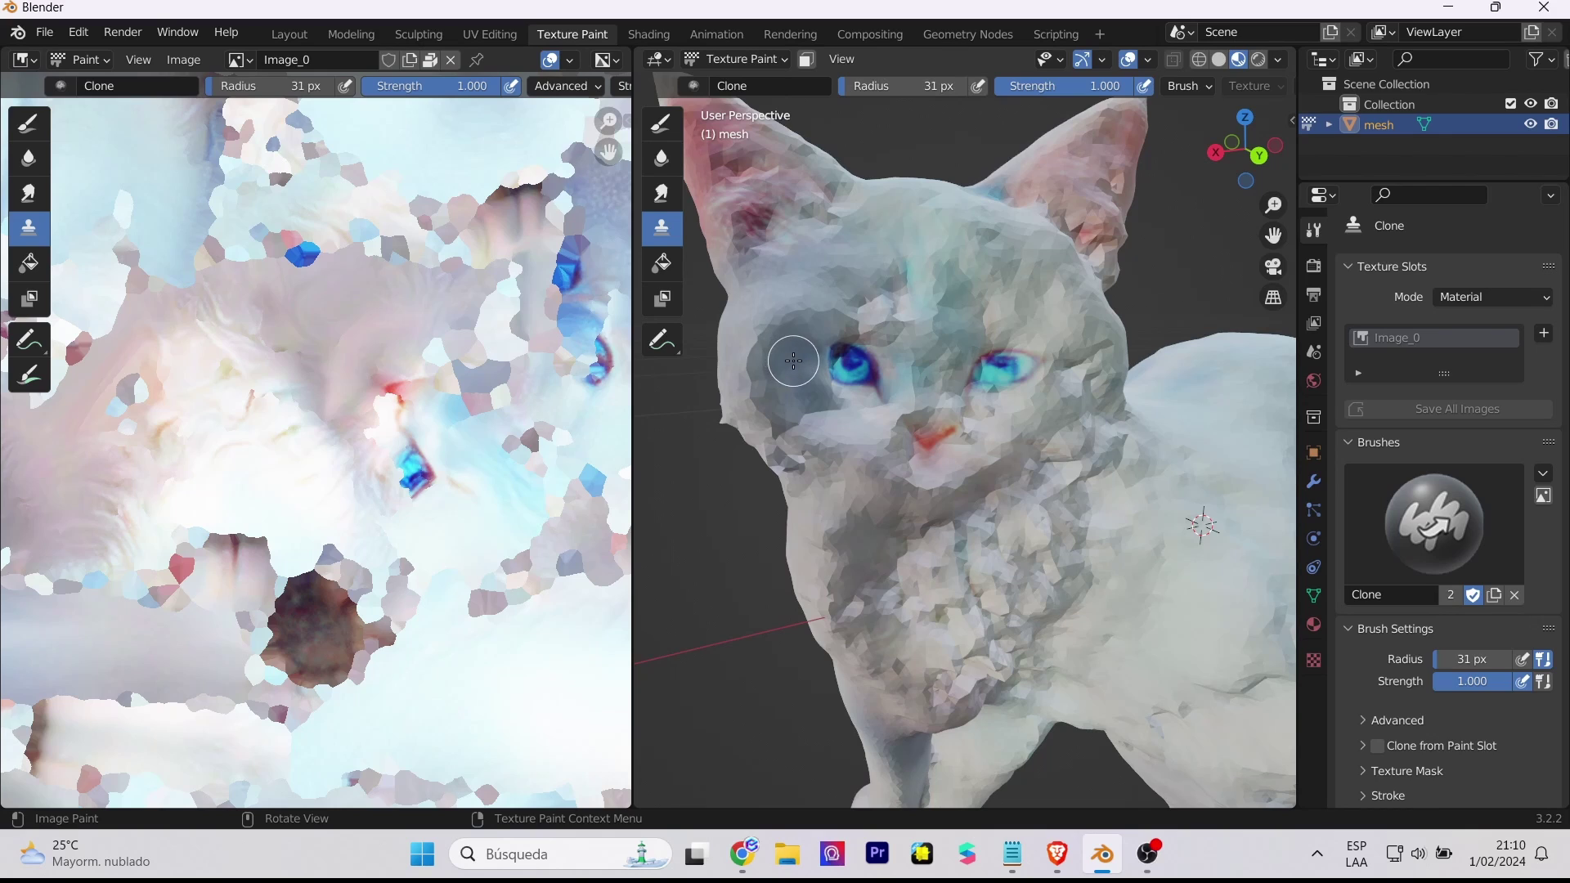
key(ctrl)
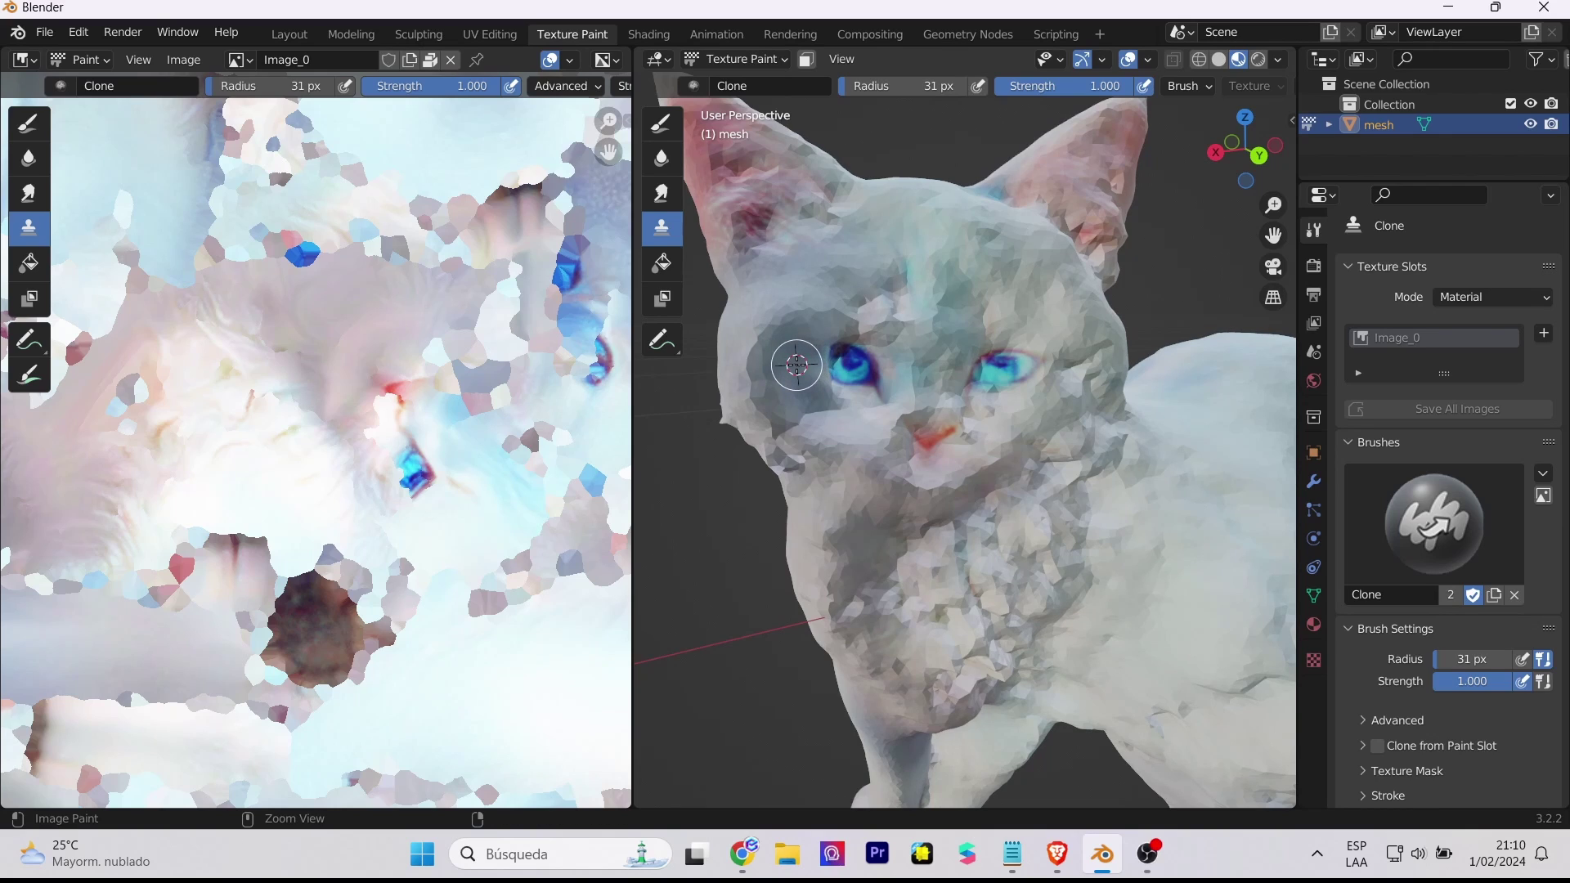
drag(797, 366, 854, 372)
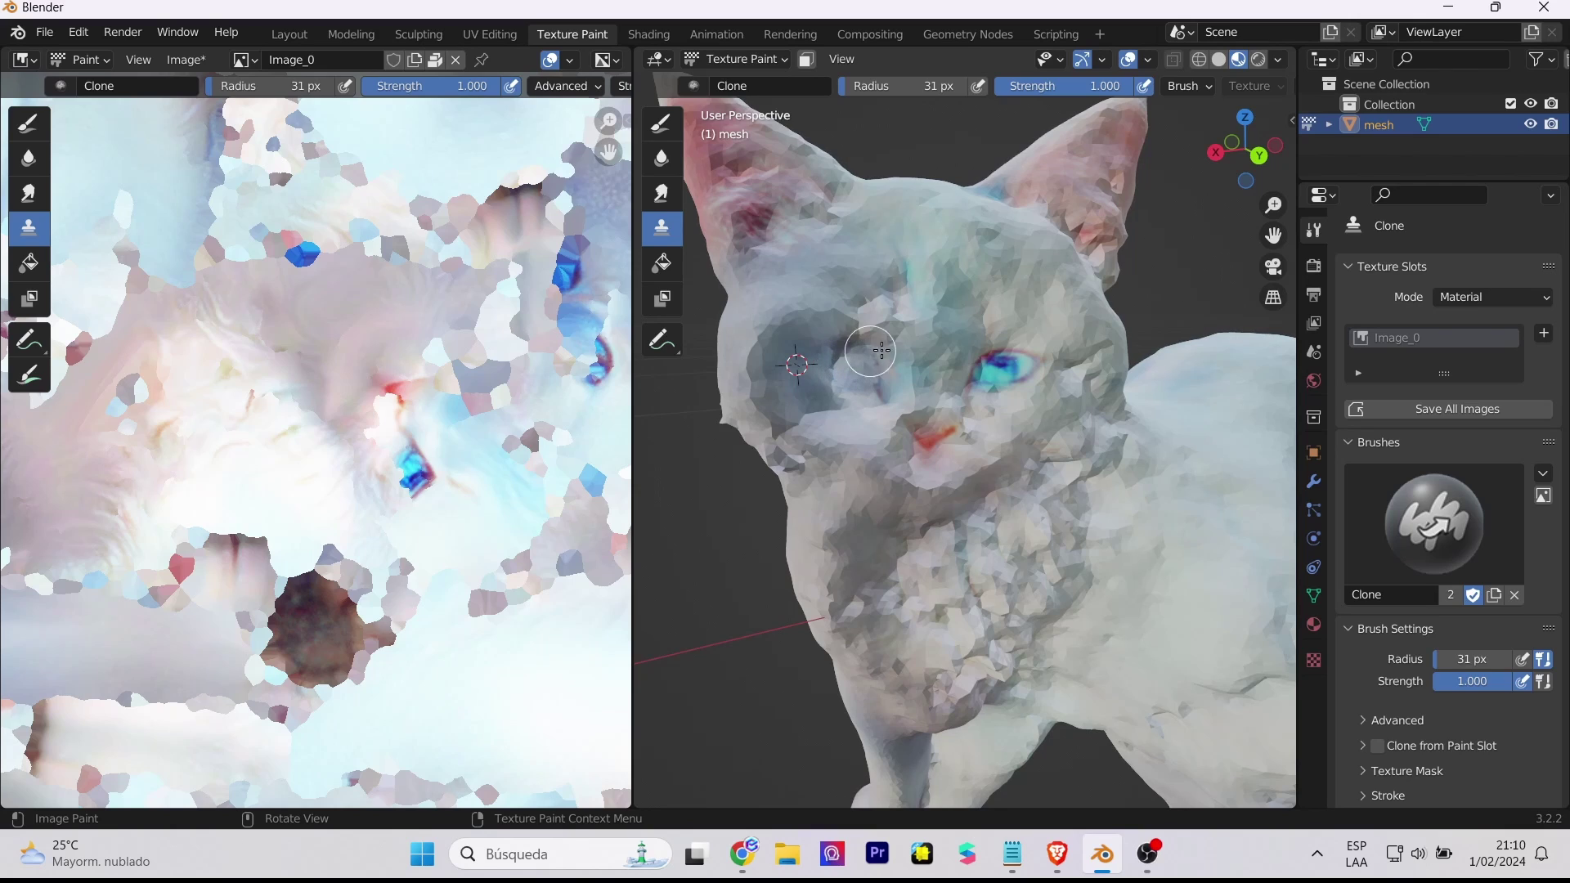
ctrl+click(1012, 321)
mouse_move(1001, 344)
mouse_down()
mouse_move(985, 369)
mouse_move(1005, 369)
mouse_move(931, 435)
mouse_up()
ctrl+click(940, 389)
- Zoom out and orbit around the cat to check the repainted face from another side
scroll(913, 428, down, 5)
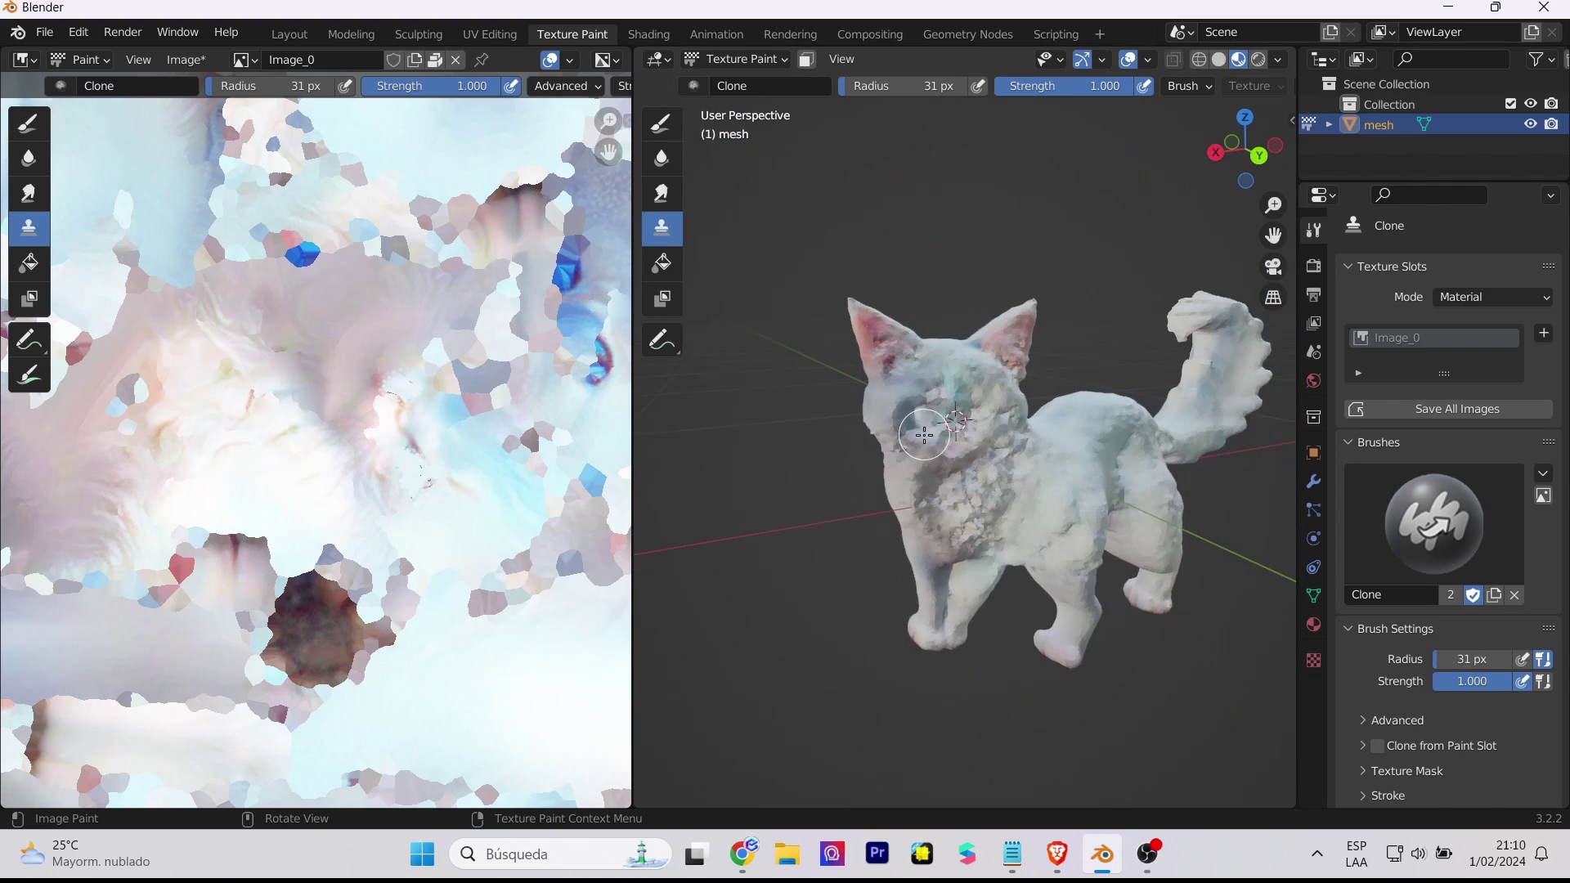
scroll(931, 409, up, 6)
scroll(950, 394, down, 1)
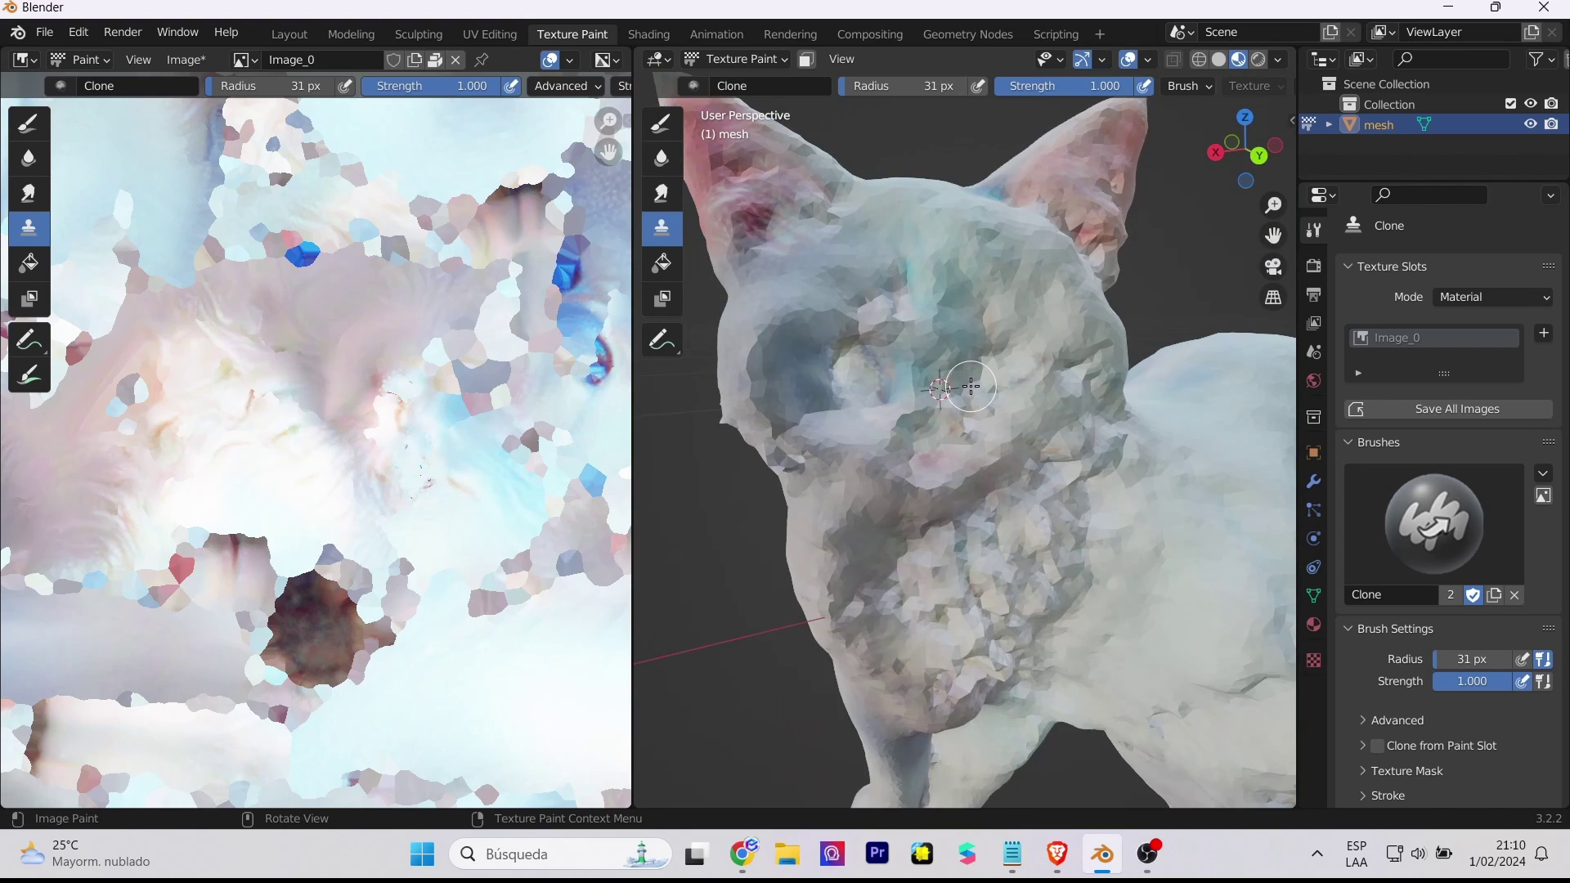
scroll(971, 386, down, 5)
mouse_move(971, 386)
mouse_down()
mouse_move(1126, 387)
mouse_move(903, 442)
mouse_move(1162, 443)
mouse_move(1122, 480)
mouse_up()
scroll(1161, 443, up, 3)
scroll(1162, 443, up, 2)
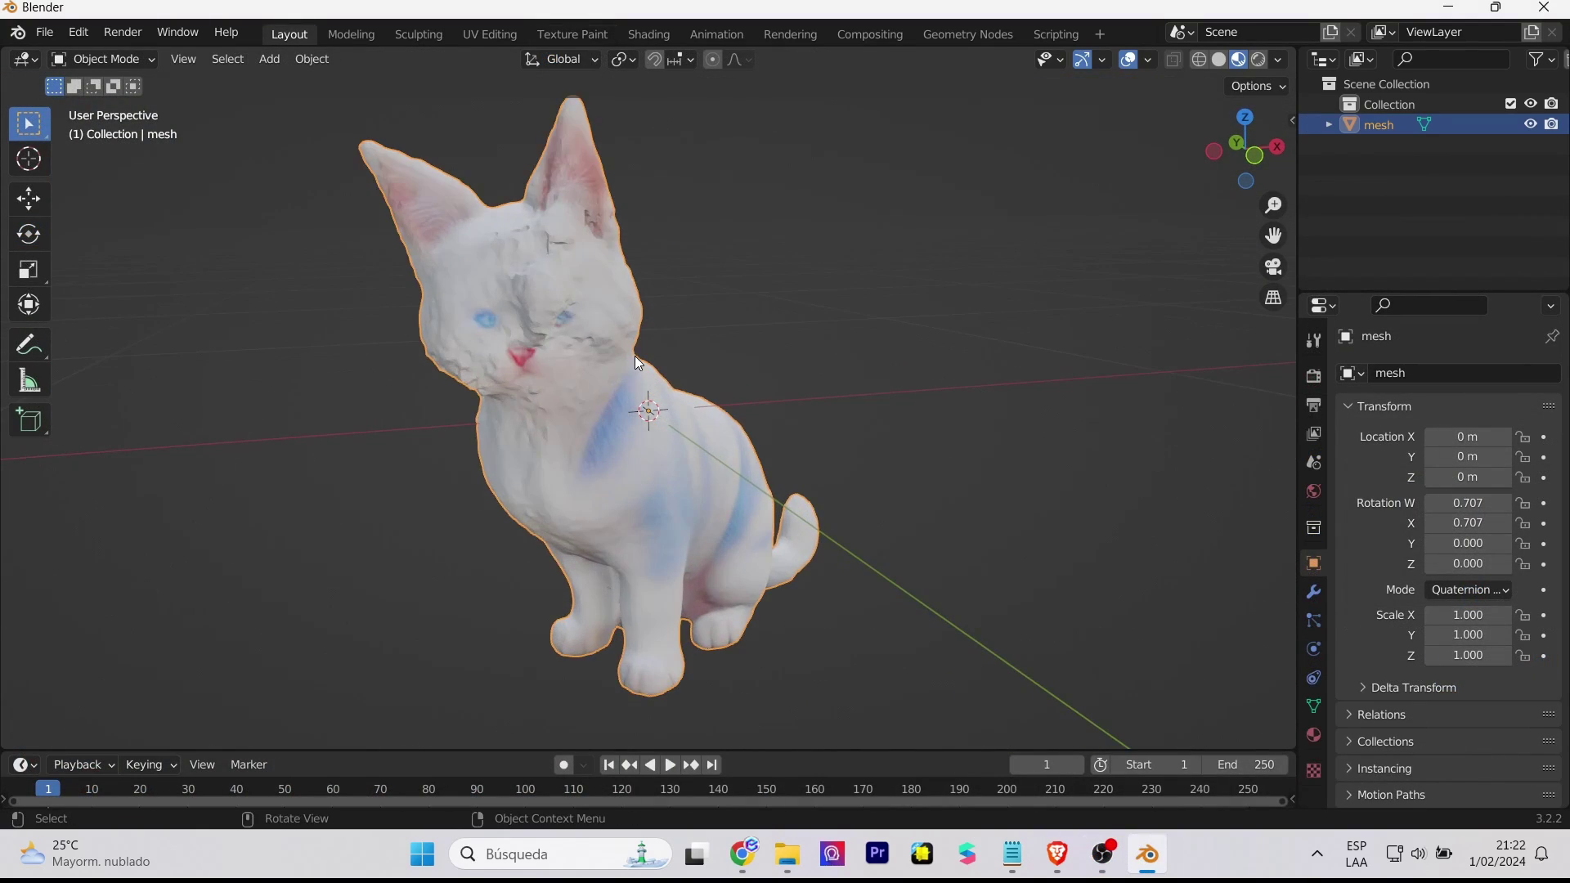
mouse_move(639, 363)
mouse_down()
mouse_move(528, 459)
mouse_move(302, 448)
mouse_up()
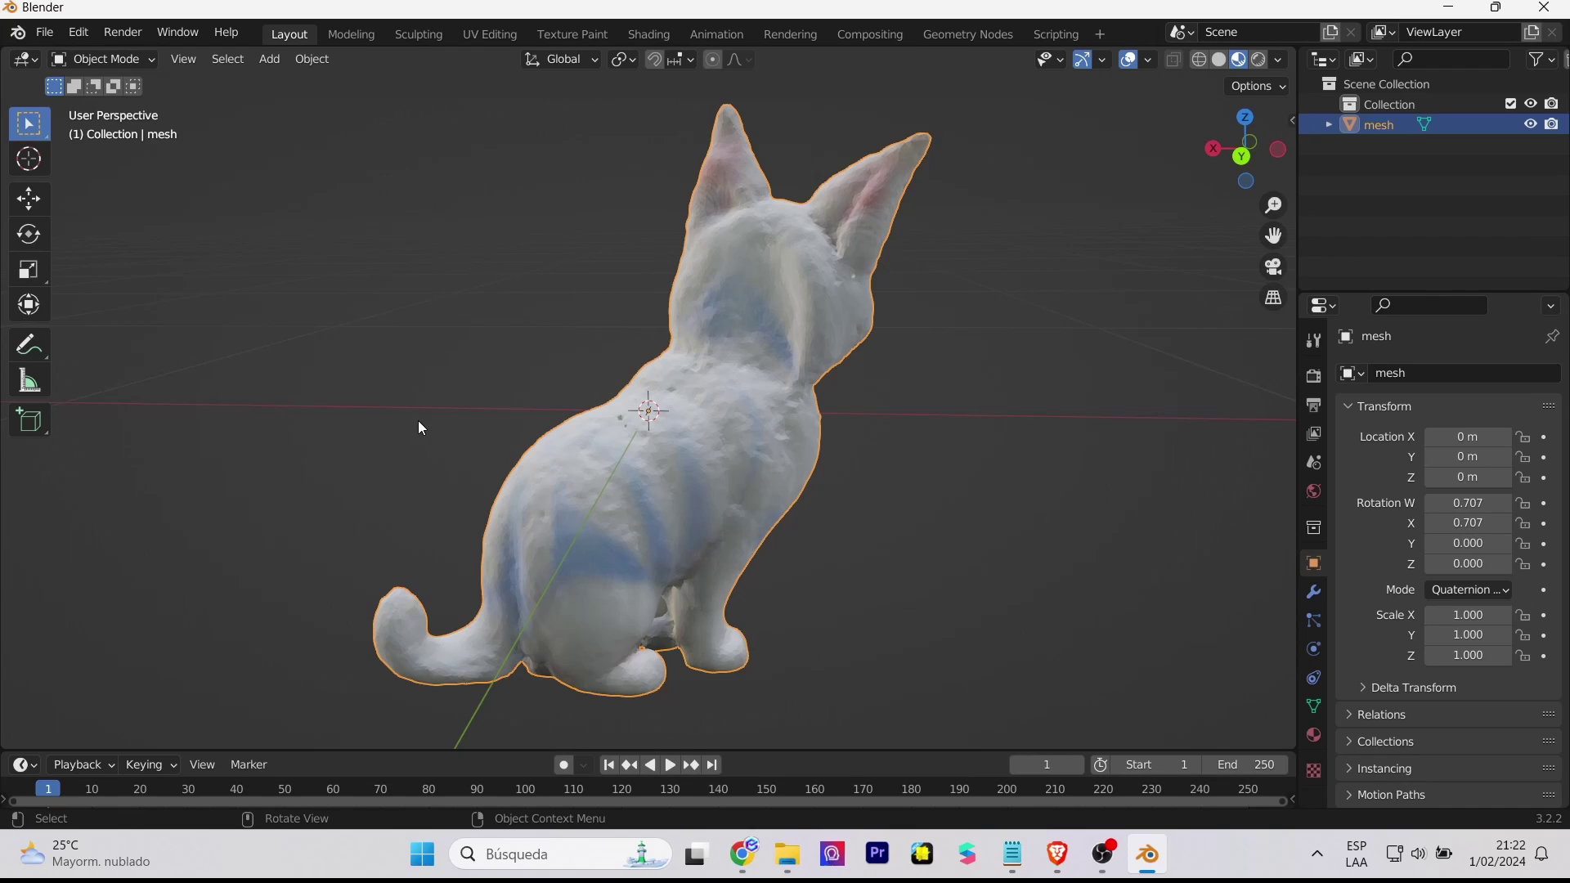
mouse_move(421, 429)
mouse_down()
mouse_move(741, 319)
mouse_move(775, 323)
mouse_up()
scroll(754, 326, up, 2)
scroll(736, 323, up, 1)
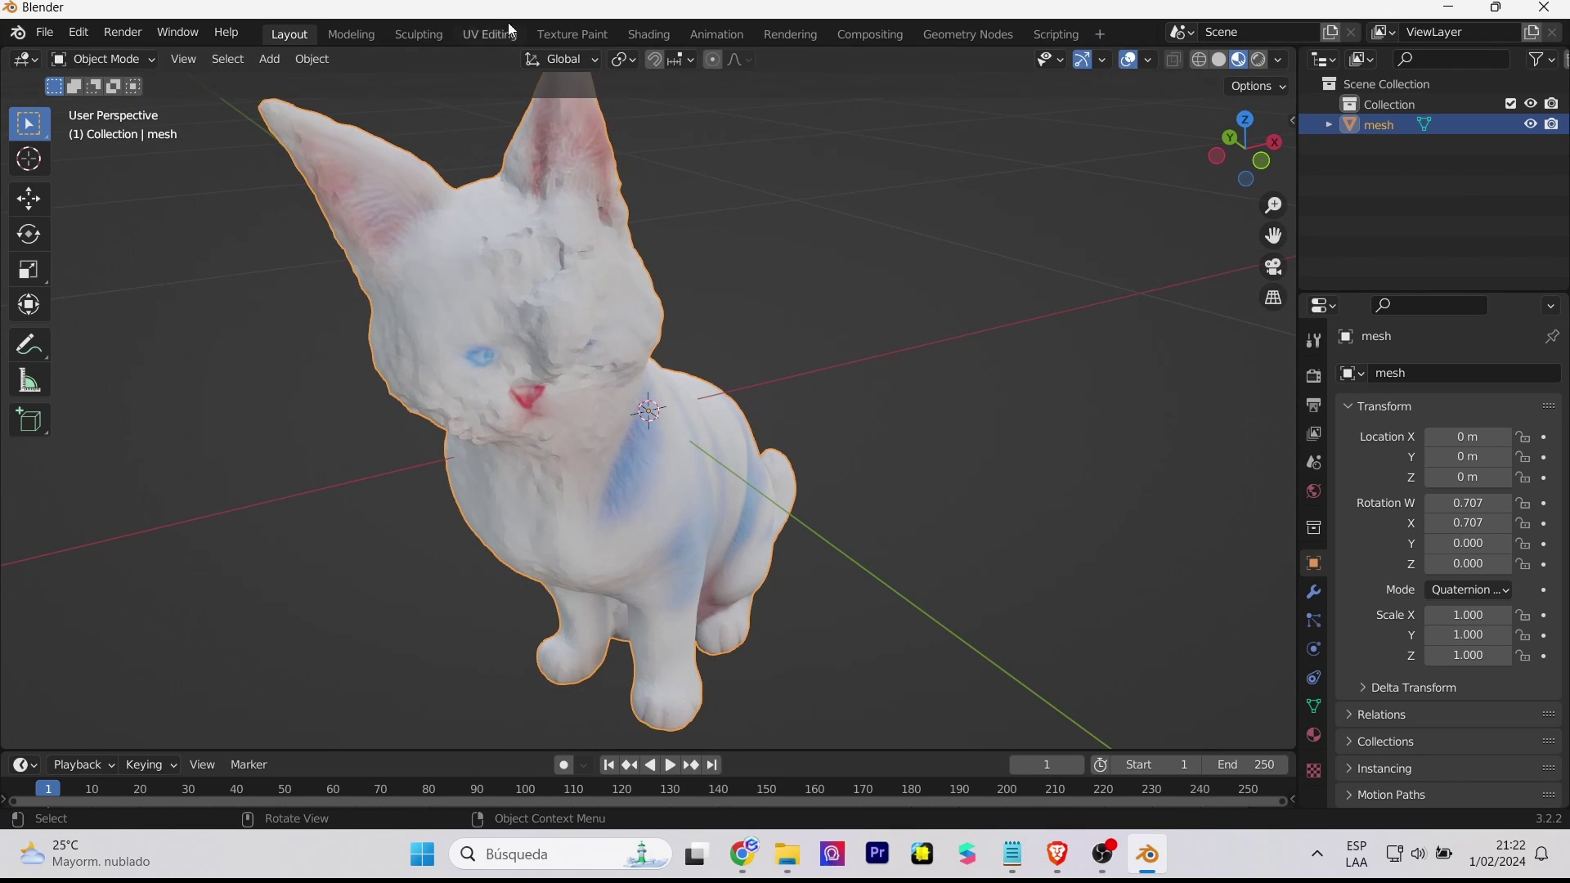
- In Sculpting, pick the Flatten brush, show Material Preview, and set the brush radius to 178 px
click(414, 35)
scroll(630, 368, up, 2)
scroll(507, 335, up, 3)
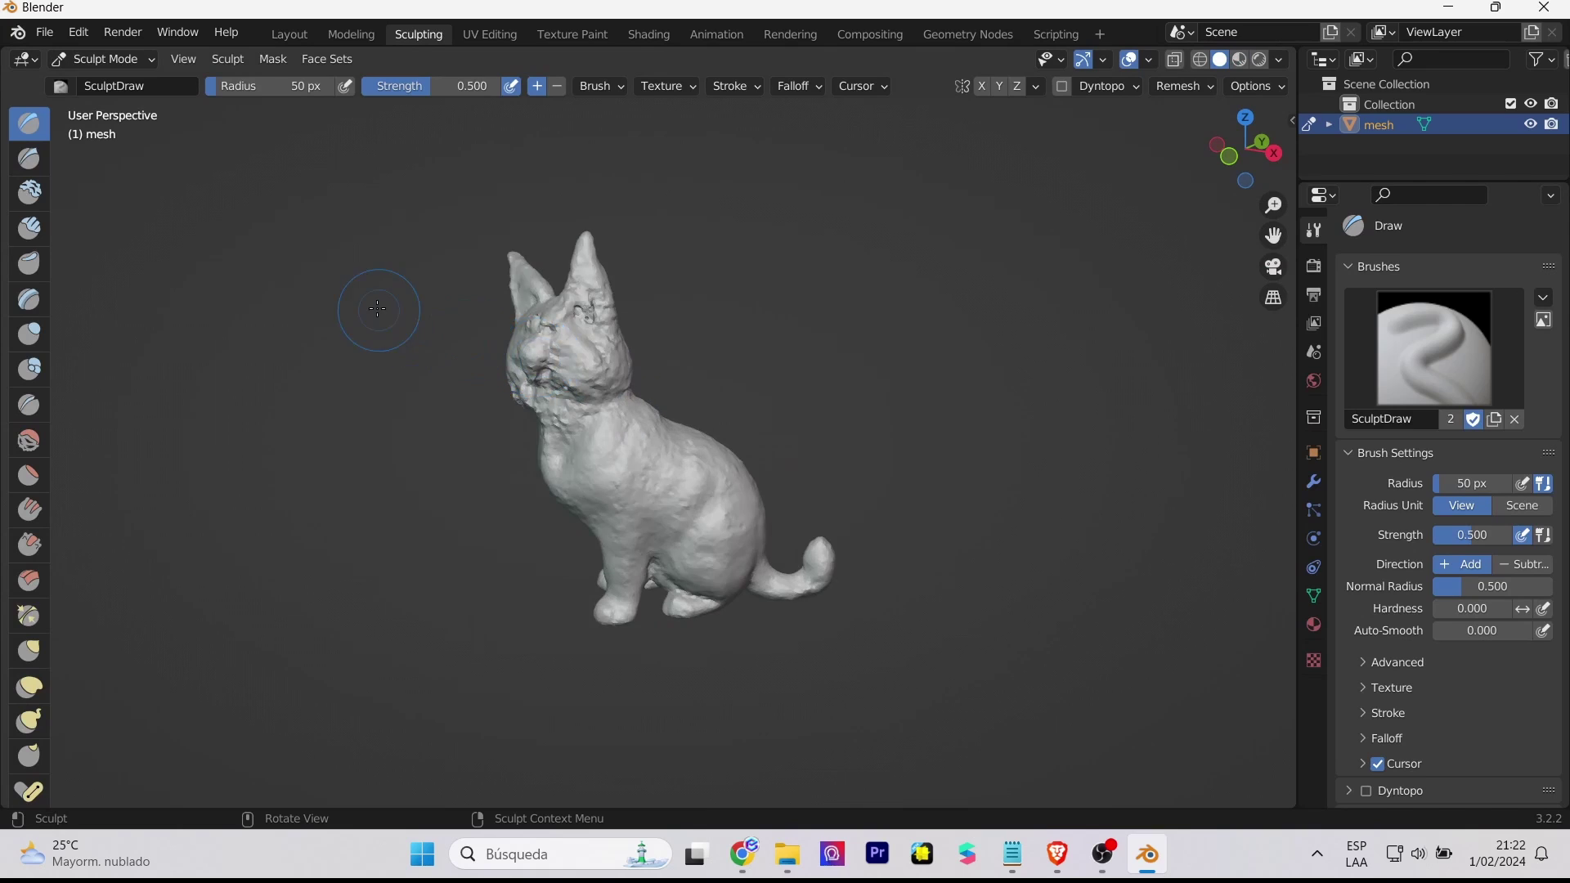
mouse_move(379, 308)
mouse_down()
mouse_move(472, 312)
mouse_move(379, 315)
mouse_up()
scroll(368, 315, up, 2)
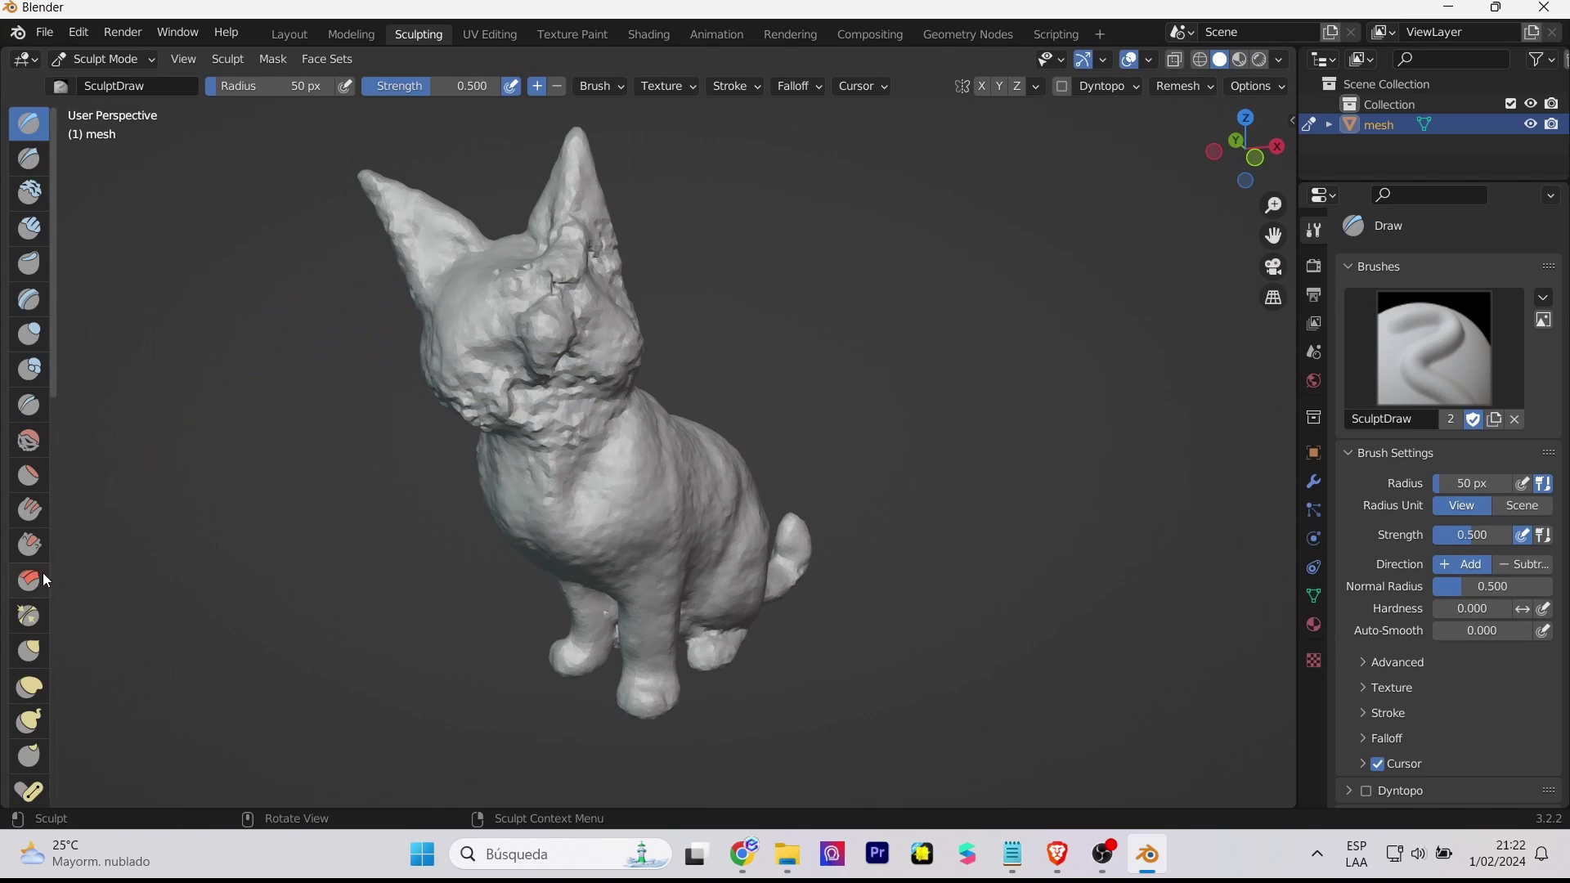
click(27, 478)
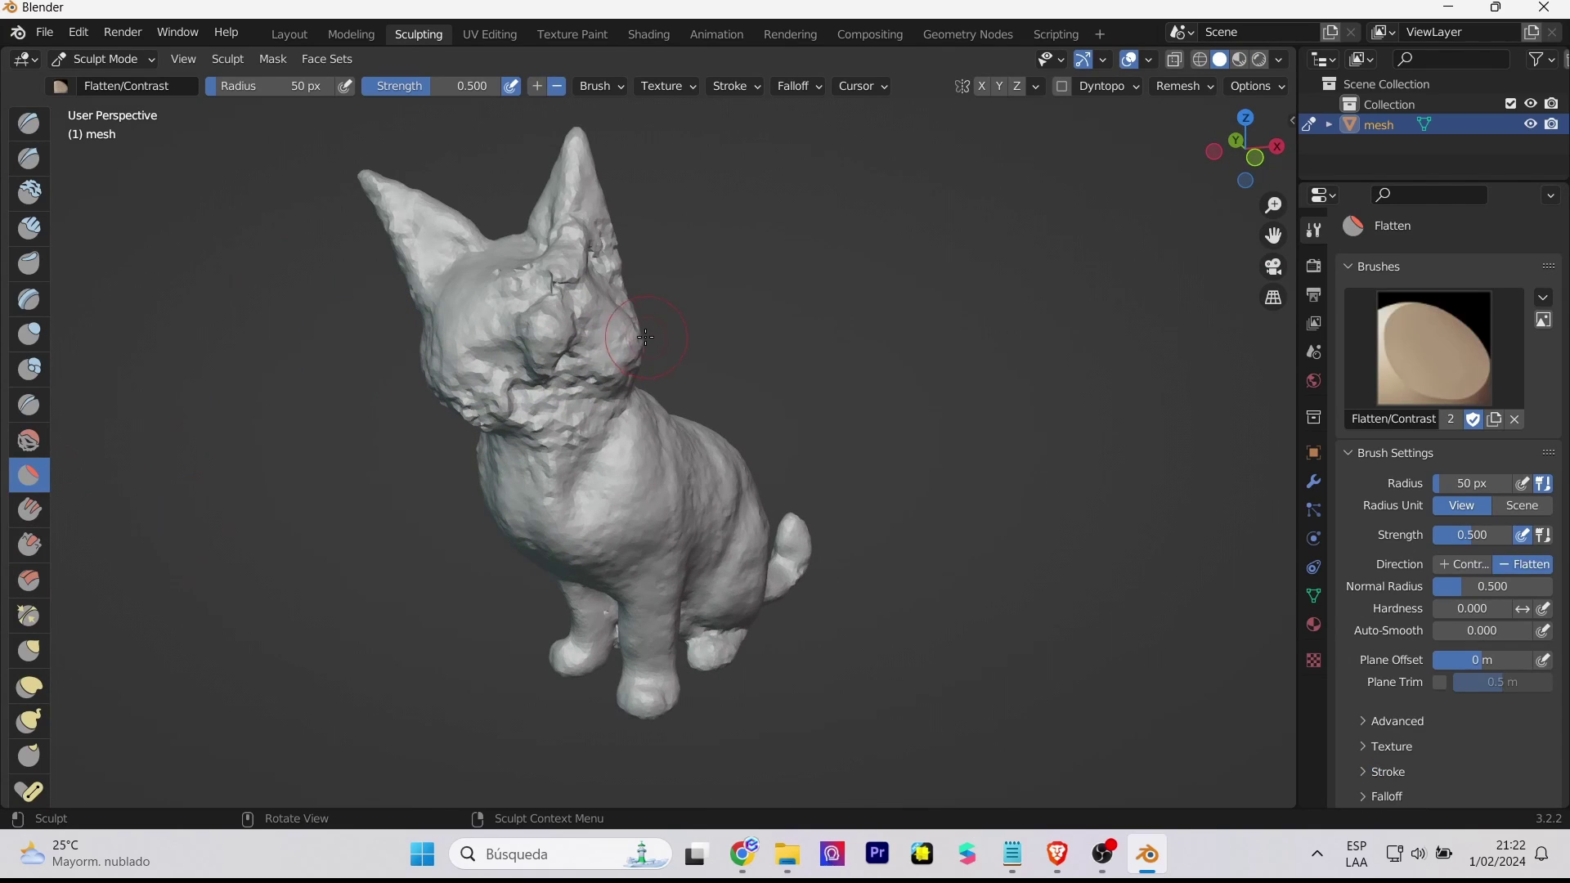
click(1239, 59)
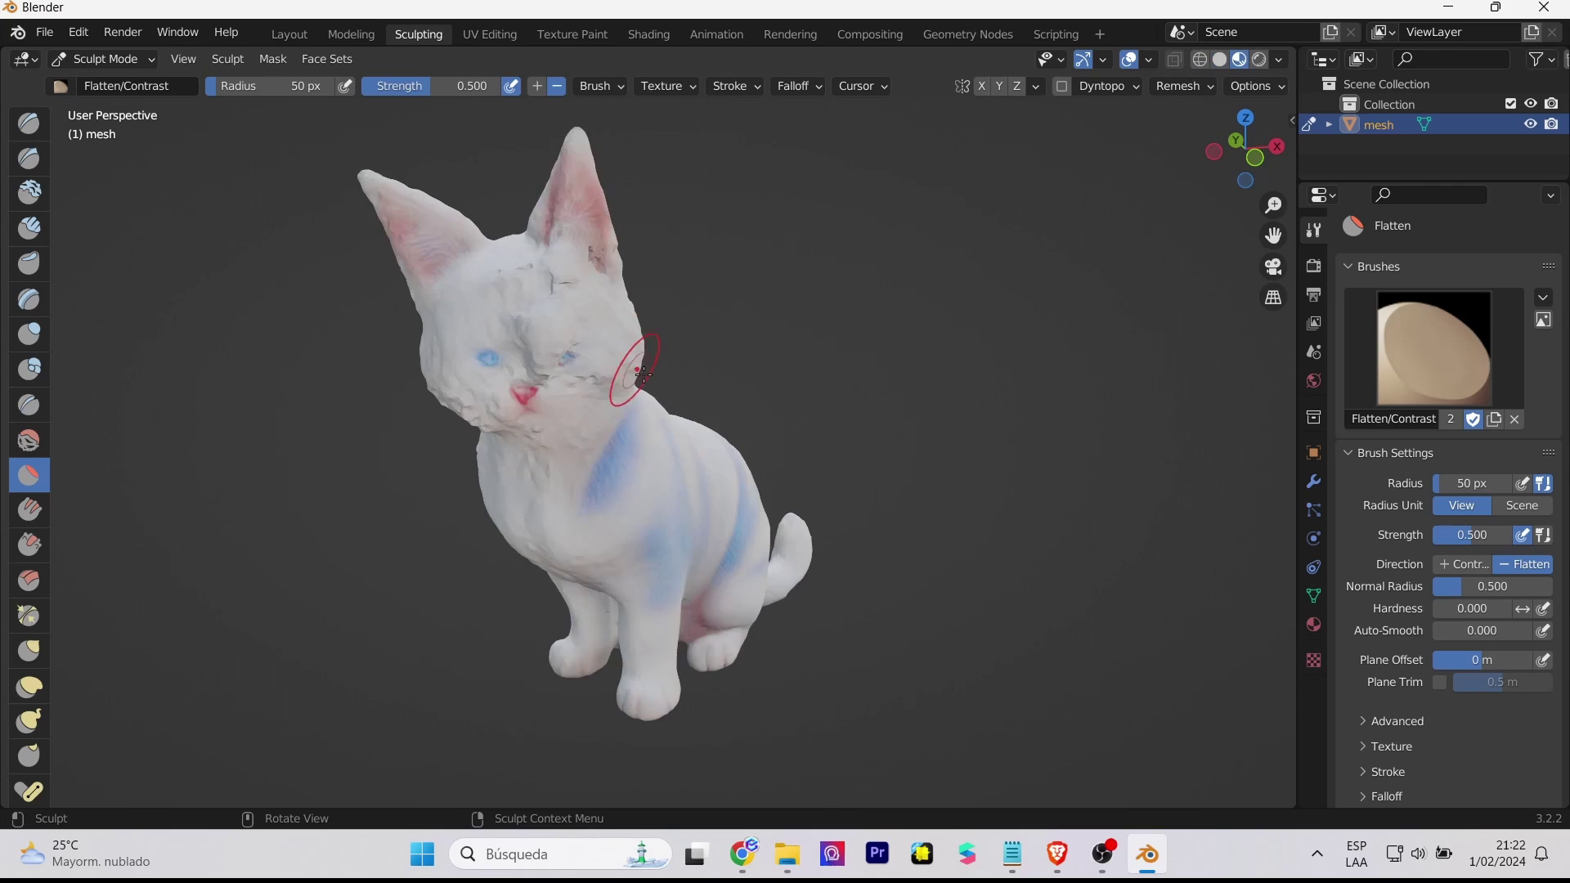
drag(226, 92, 327, 91)
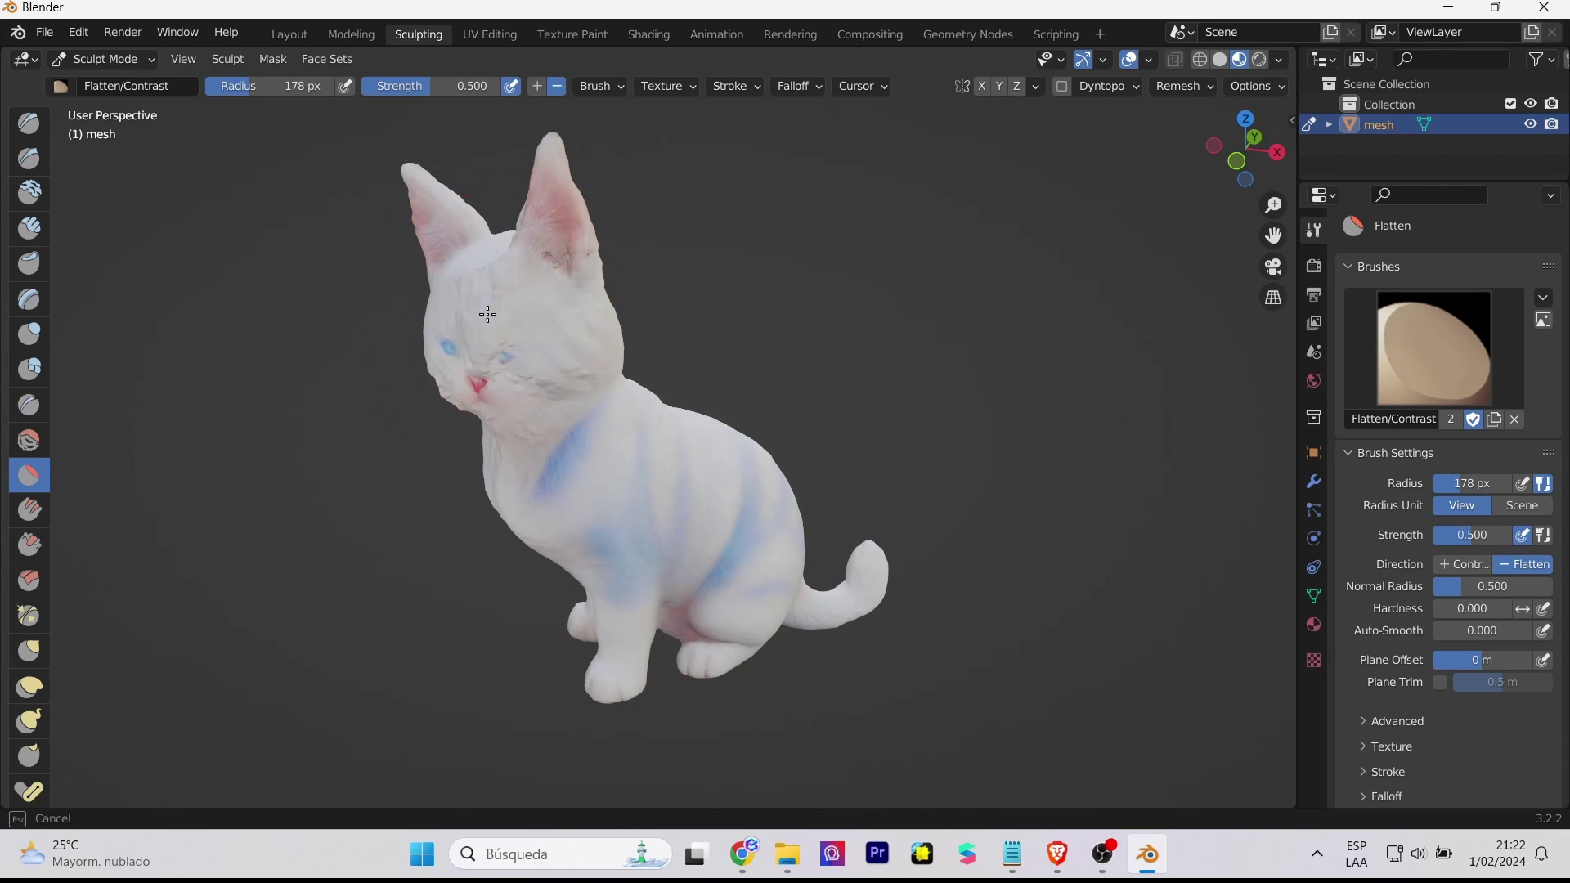
- View the cat from several angles, choose Smooth then Inflate/Deflate, and return to Texture Paint
drag(483, 315, 738, 339)
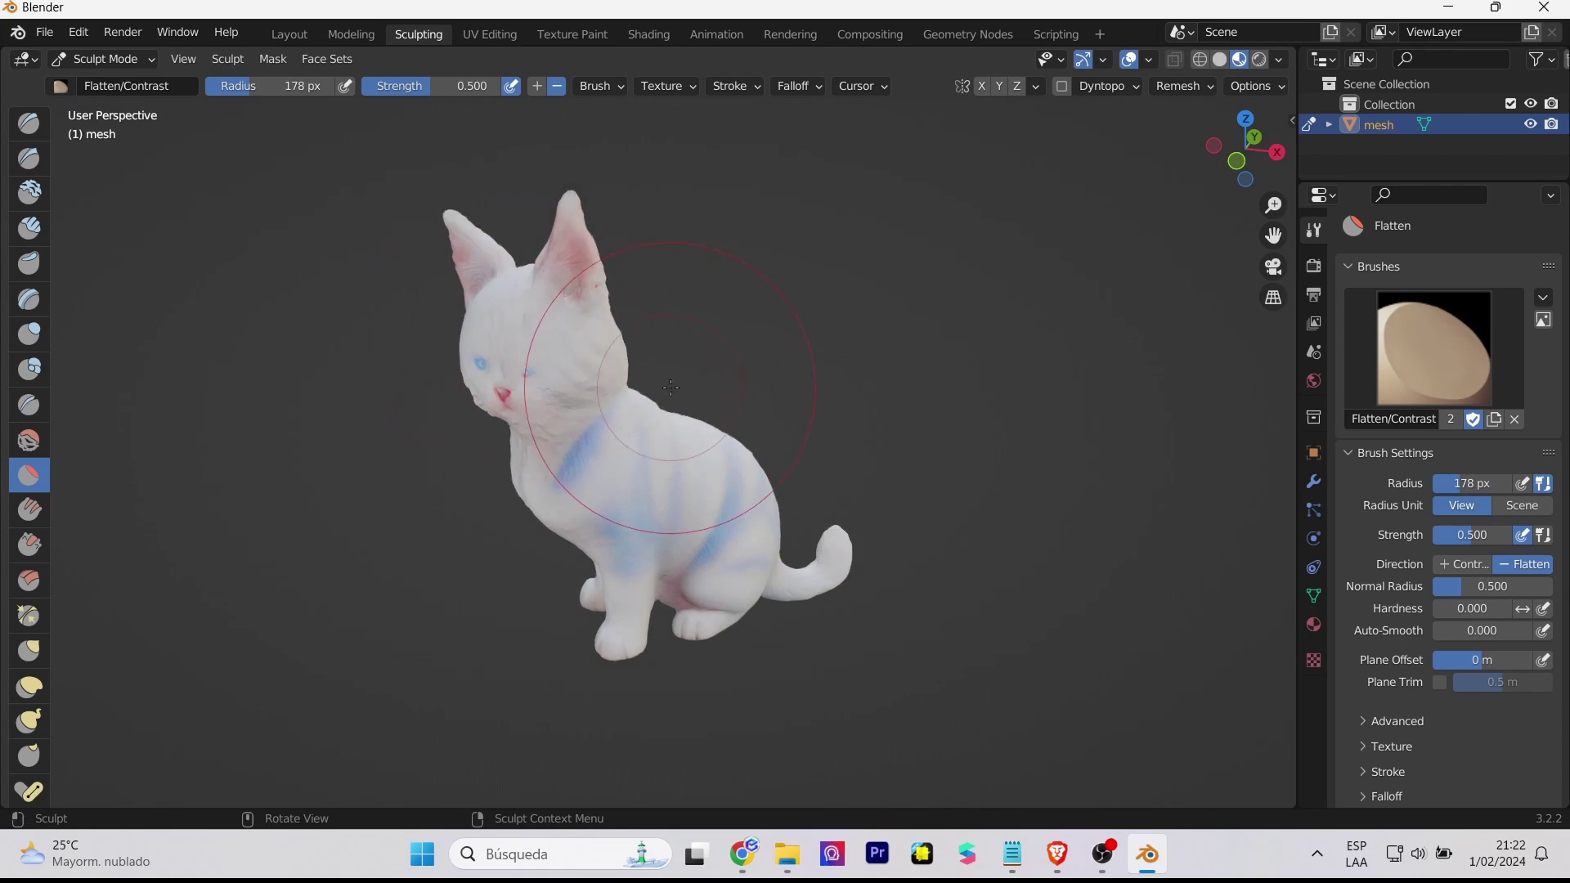
scroll(442, 270, up, 4)
mouse_move(368, 305)
mouse_down()
mouse_move(467, 331)
mouse_move(374, 350)
mouse_move(413, 175)
mouse_move(955, 345)
mouse_move(929, 353)
mouse_up()
scroll(414, 175, down, 3)
scroll(955, 344, up, 4)
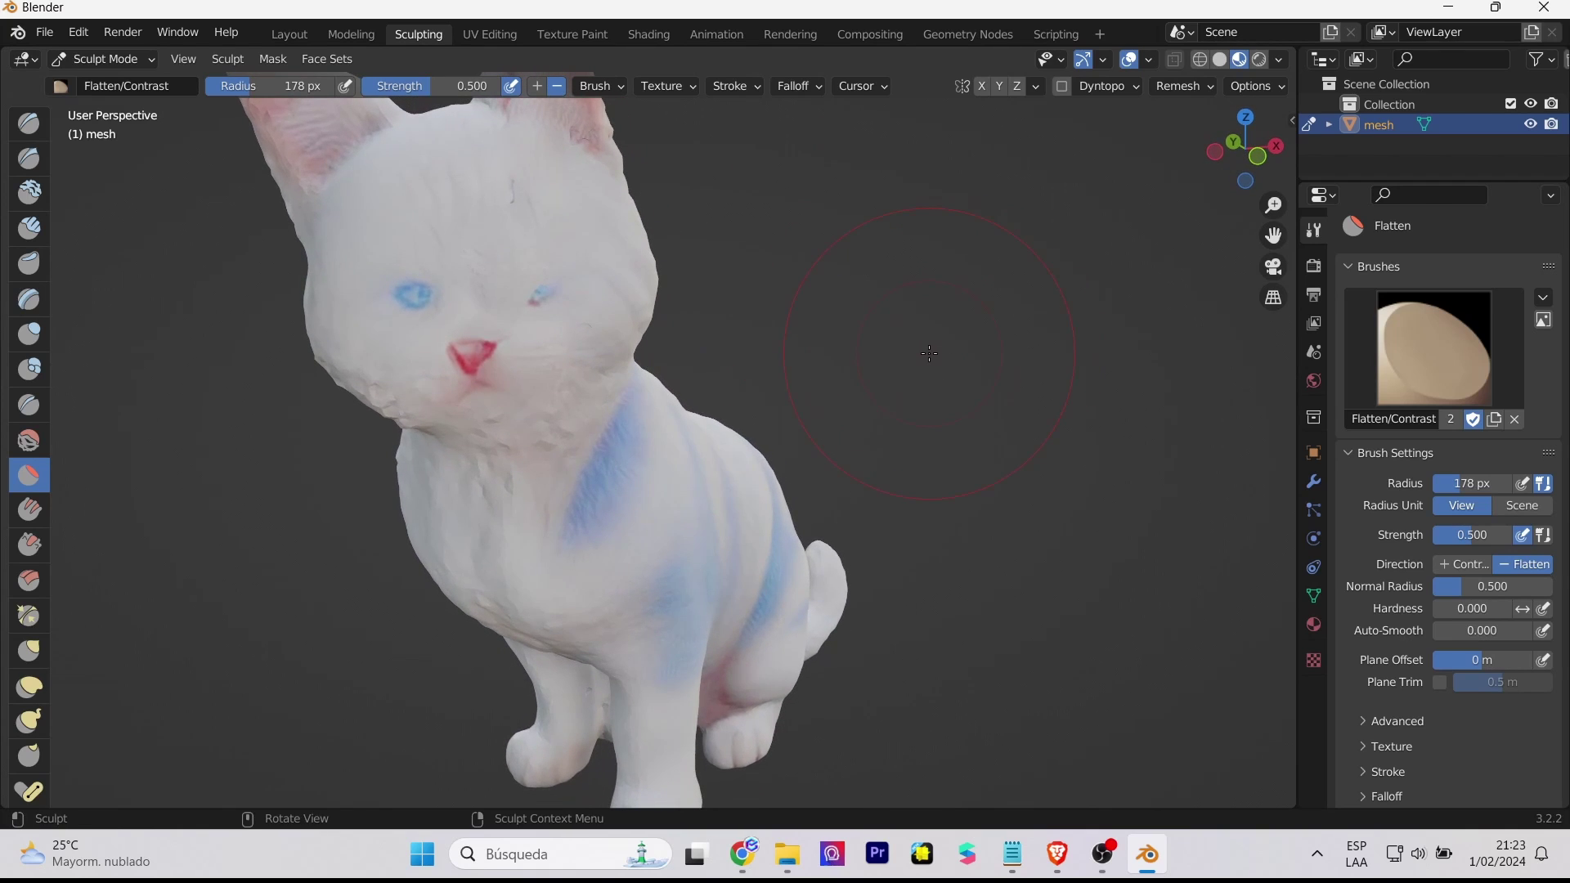
scroll(932, 375, down, 2)
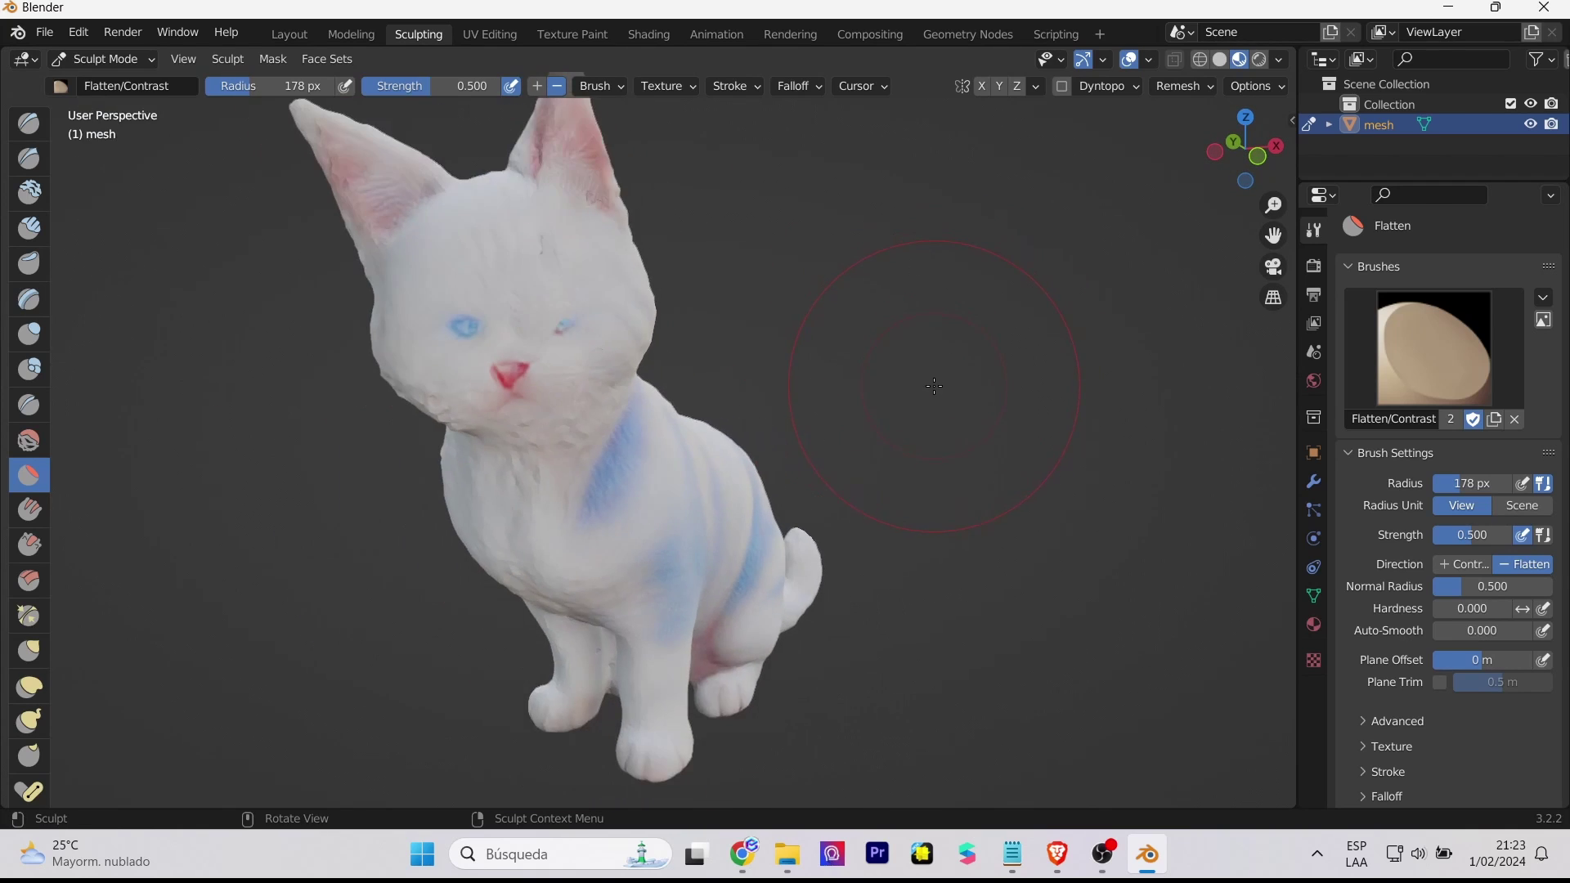
mouse_move(932, 375)
mouse_down()
mouse_move(418, 394)
mouse_move(827, 349)
mouse_move(764, 360)
mouse_up()
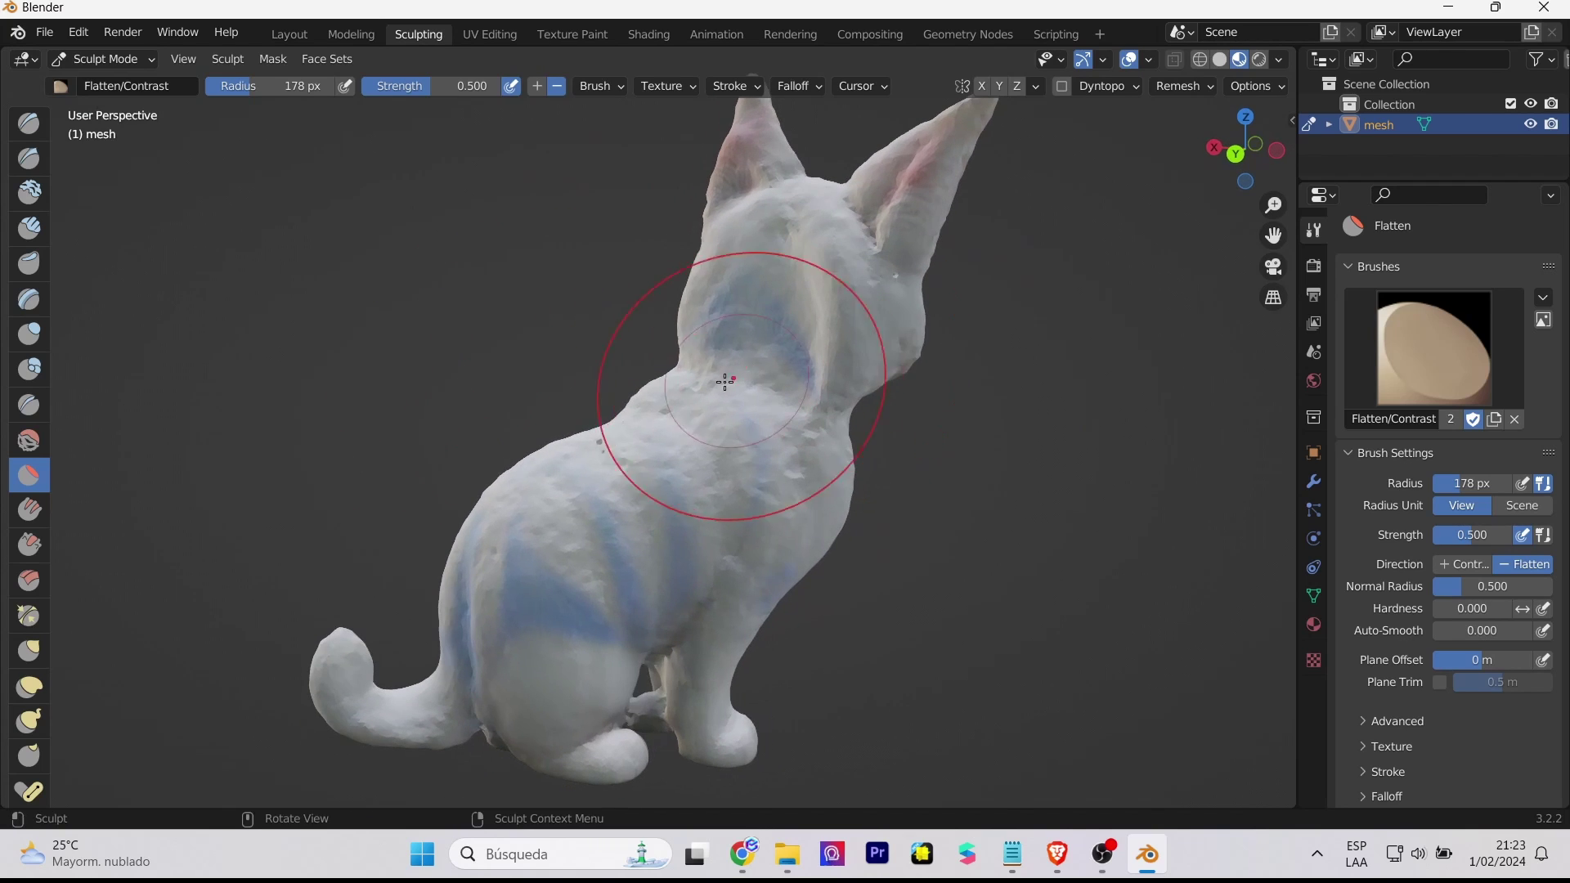
click(31, 442)
click(29, 333)
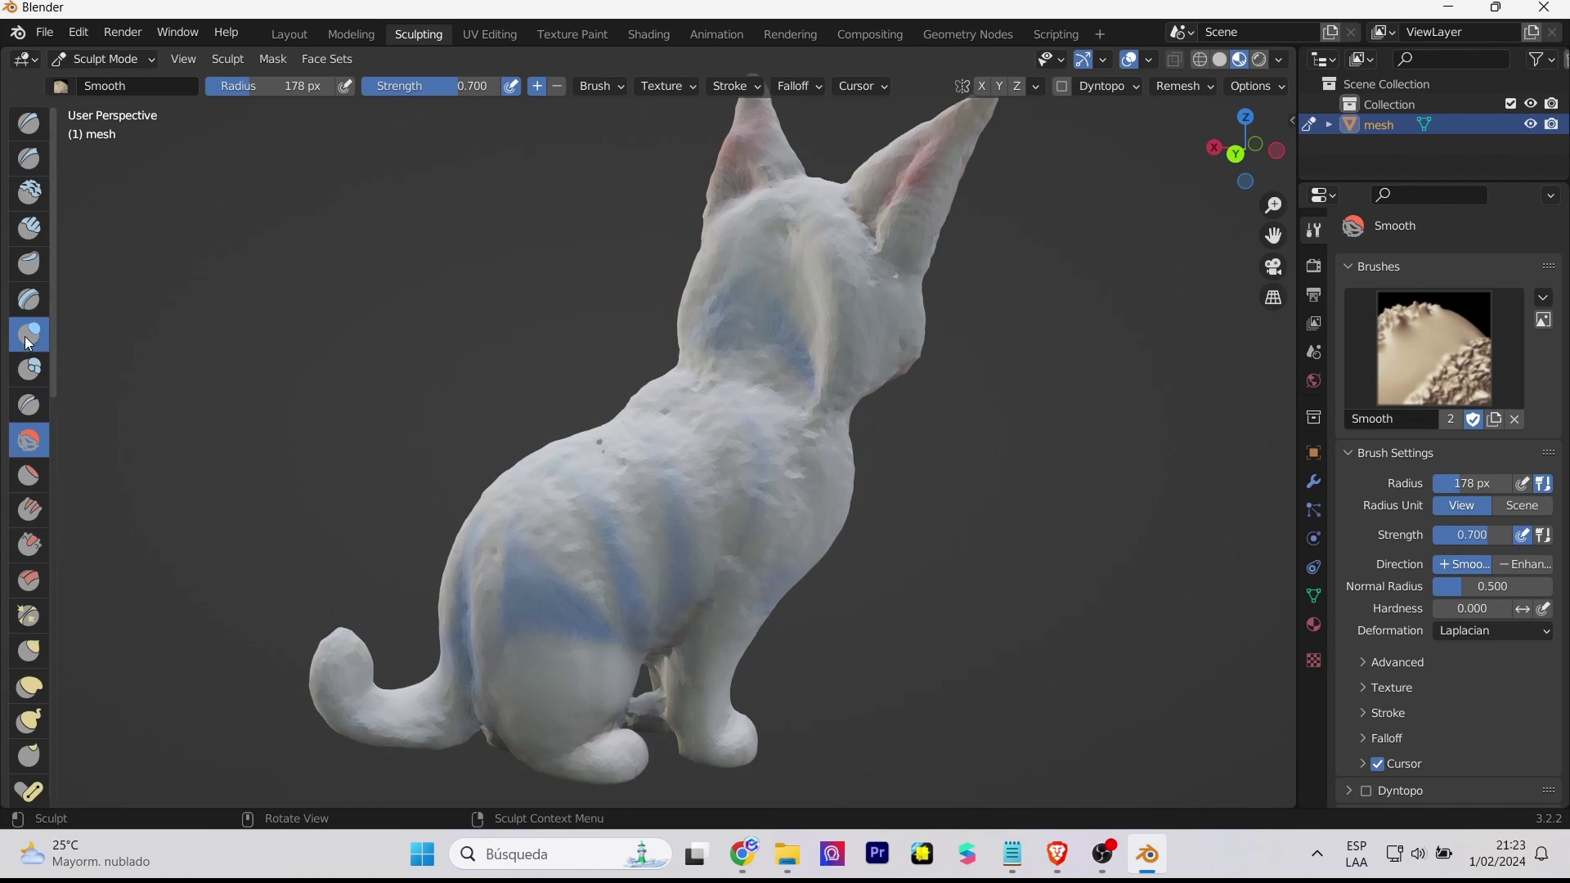
drag(753, 331, 830, 362)
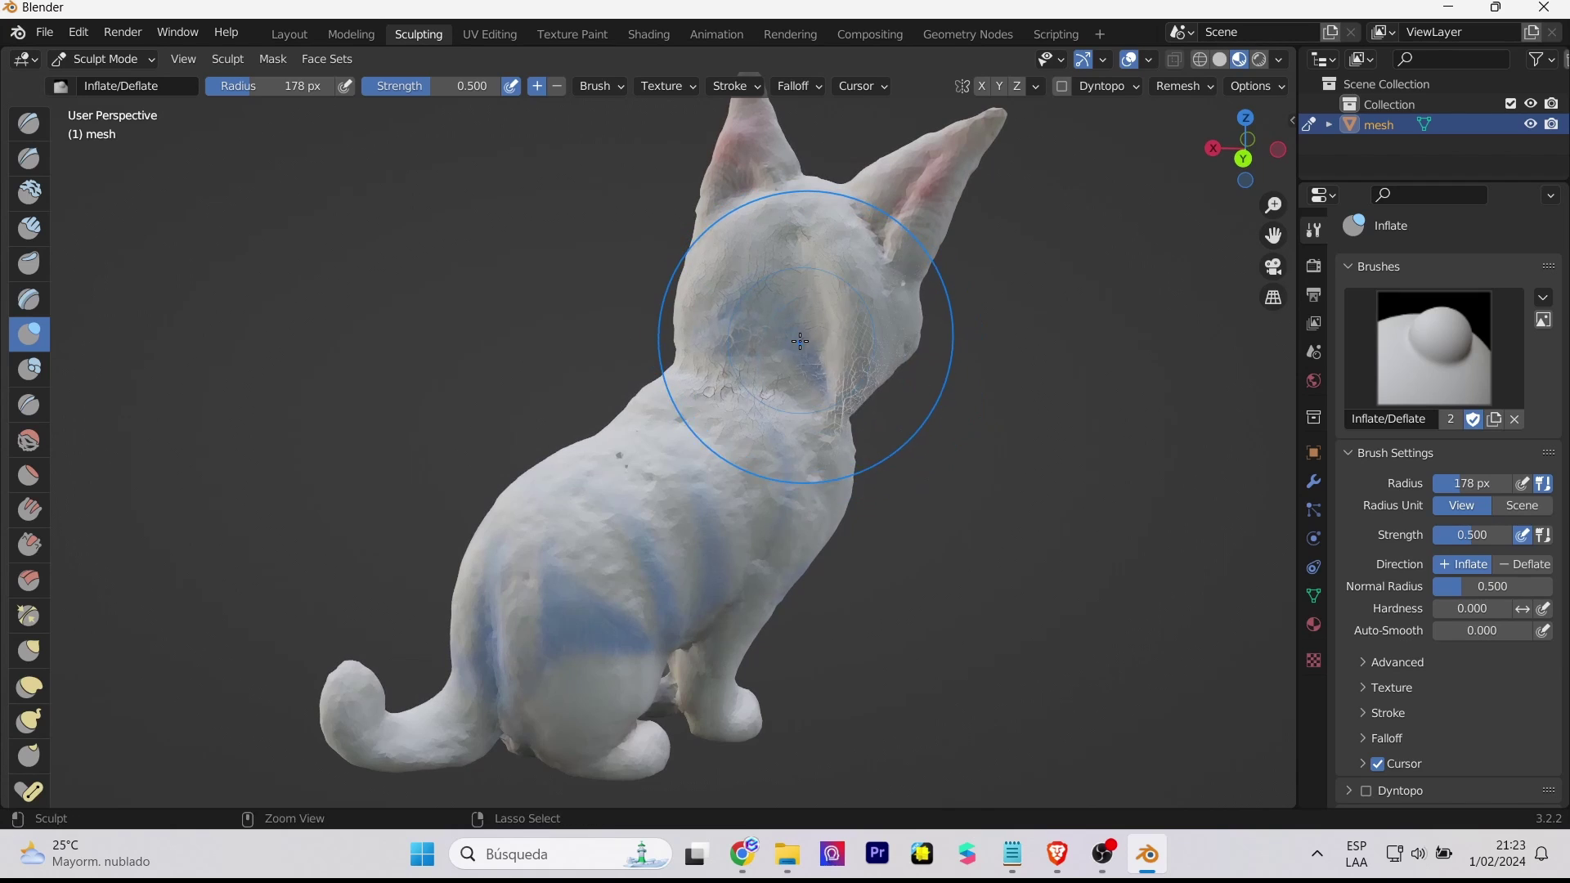
click(572, 34)
- Show the cat in Material Preview, shrink the paint brush radius, and face the cat's head
scroll(902, 395, down, 5)
scroll(902, 395, up, 2)
scroll(902, 395, up, 1)
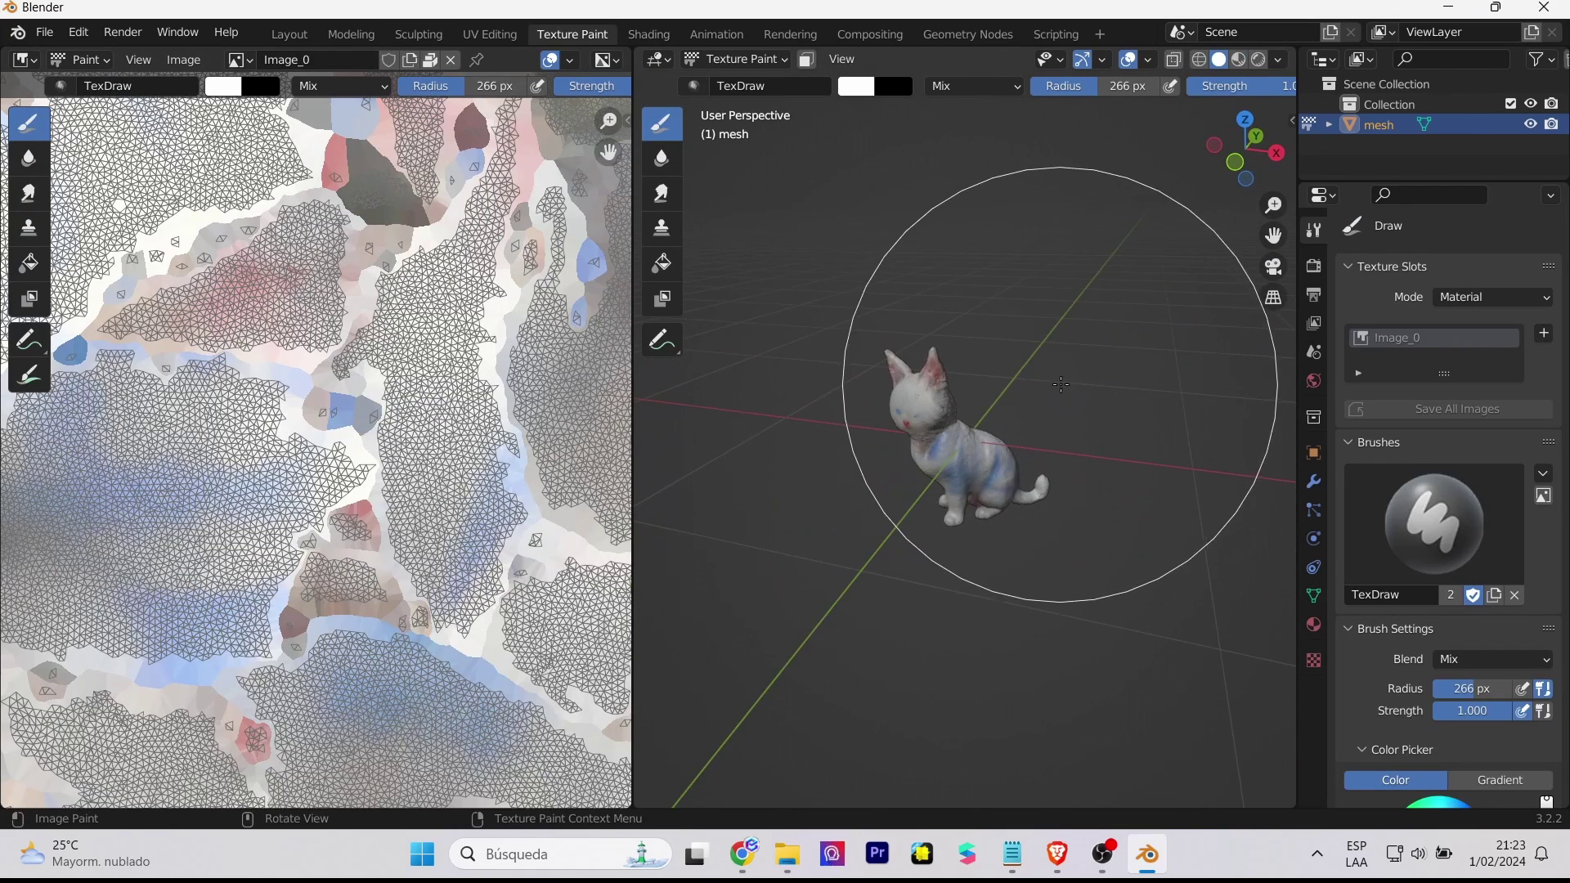
scroll(883, 385, up, 2)
scroll(851, 371, up, 2)
scroll(851, 370, up, 2)
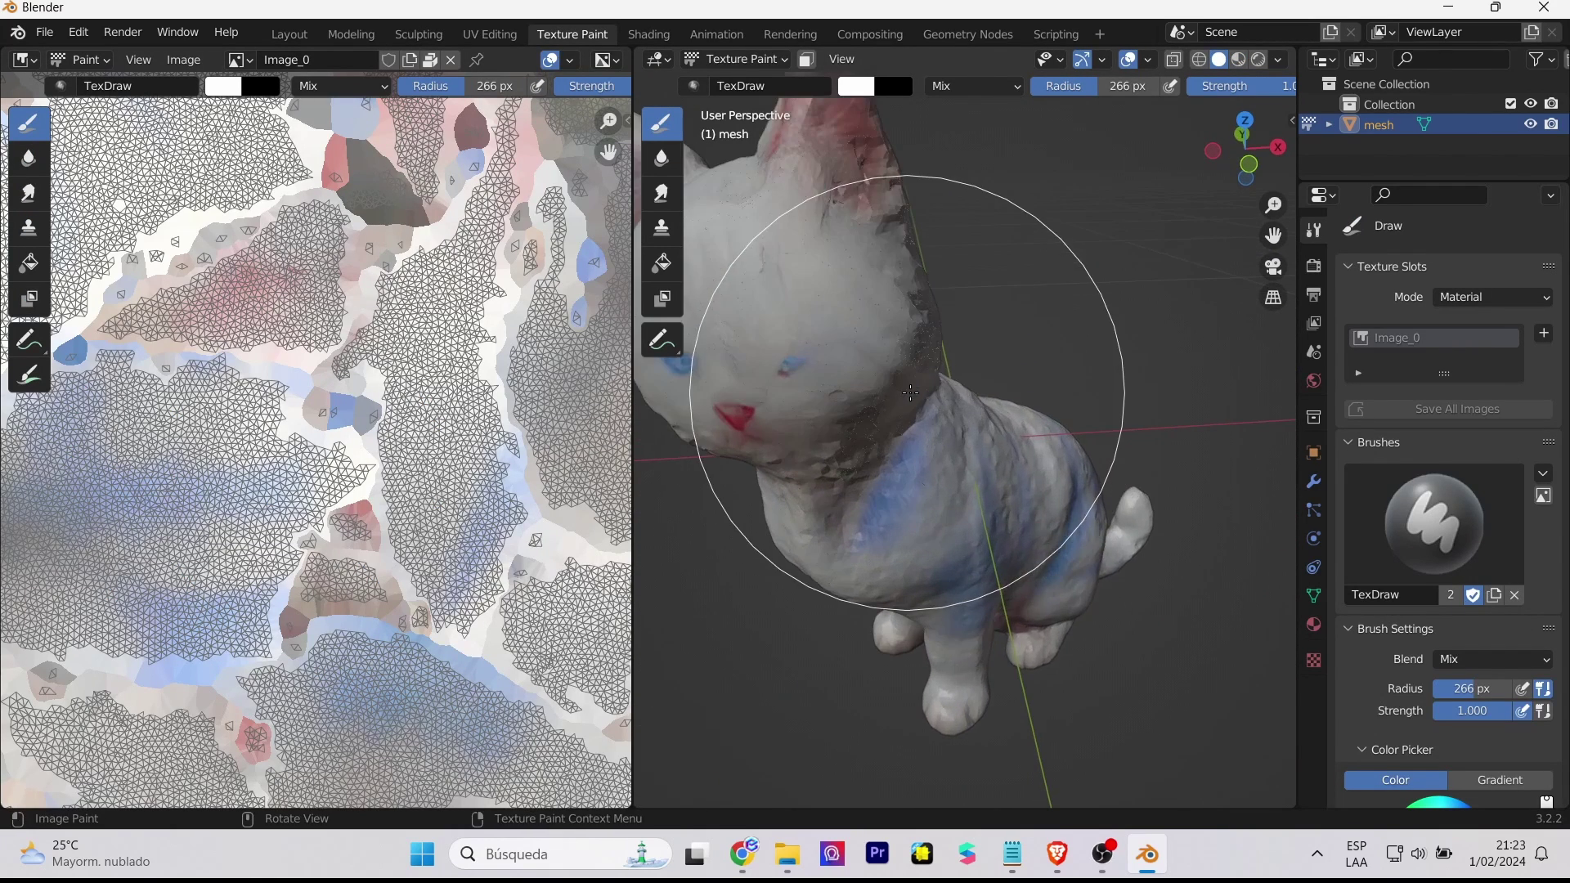
scroll(908, 368, up, 2)
click(1239, 58)
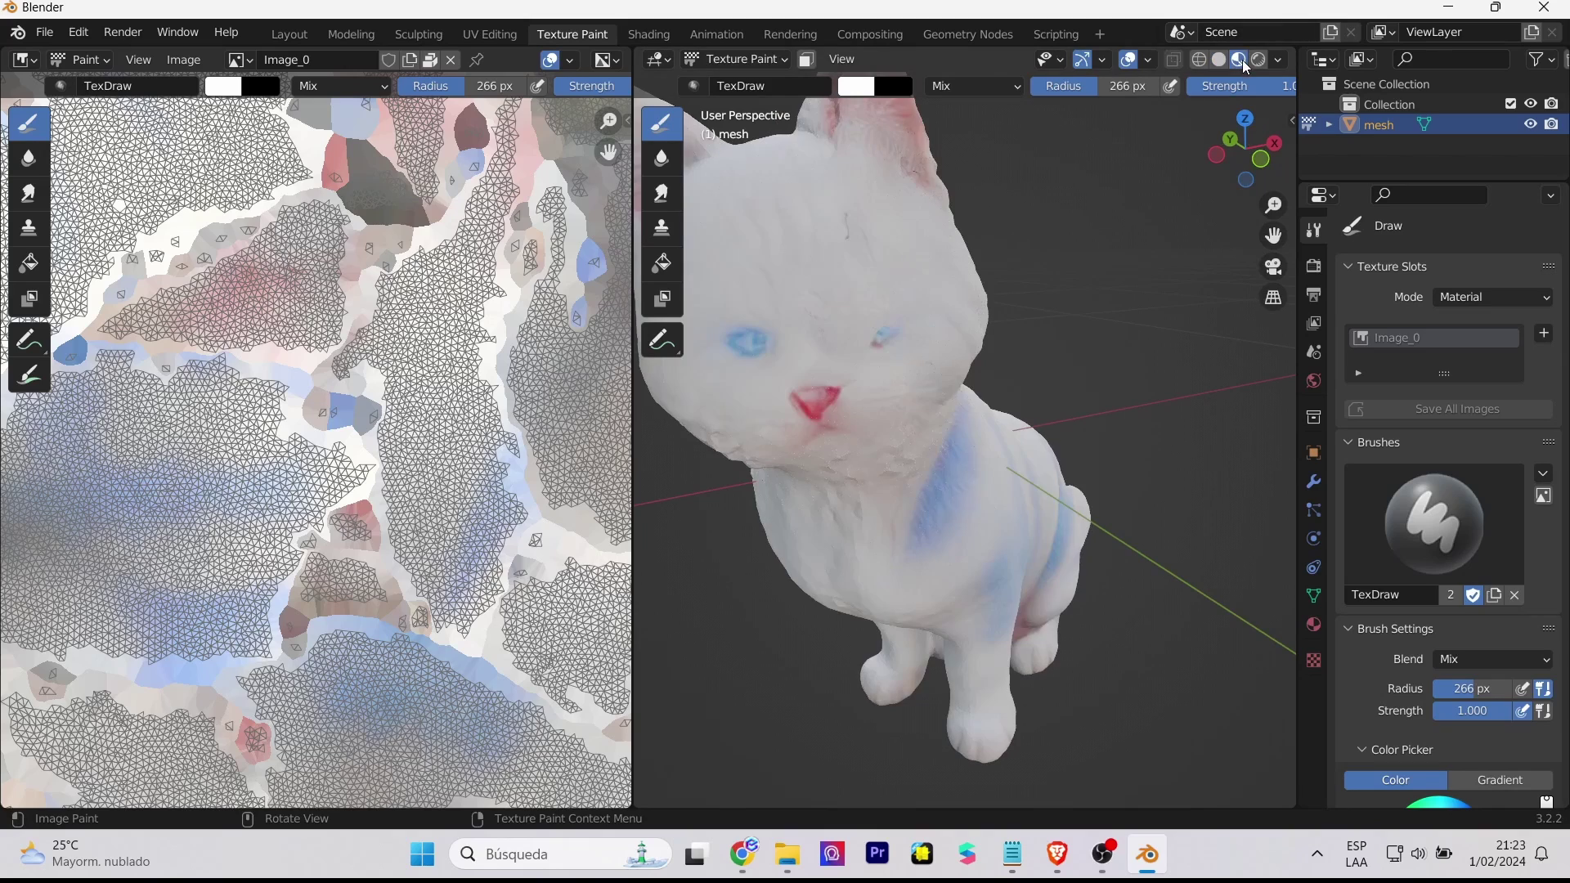
scroll(869, 360, down, 2)
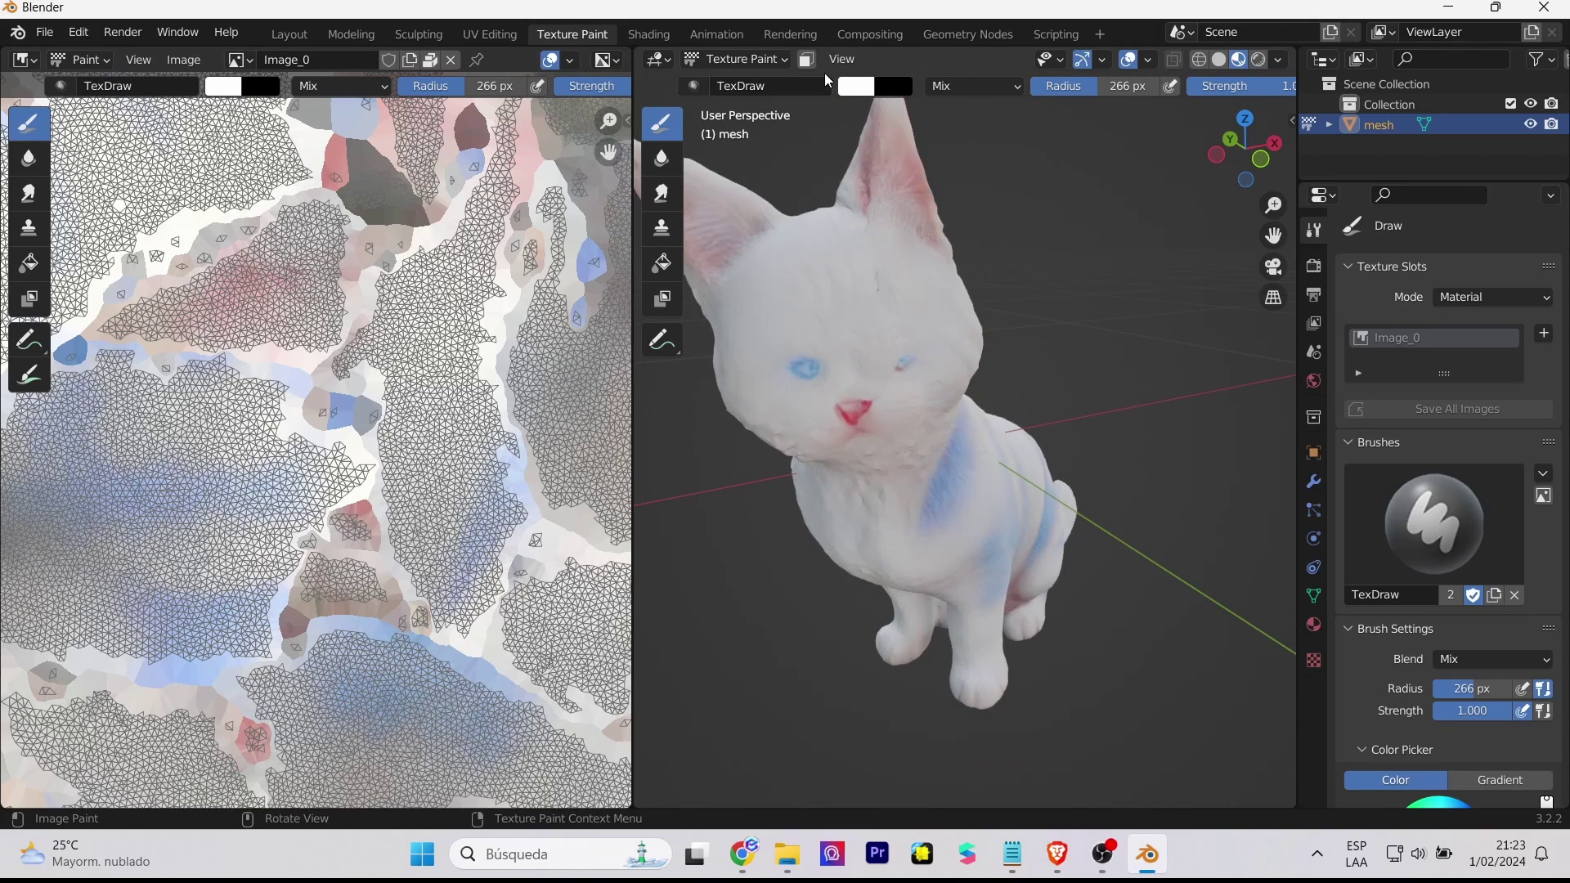
drag(1092, 96, 1036, 96)
scroll(858, 333, up, 3)
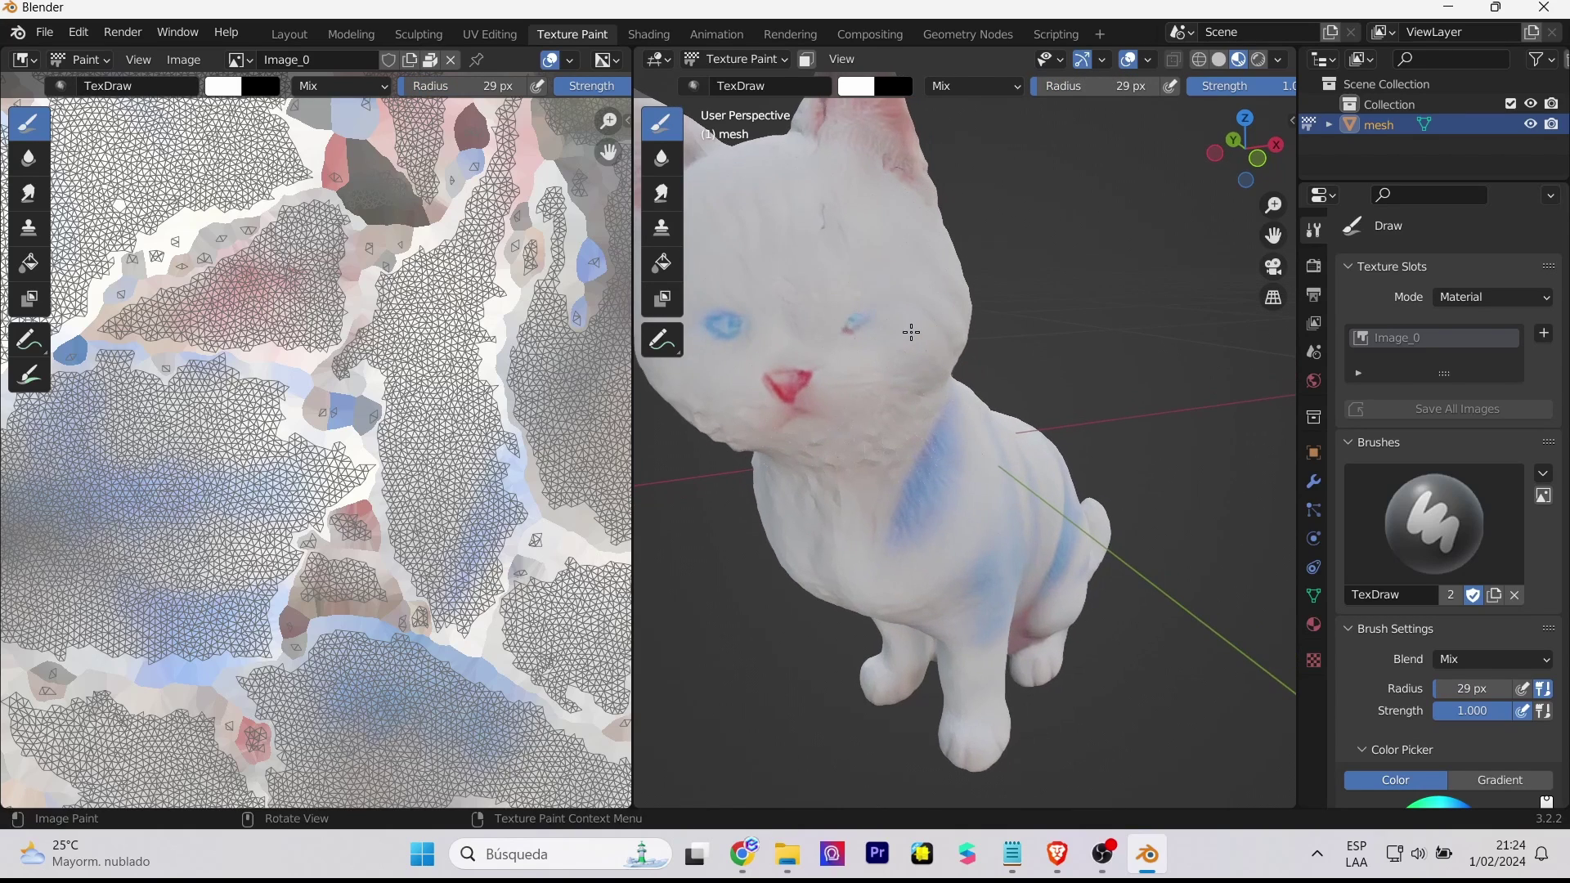
drag(1094, 361, 1051, 379)
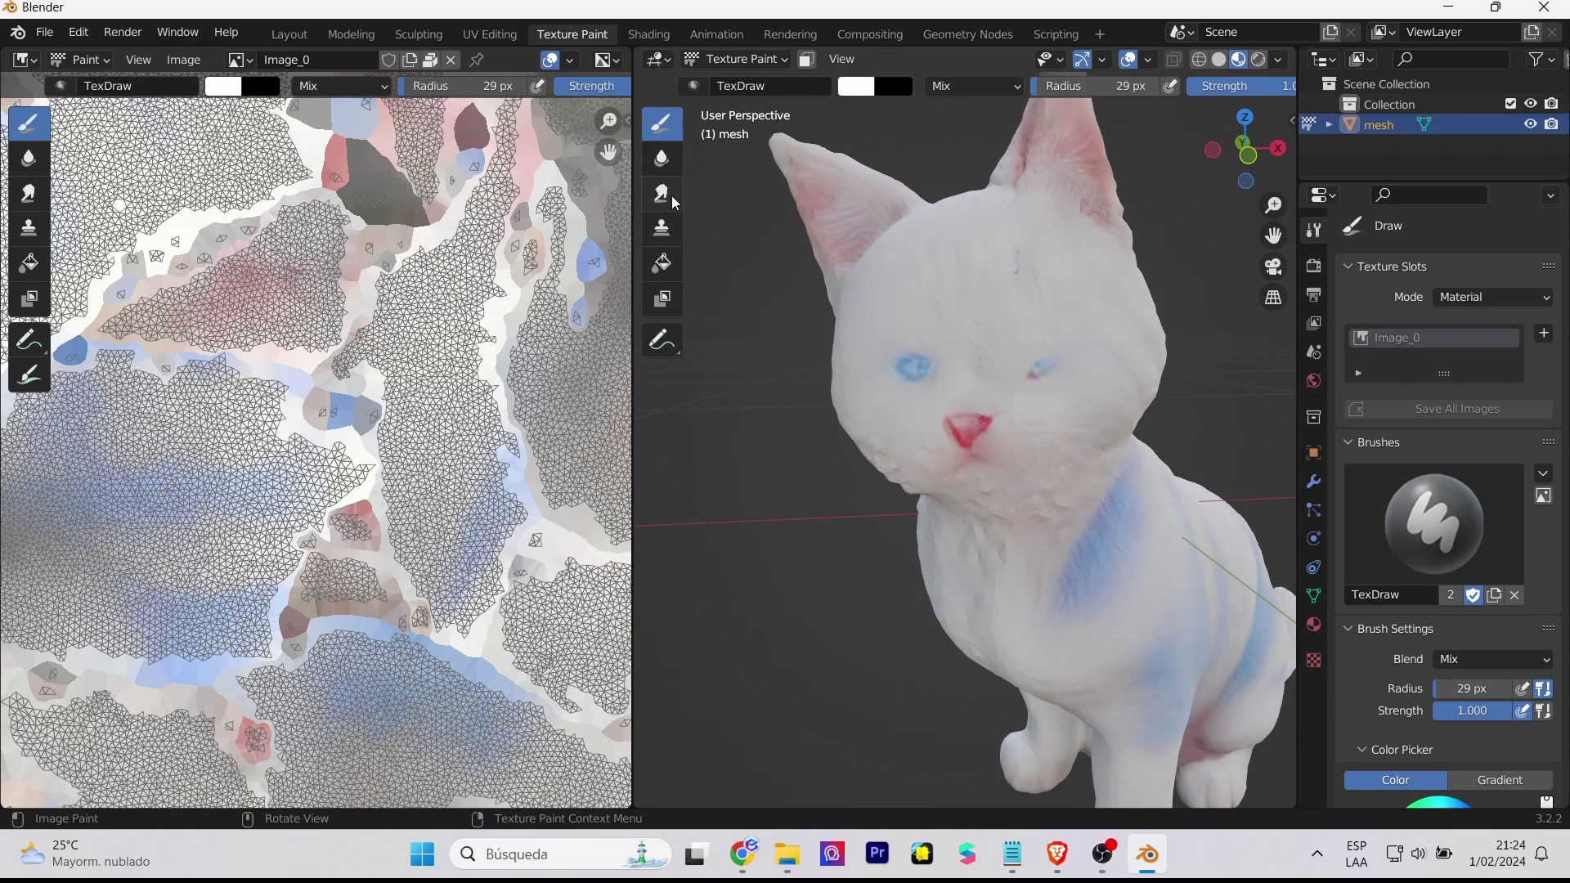
- With the Clone brush, sample the blue eye and paint it onto the faded eye
click(662, 228)
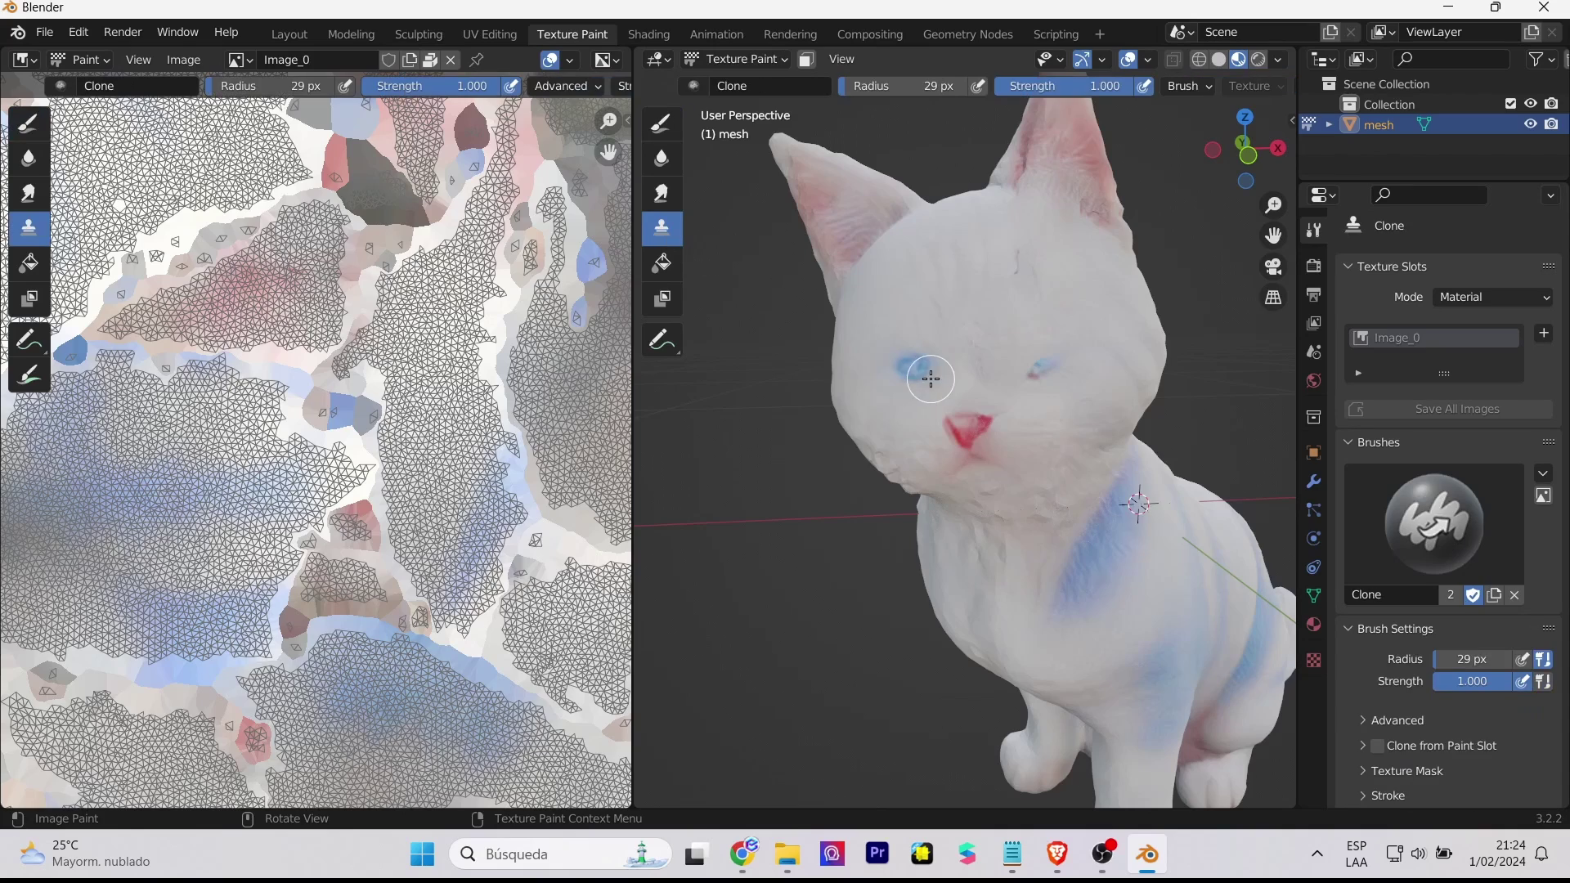
key(ctrl)
drag(1035, 370, 1044, 365)
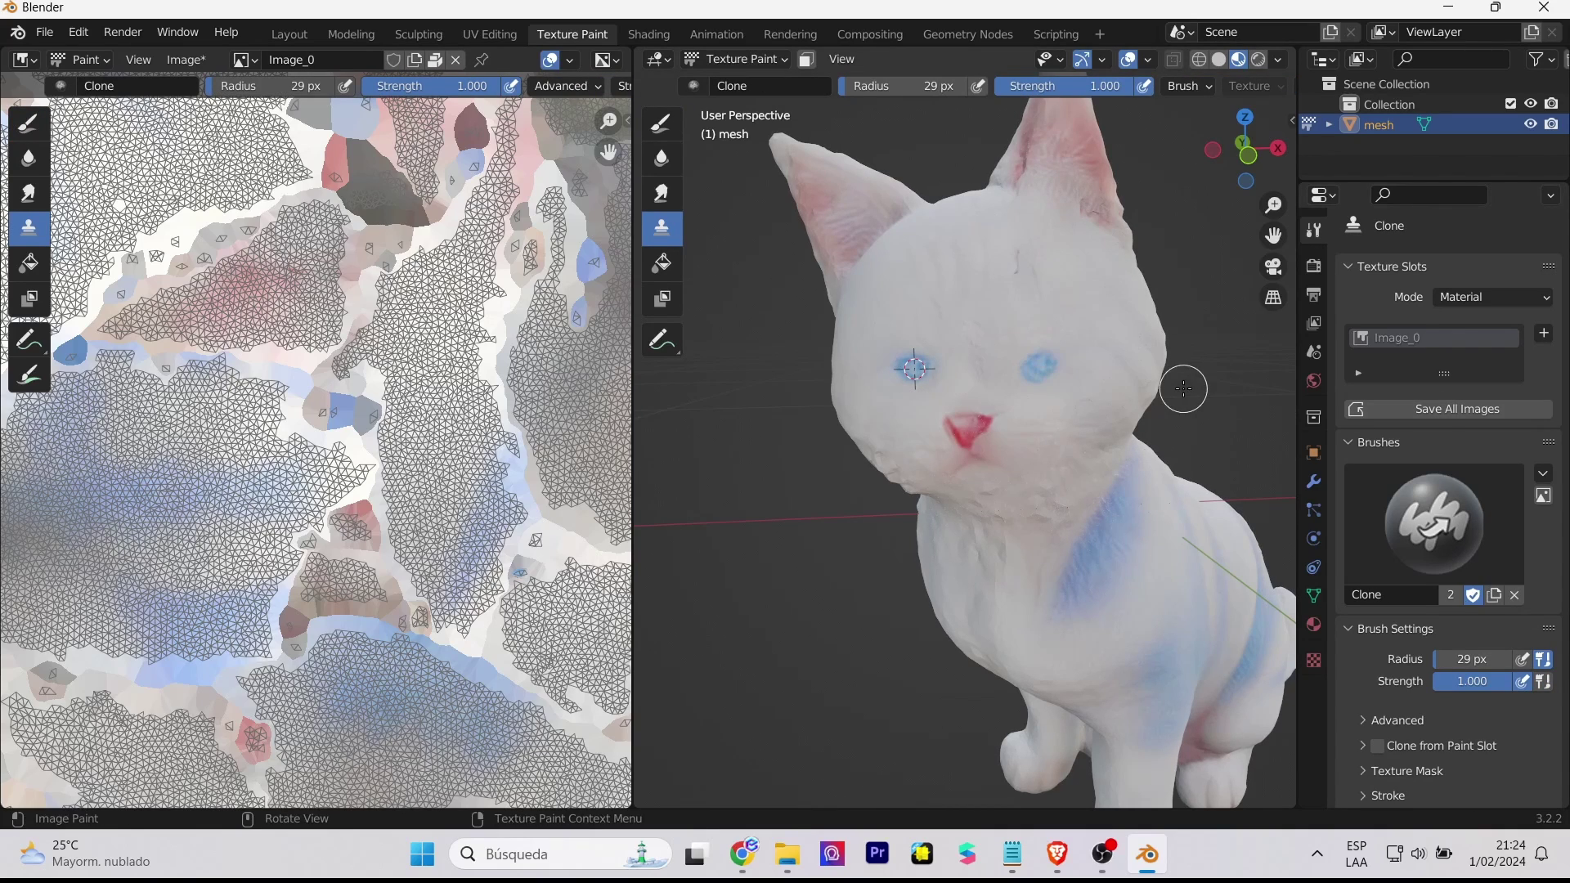
click(1036, 370)
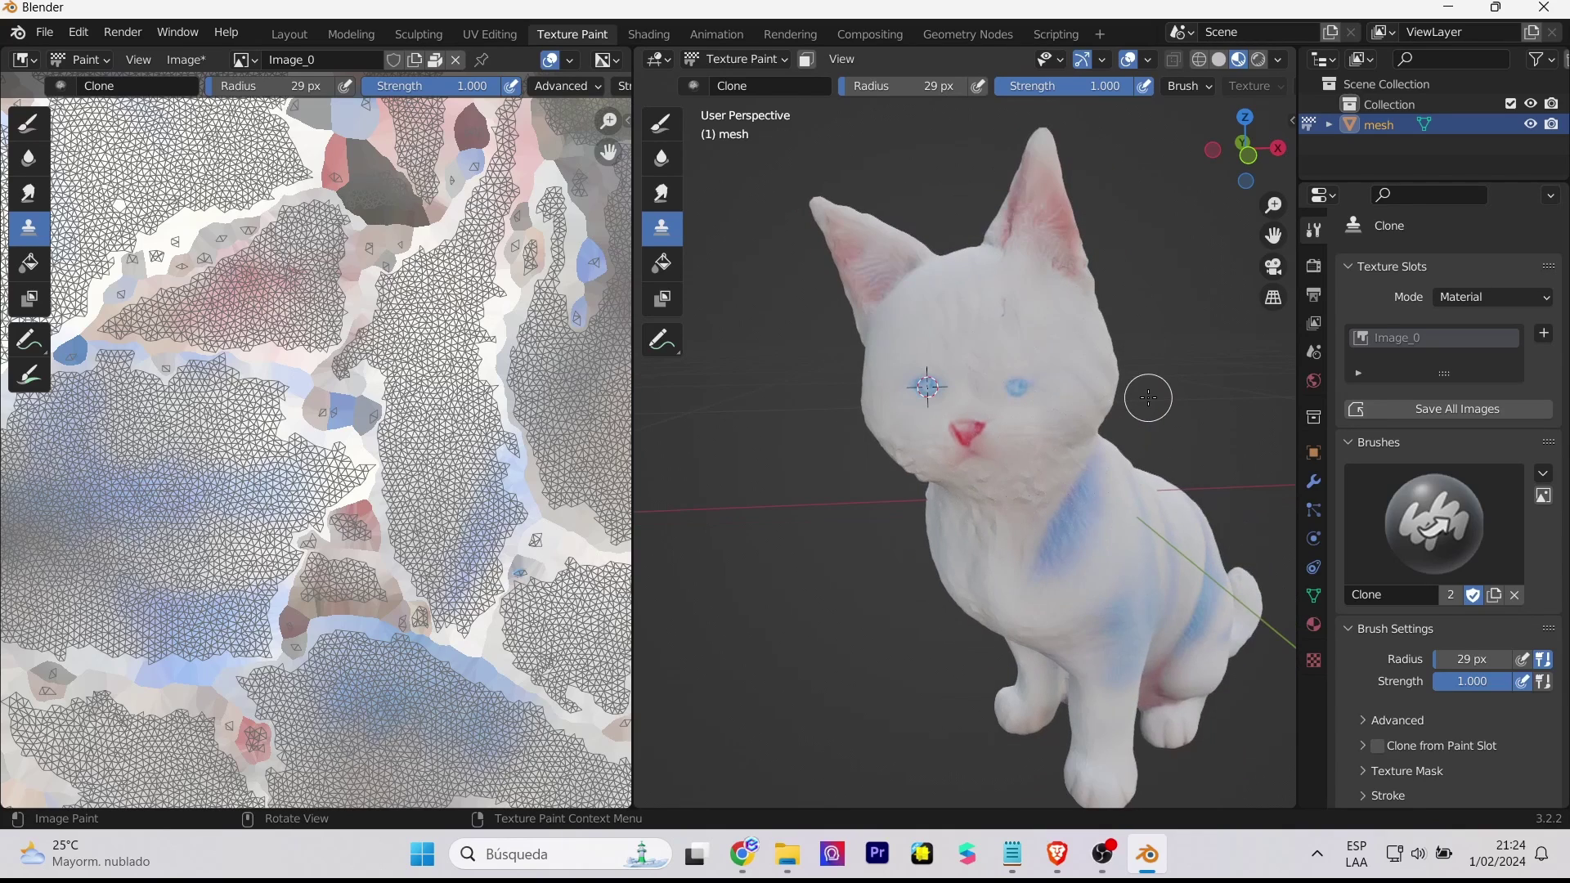
scroll(1148, 398, up, 2)
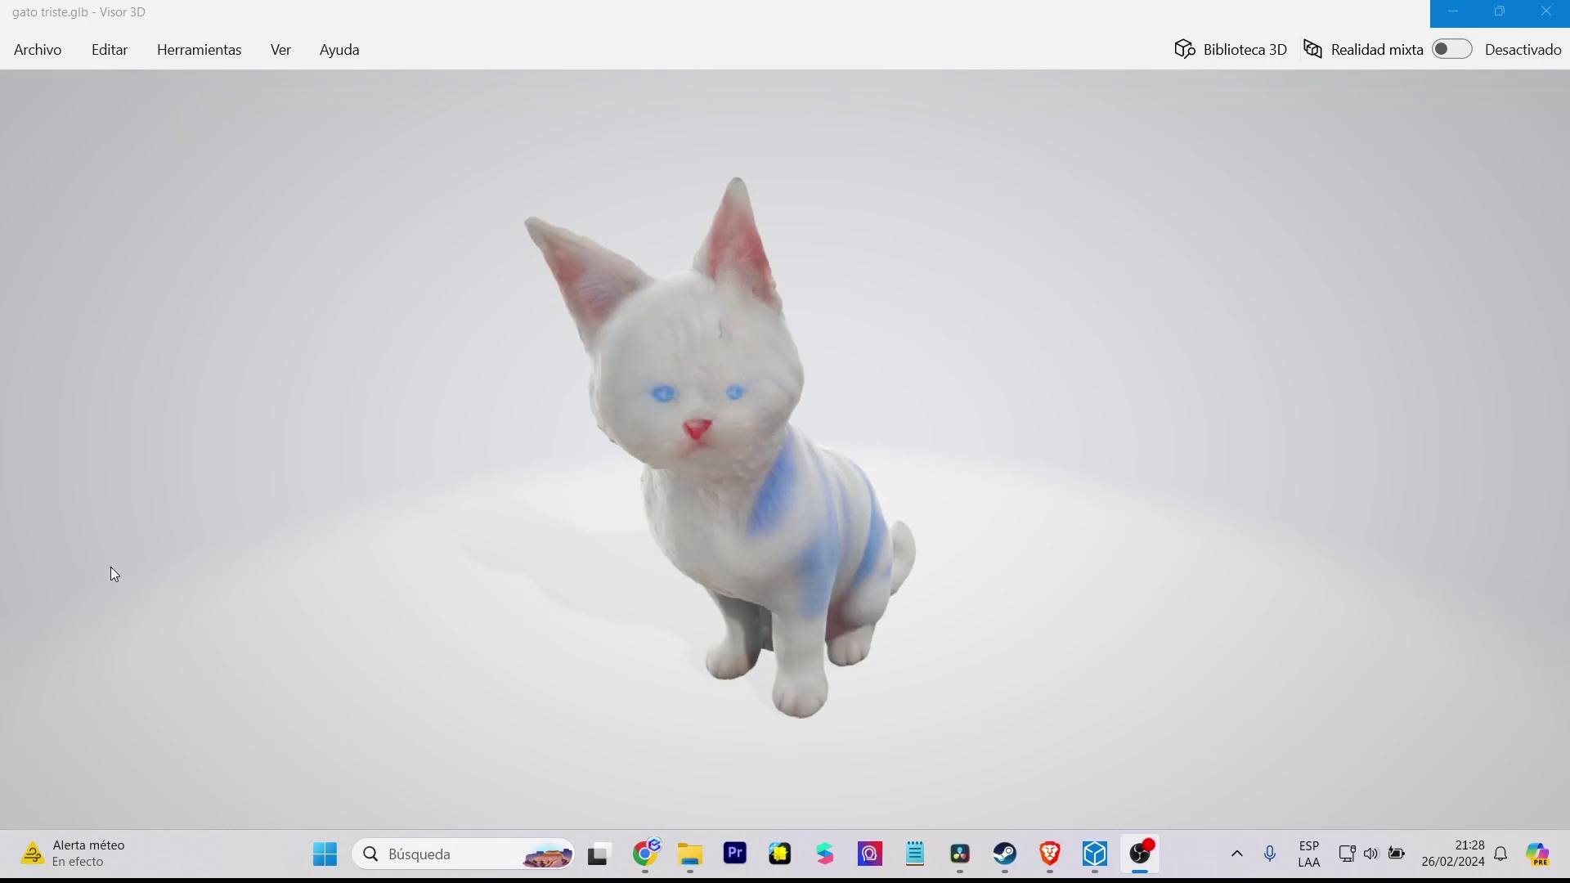
mouse_move(434, 529)
mouse_down()
mouse_move(336, 536)
mouse_move(389, 521)
mouse_move(205, 566)
mouse_move(249, 553)
mouse_move(413, 589)
mouse_move(224, 533)
mouse_move(301, 560)
mouse_move(427, 551)
mouse_move(168, 543)
mouse_move(291, 543)
mouse_move(288, 467)
mouse_move(259, 455)
mouse_move(270, 434)
mouse_move(419, 446)
mouse_move(193, 466)
mouse_up()
scroll(308, 574, down, 2)
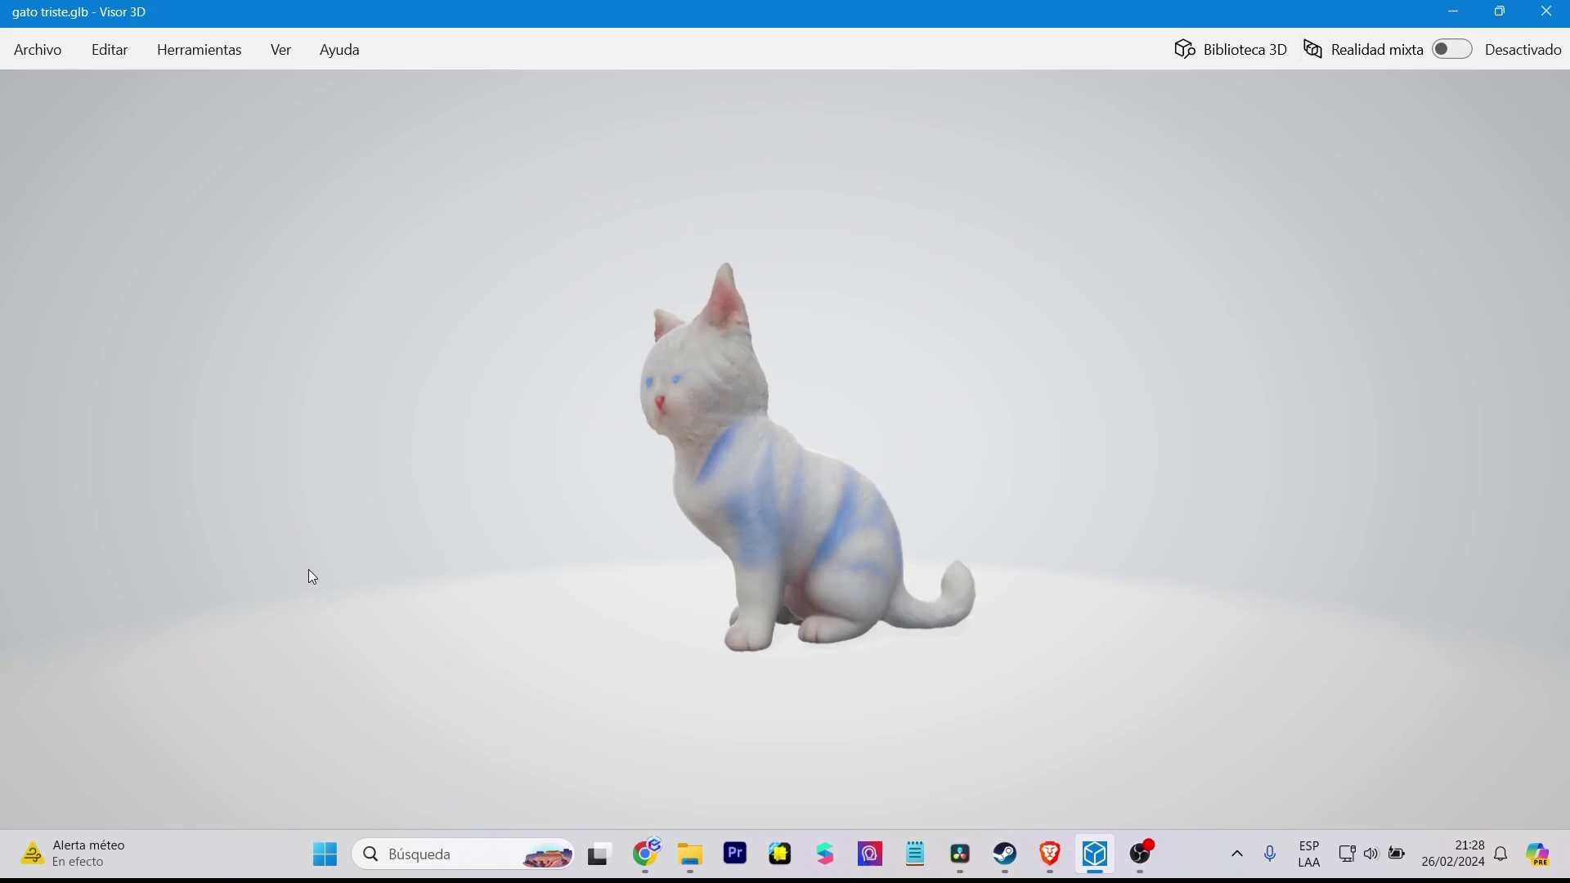
scroll(313, 578, down, 5)
scroll(309, 577, up, 4)
mouse_move(309, 576)
mouse_down()
mouse_move(175, 620)
mouse_move(393, 625)
mouse_move(265, 629)
mouse_move(264, 580)
mouse_move(246, 585)
mouse_up()
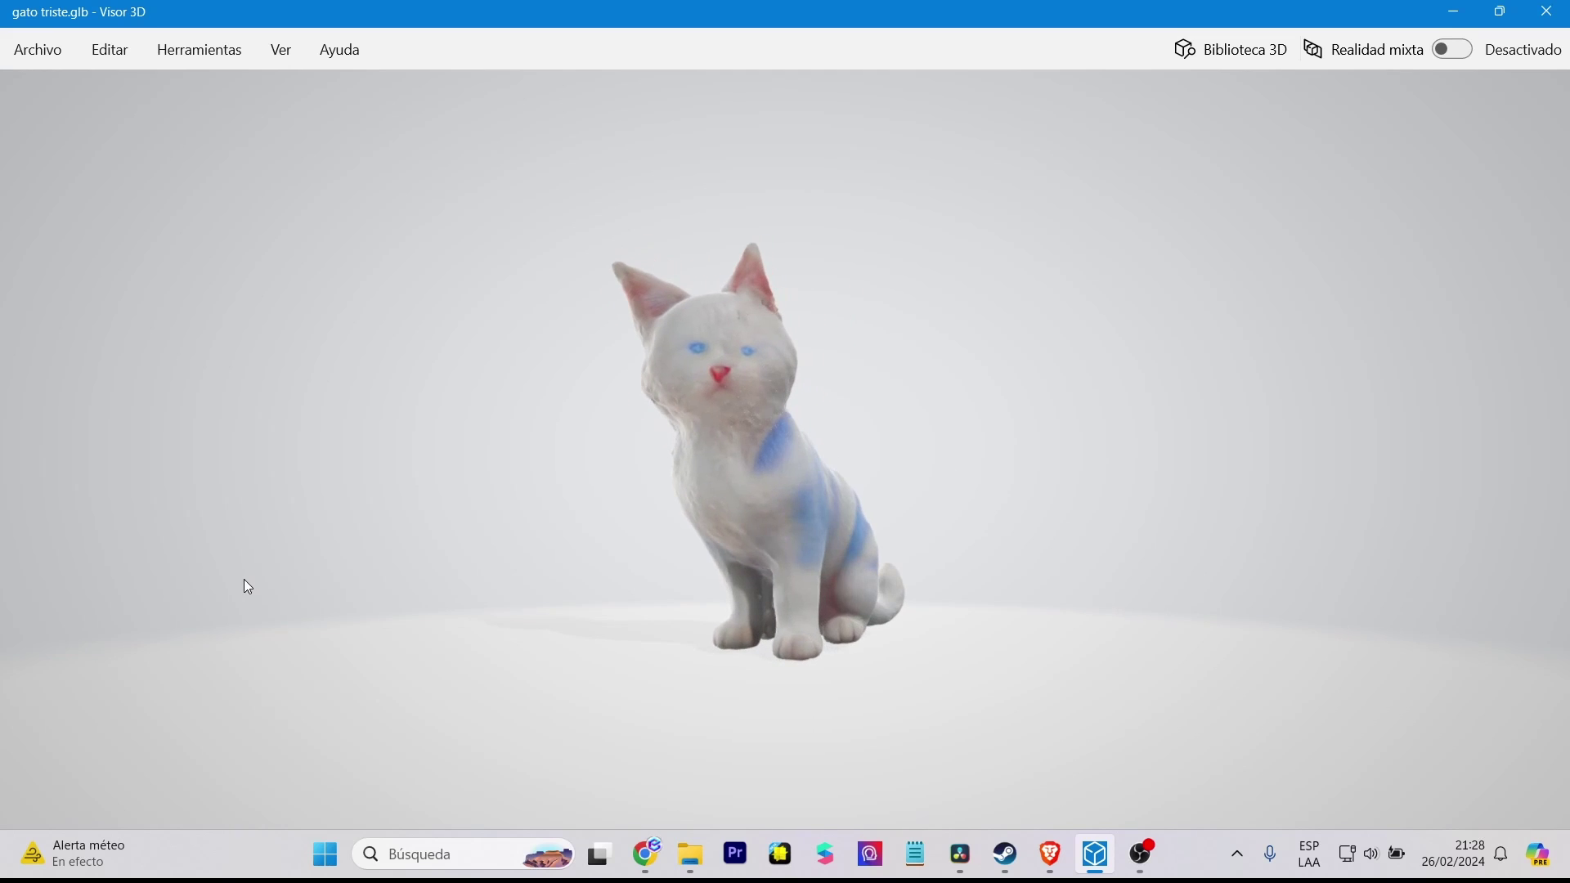